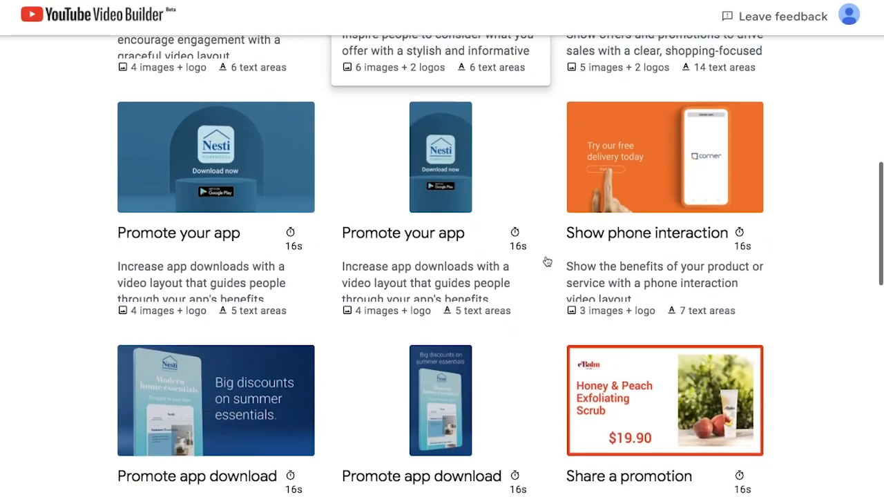
pyautogui.scroll(-5, 548, 261)
pyautogui.scroll(-5, 547, 261)
pyautogui.scroll(-3, 545, 261)
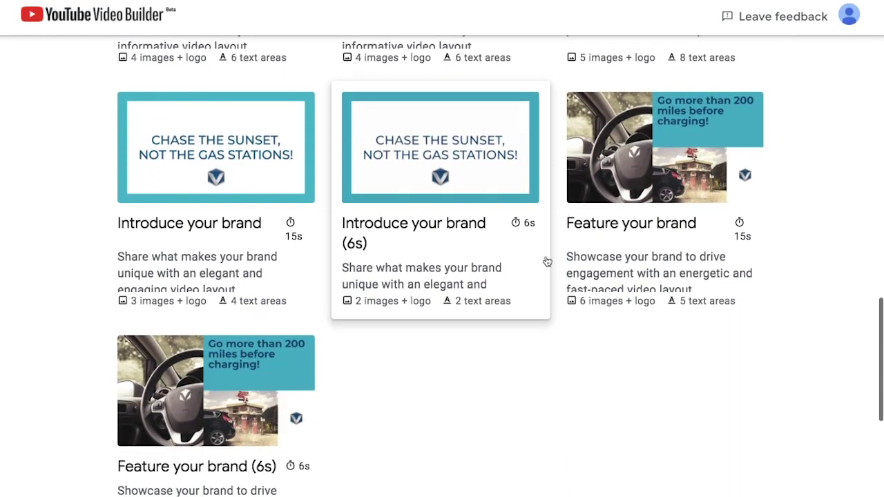
# Preview the 6-second 'Introduce your brand' layout from the gallery
pyautogui.click(435, 176)
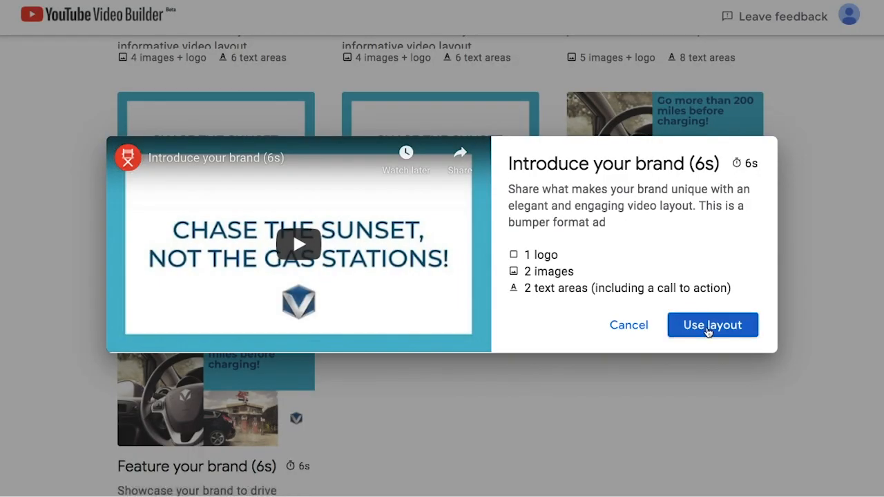
# Use the layout for a new video and set brand colours to red primary and black text
pyautogui.click(708, 330)
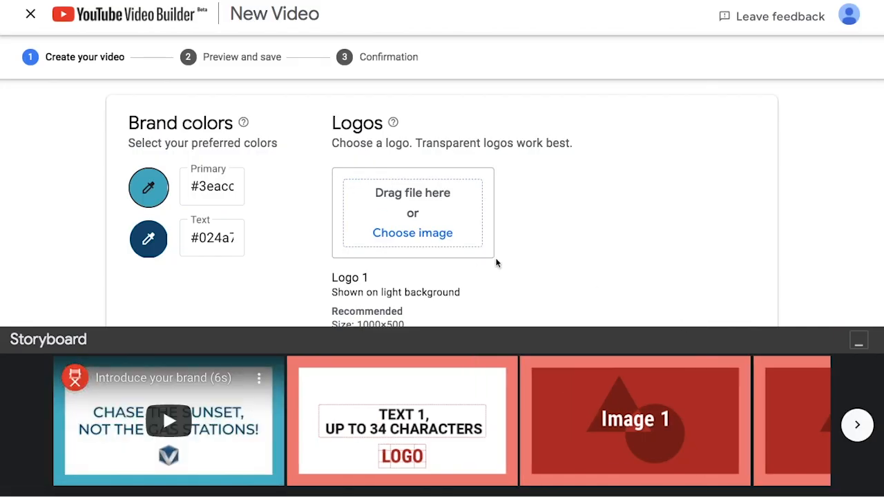
pyautogui.click(859, 343)
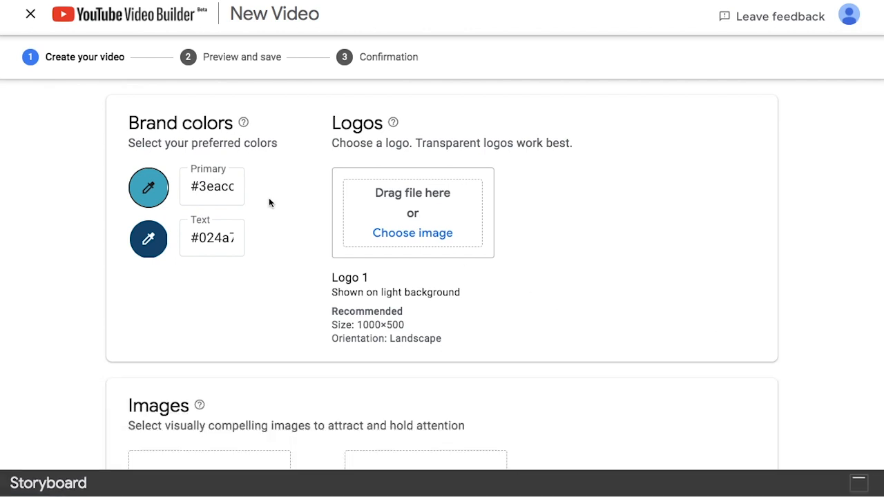
pyautogui.click(147, 188)
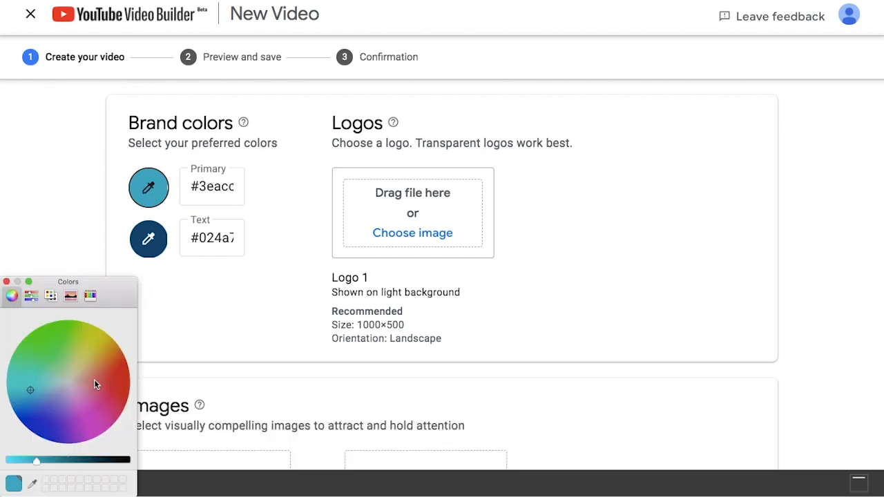
pyautogui.moveTo(95, 383); pyautogui.dragTo(121, 369)
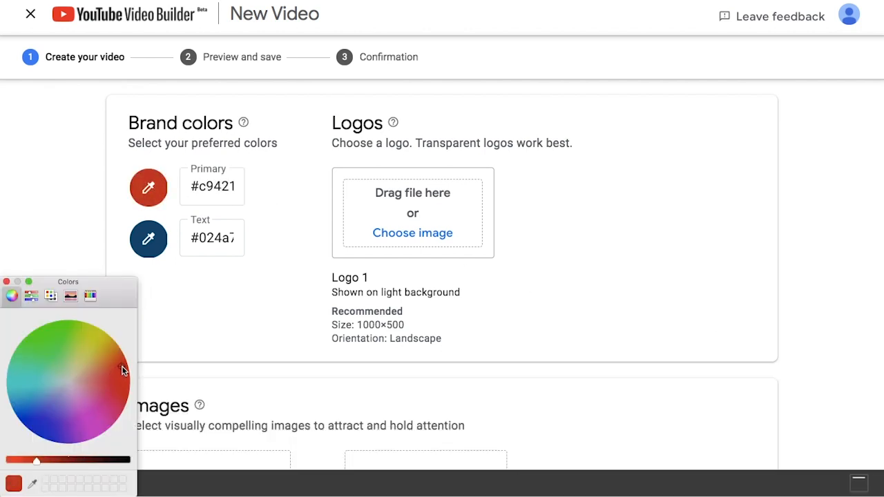
pyautogui.click(148, 239)
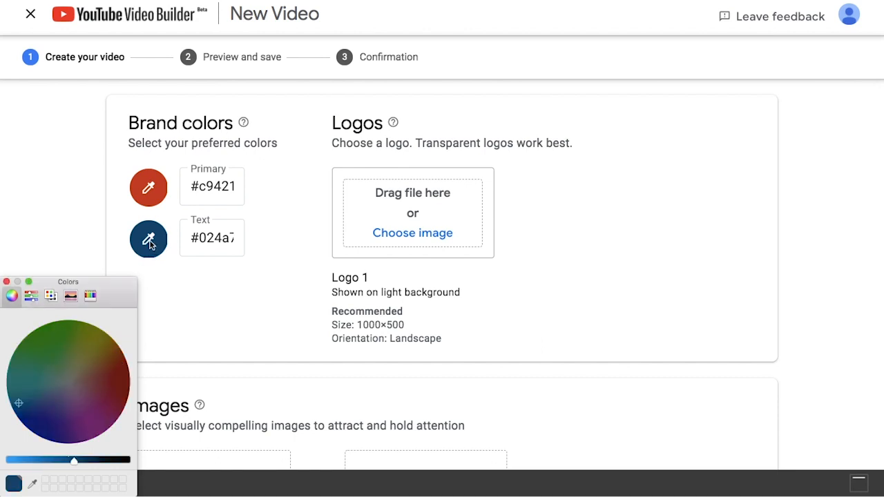
pyautogui.click(127, 460)
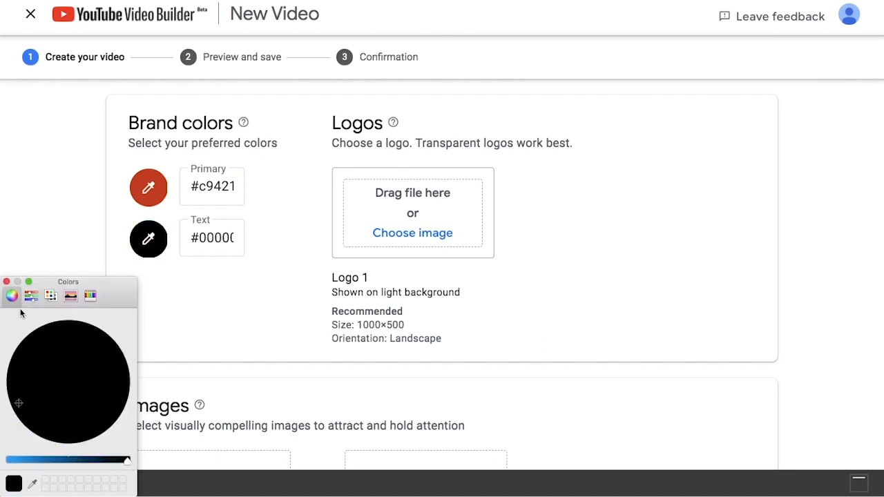
pyautogui.click(7, 283)
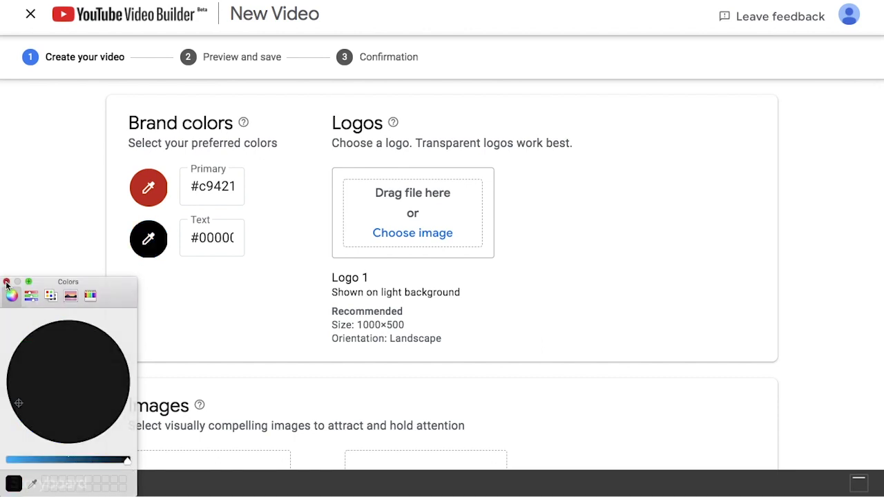
# Upload c2v logo.jpg as the video's logo
pyautogui.click(436, 238)
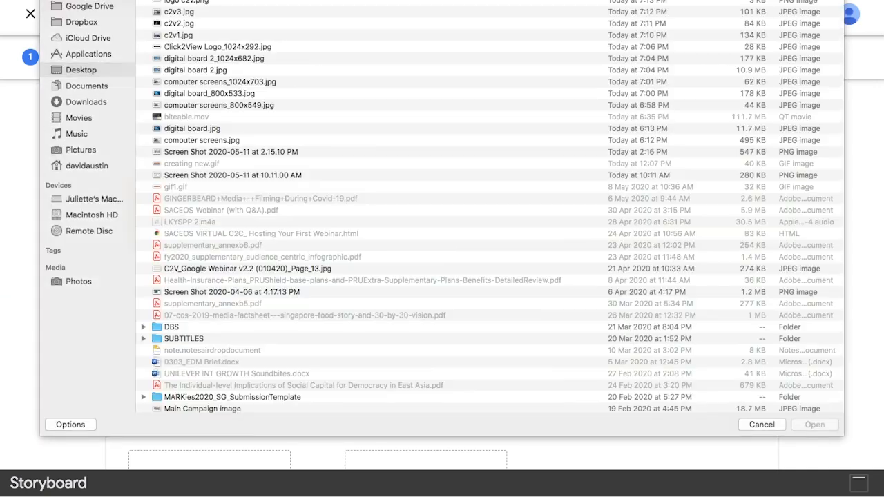
pyautogui.doubleClick(329, 259)
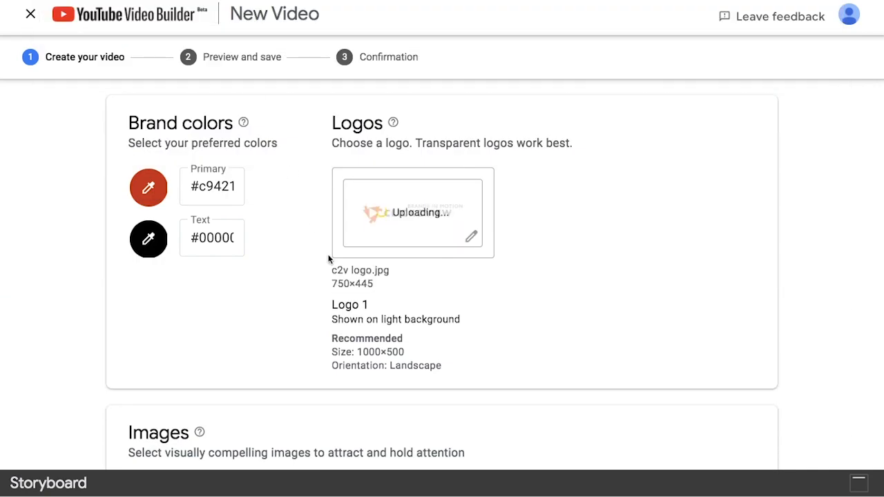
pyautogui.scroll(-5, 328, 259)
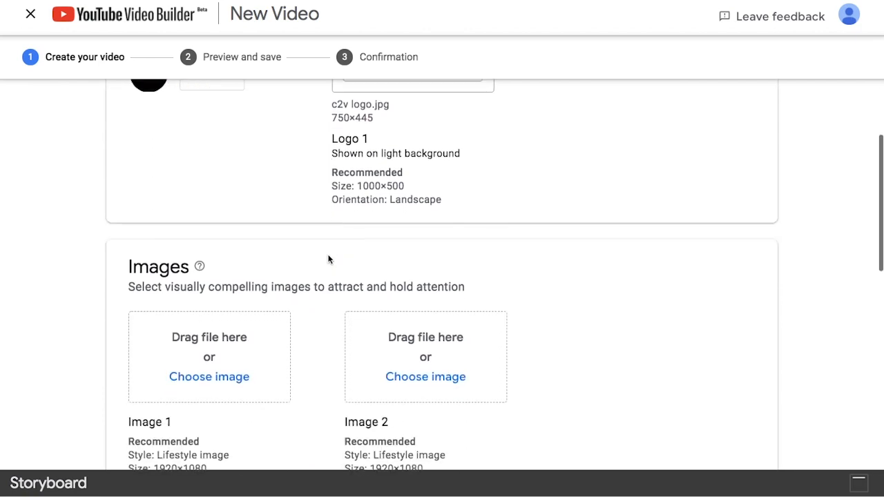
pyautogui.scroll(-3, 328, 259)
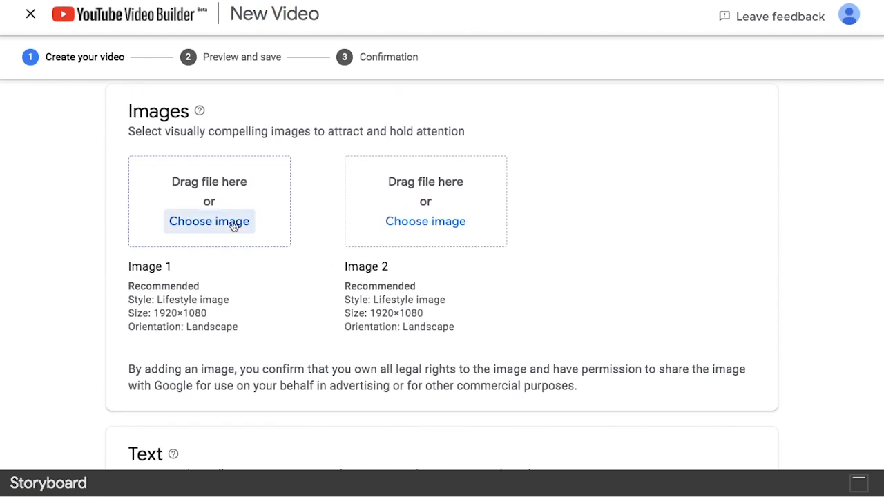
# Upload c2v1.jpg as Image 1 and c2v2.jpg as Image 2
pyautogui.click(209, 221)
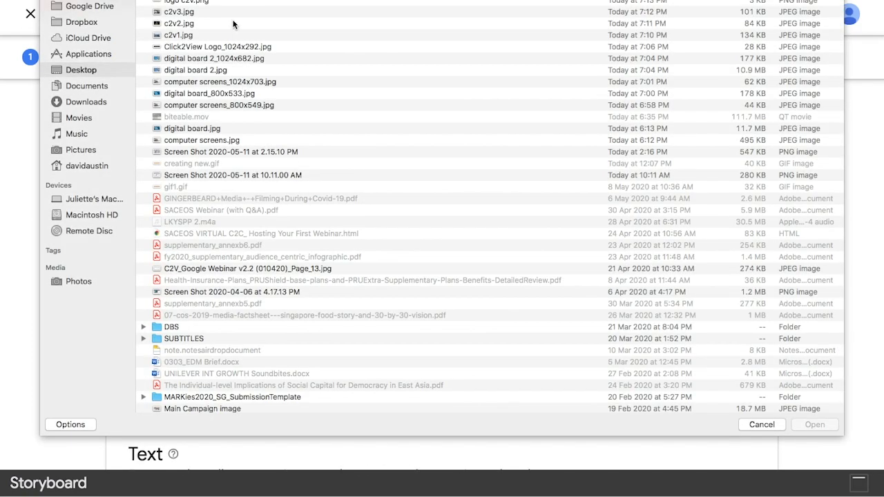
pyautogui.doubleClick(225, 33)
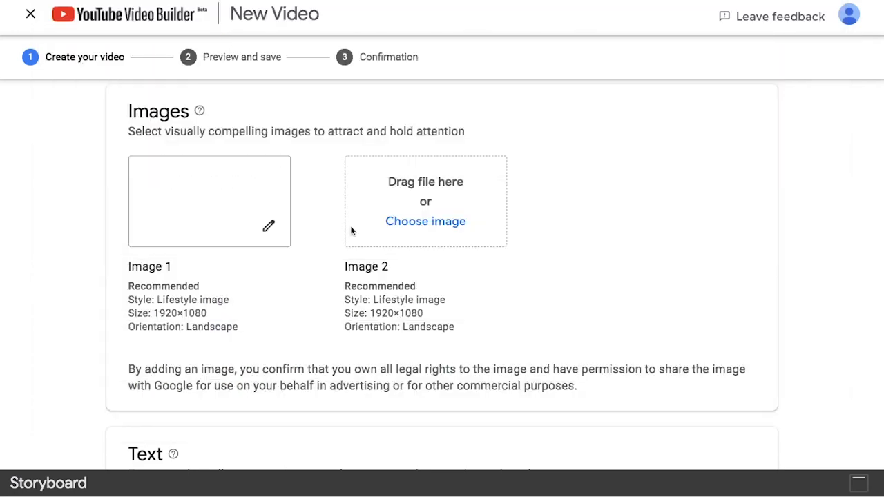
pyautogui.click(411, 223)
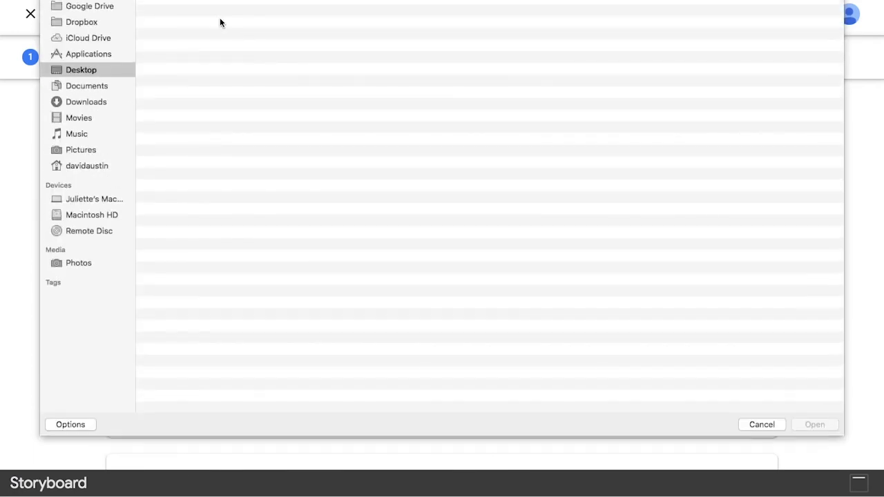
pyautogui.doubleClick(205, 27)
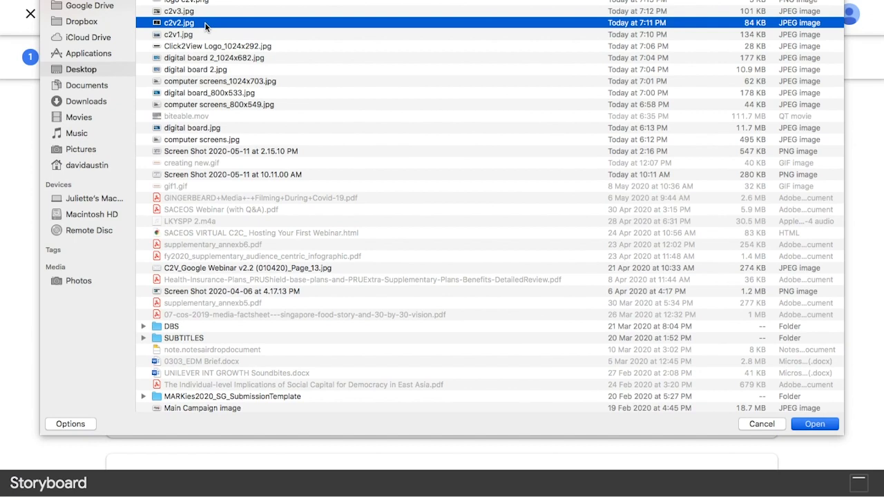
pyautogui.scroll(-5, 334, 278)
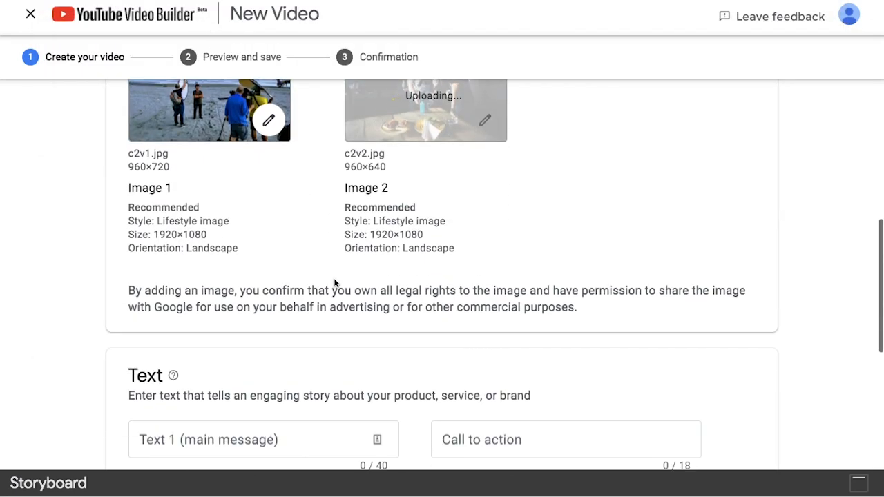
pyautogui.scroll(-3, 334, 278)
# Enter main message 'WE CREATE COMPELLING CONTENT FOR BRANDS' without a period and call to action 'CONTACT US NOW'
pyautogui.click(294, 263)
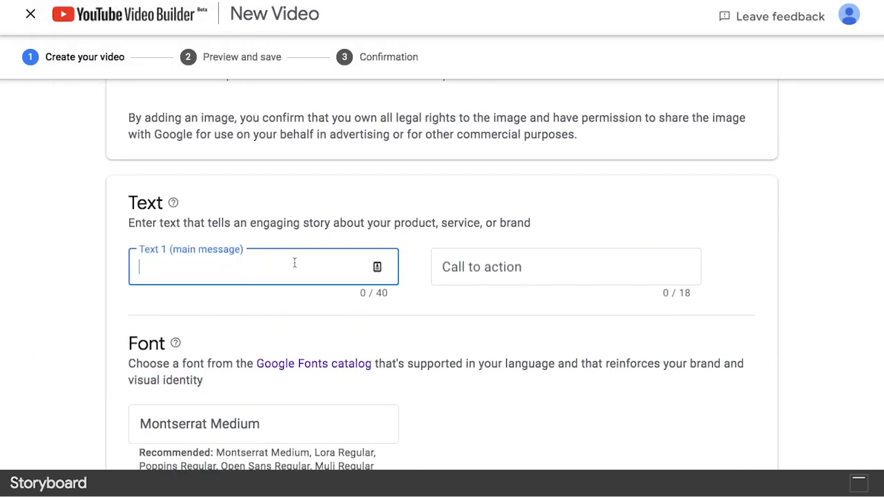
pyautogui.write('WE CR')
pyautogui.write('EATECOMPEL')
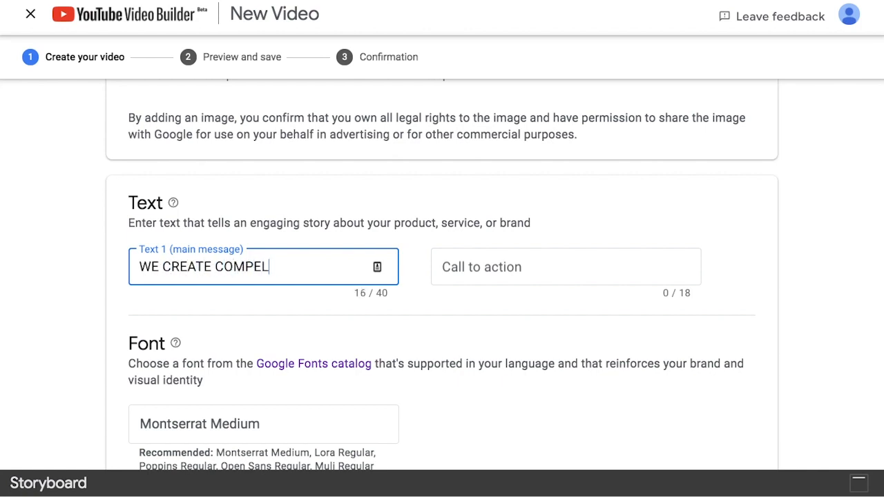
pyautogui.write('LING ')
pyautogui.write('CONTENT ')
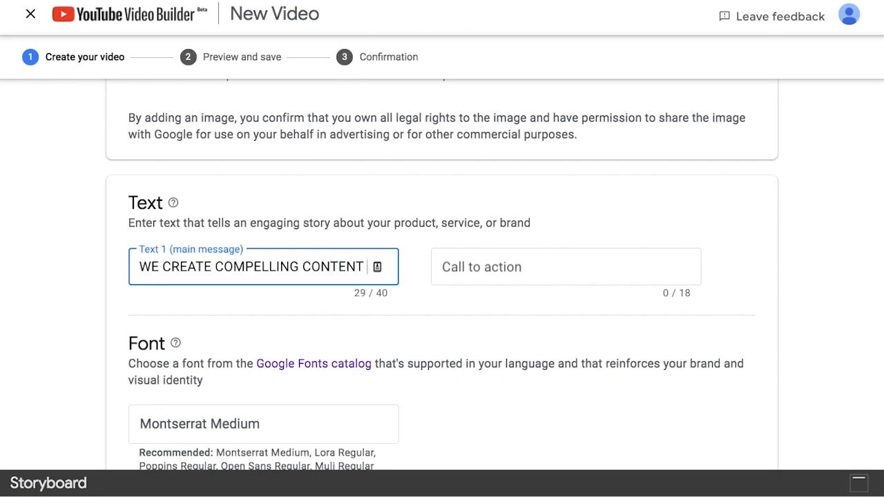
pyautogui.write('FOR BRANDS')
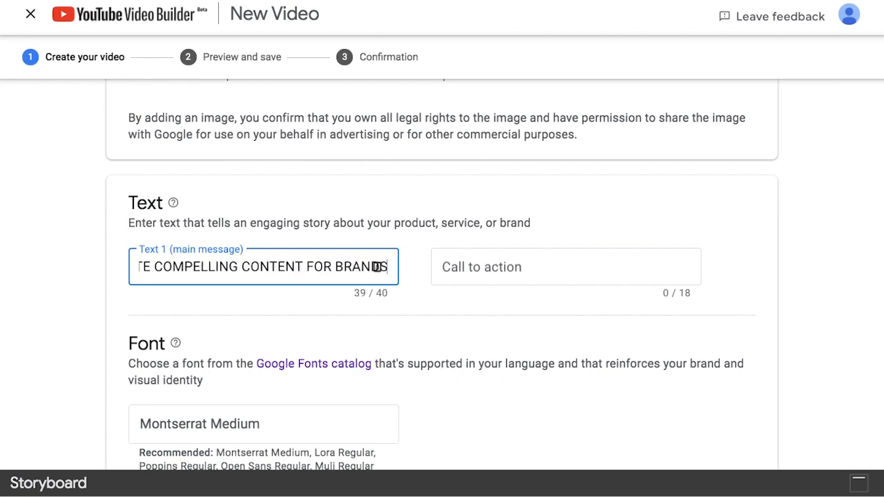
pyautogui.write('.')
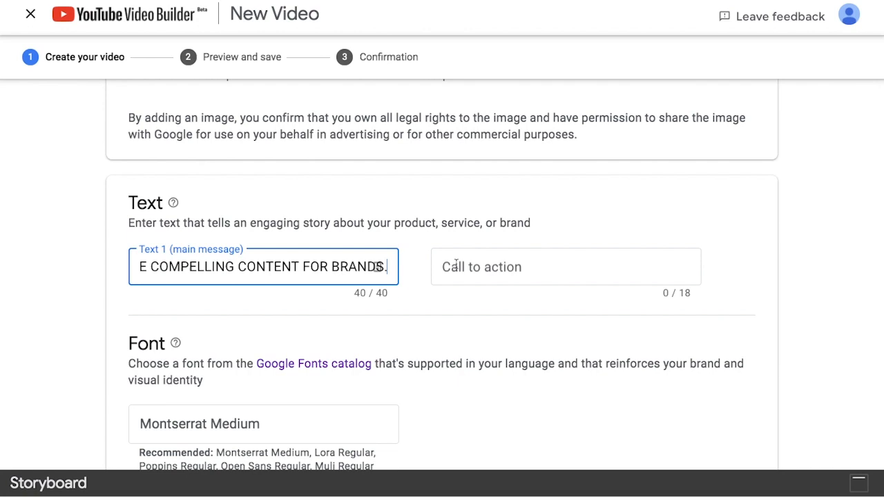
pyautogui.press('BackSpace')
pyautogui.click(517, 266)
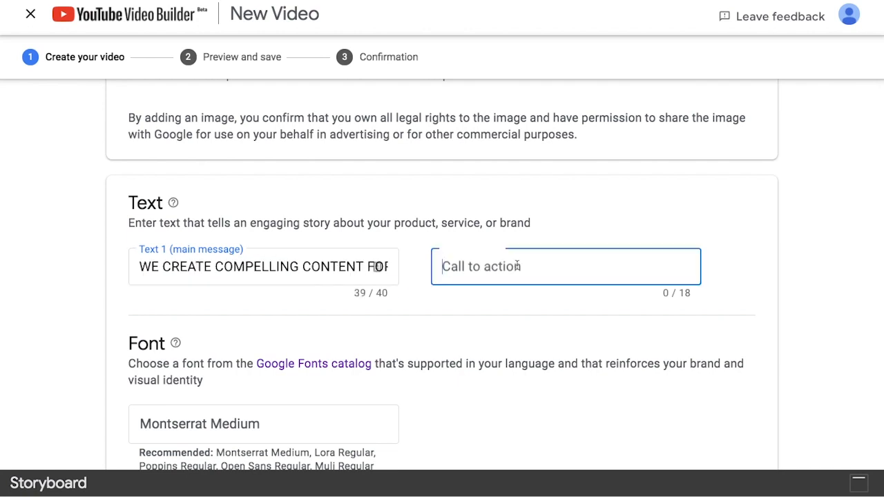
pyautogui.write('CONTACT US N')
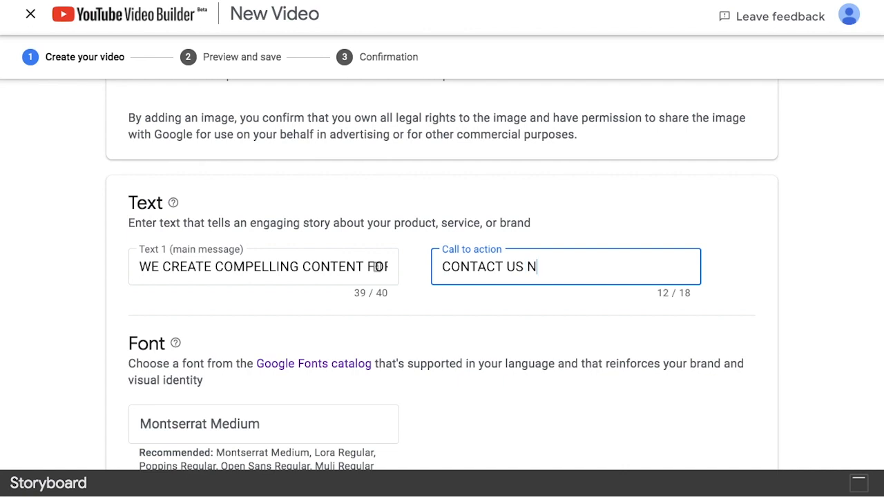
pyautogui.write('OW')
pyautogui.scroll(-3, 391, 309)
pyautogui.scroll(-1, 391, 309)
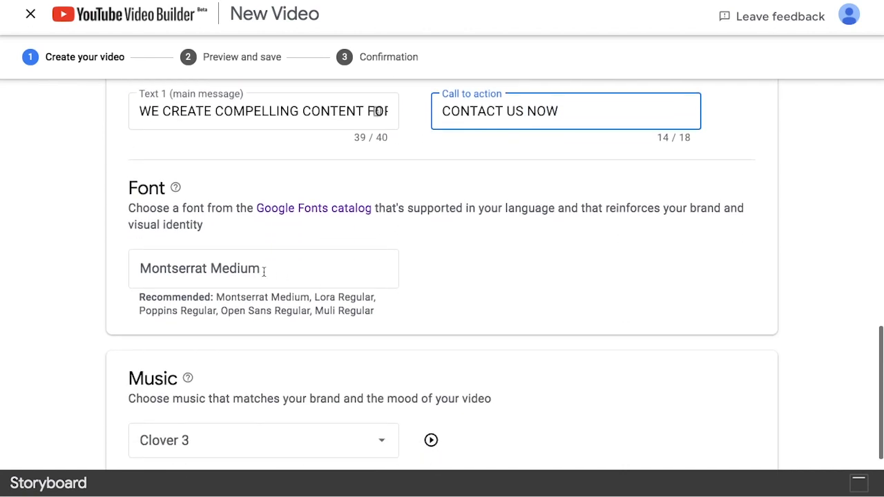
# Keep Montserrat Medium font and Clover 3 music after browsing the alternatives
pyautogui.click(263, 276)
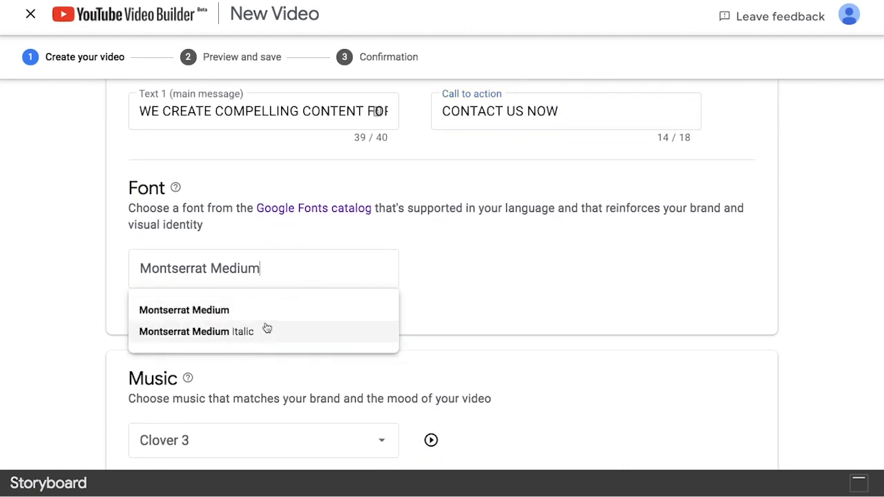
pyautogui.click(264, 310)
pyautogui.scroll(-1, 312, 330)
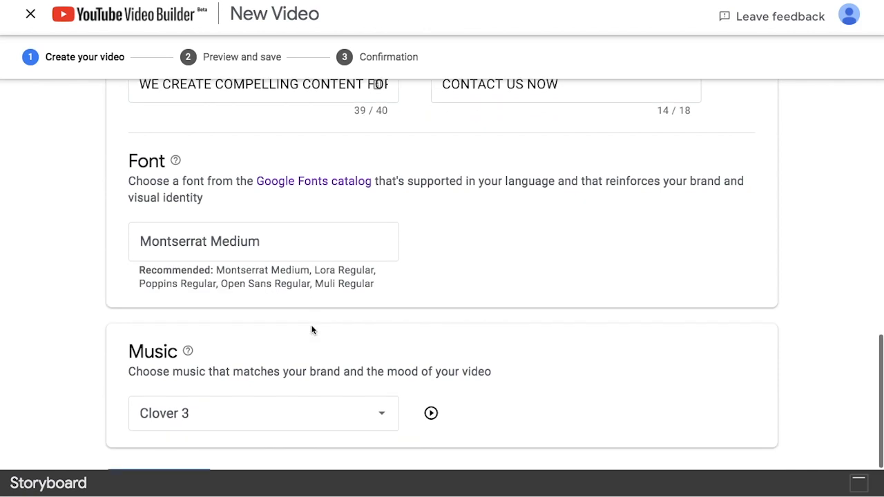
pyautogui.scroll(-1, 237, 365)
pyautogui.click(239, 345)
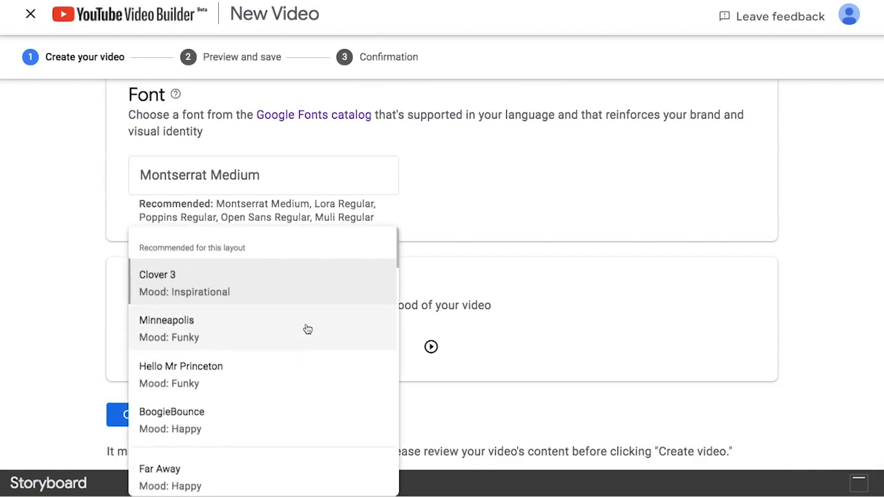
pyautogui.scroll(-2, 316, 314)
pyautogui.scroll(-2, 316, 314)
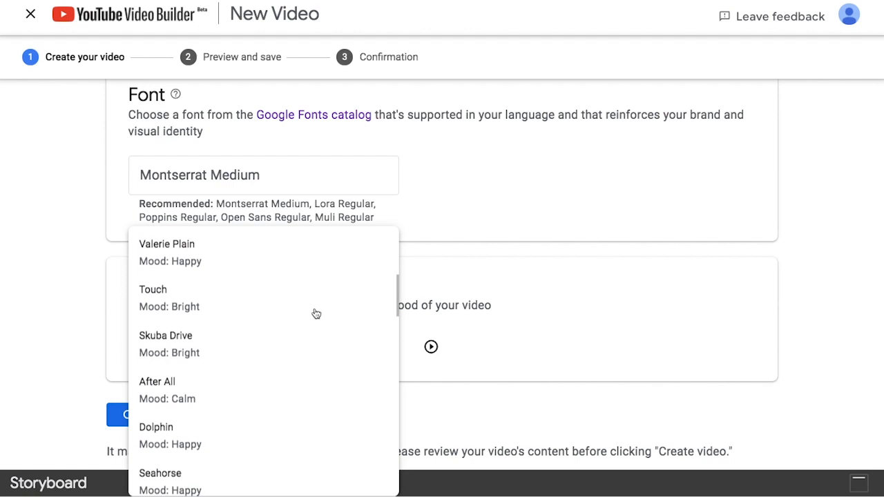
pyautogui.scroll(-2, 316, 314)
pyautogui.scroll(1, 316, 314)
pyautogui.scroll(2, 316, 314)
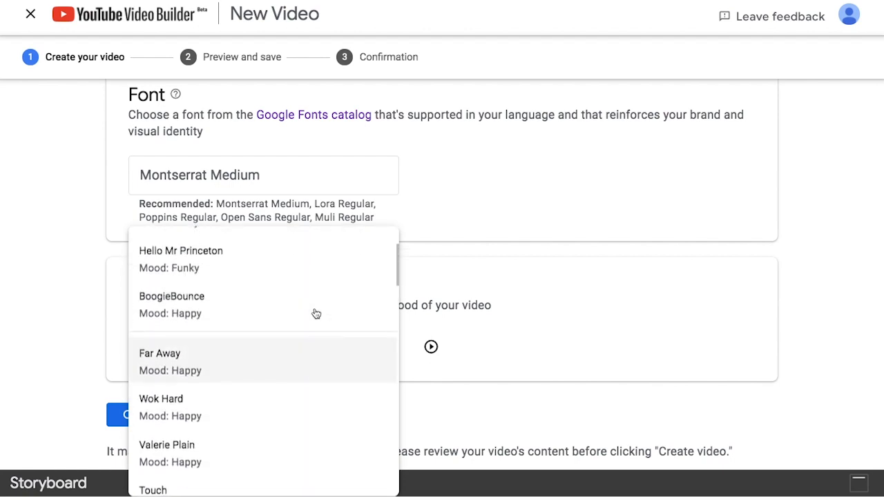
pyautogui.scroll(1, 316, 314)
pyautogui.scroll(1, 316, 315)
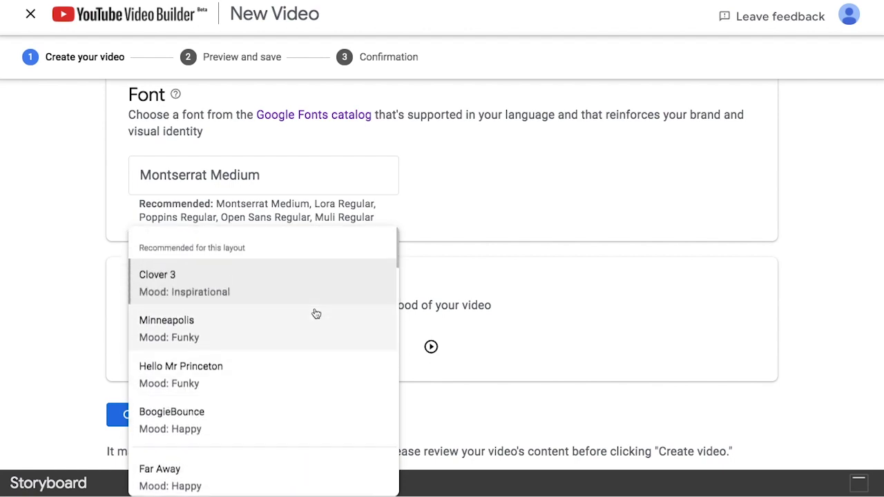
pyautogui.click(202, 283)
pyautogui.scroll(-1, 282, 414)
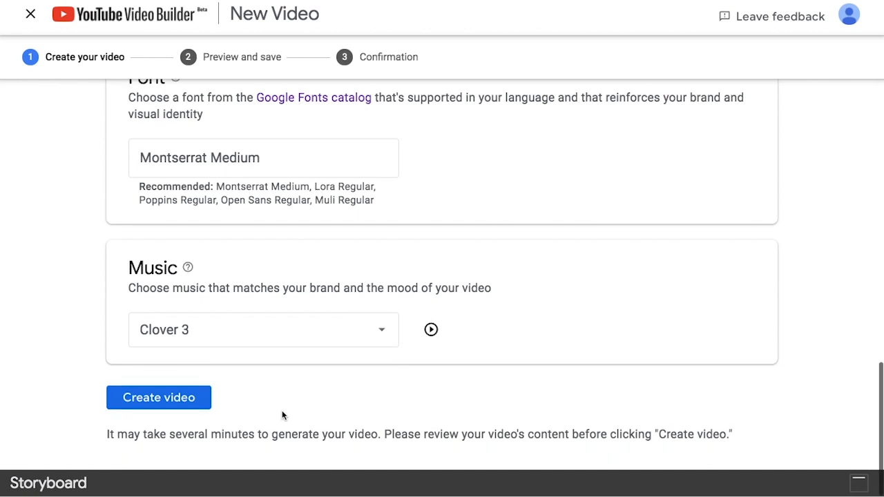
# Create the video and highlight the preview's linked-YouTube-channel warning
pyautogui.click(178, 404)
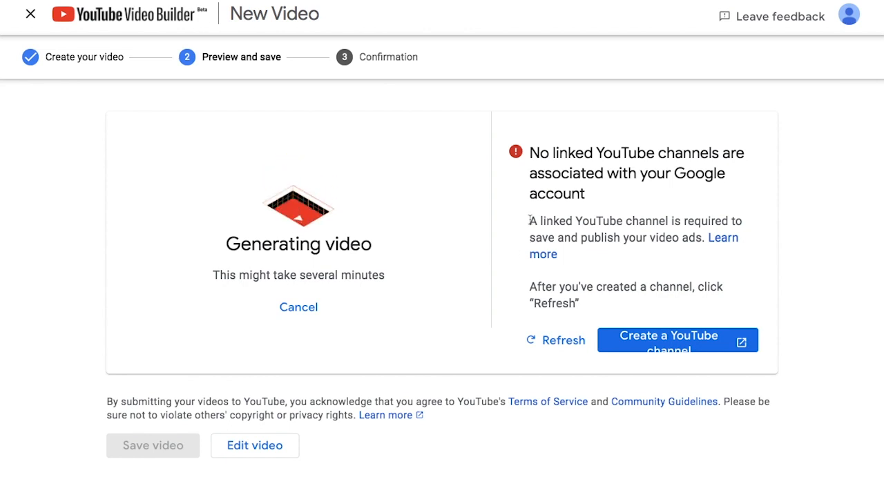
pyautogui.moveTo(530, 220); pyautogui.dragTo(707, 237)
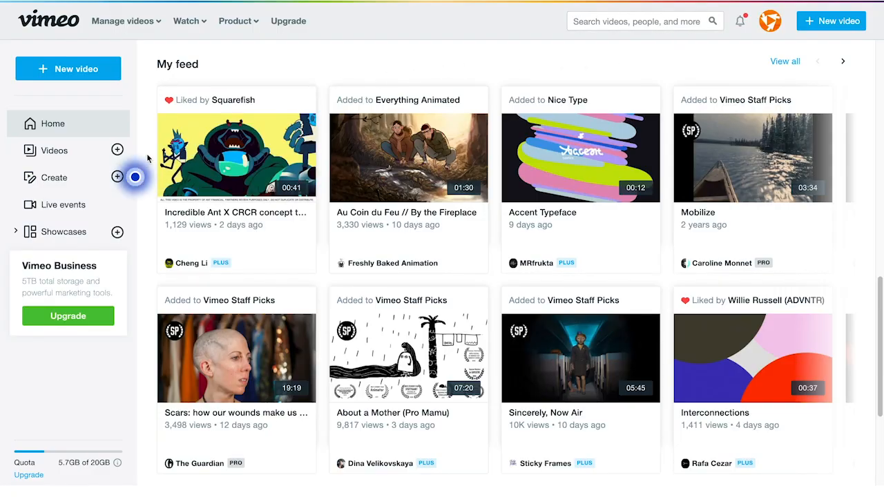
# Go to Vimeo's Create page of social video templates
pyautogui.click(118, 177)
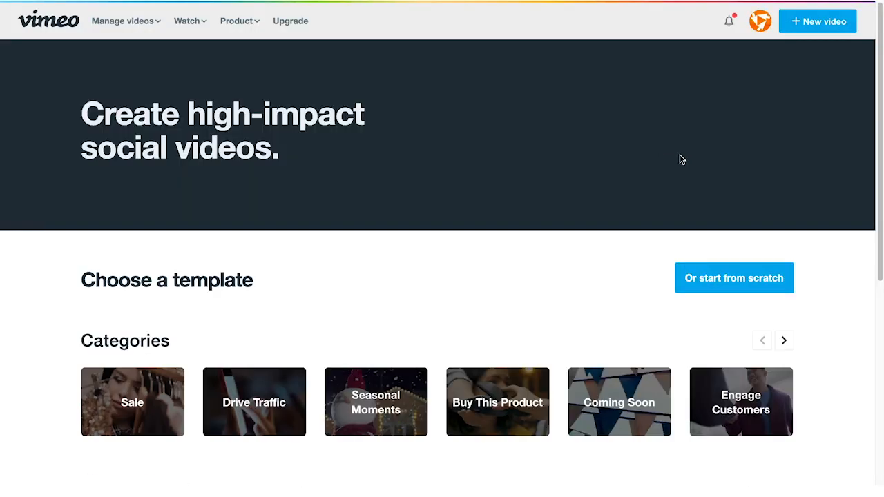
pyautogui.scroll(-3, 675, 166)
pyautogui.scroll(-1, 676, 166)
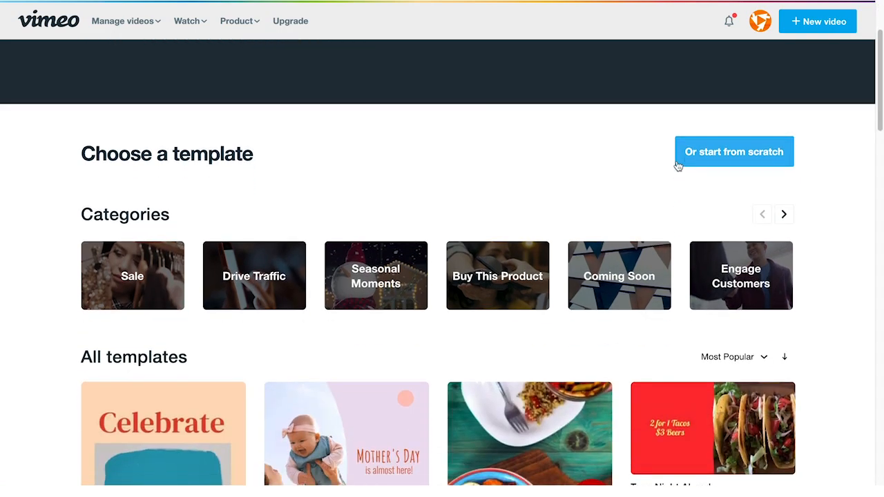
pyautogui.scroll(-3, 675, 166)
pyautogui.scroll(-2, 677, 164)
pyautogui.scroll(-2, 676, 164)
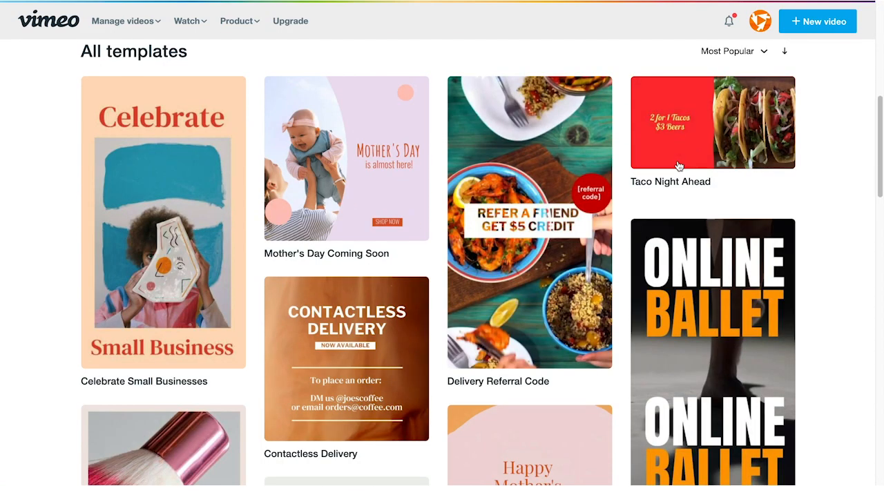
pyautogui.scroll(-3, 678, 166)
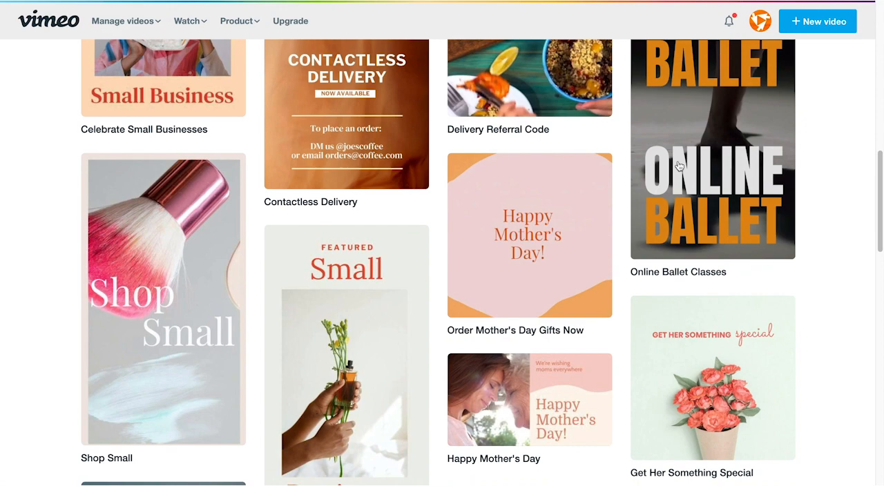
pyautogui.scroll(-1, 678, 165)
pyautogui.scroll(-1, 678, 166)
pyautogui.scroll(-1, 678, 165)
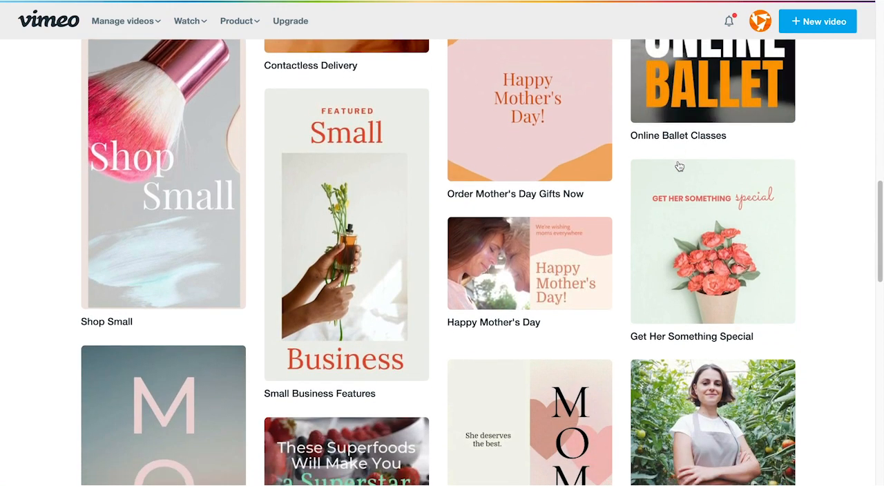
pyautogui.scroll(-1, 678, 166)
pyautogui.scroll(-1, 678, 166)
pyautogui.moveTo(529, 195)
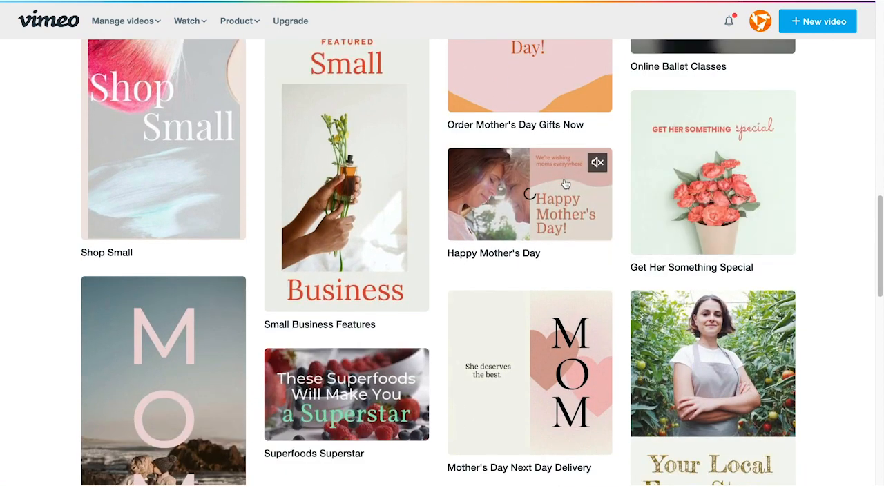
# Customise the Happy Mother's Day template in the Vimeo Create editor
pyautogui.click(565, 183)
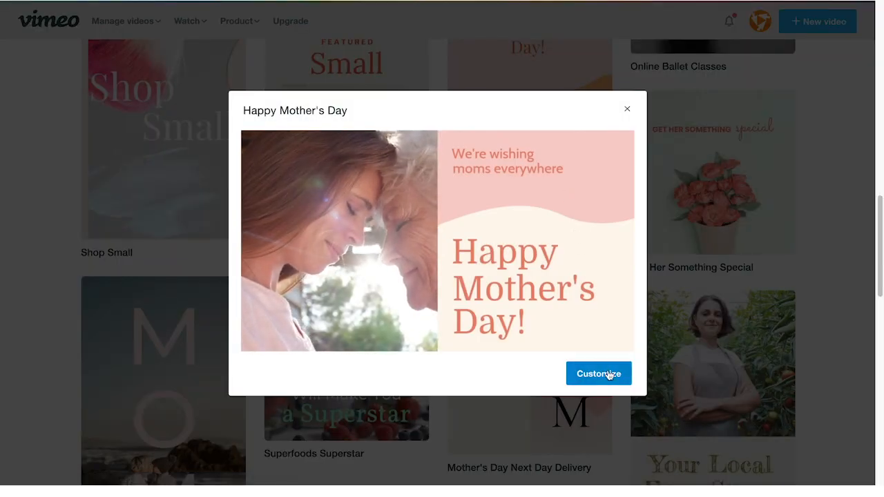
pyautogui.click(598, 373)
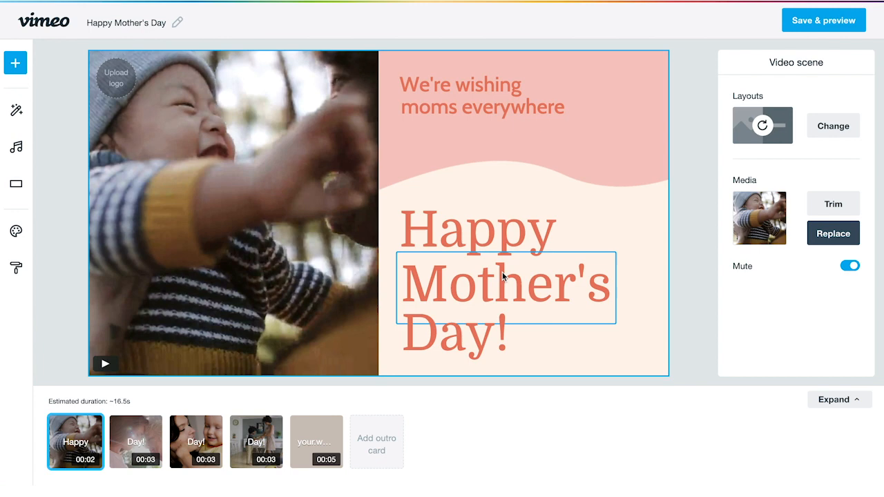
# Colour the 'We're wishing' and 'moms everywhere' heading lines green
pyautogui.click(475, 99)
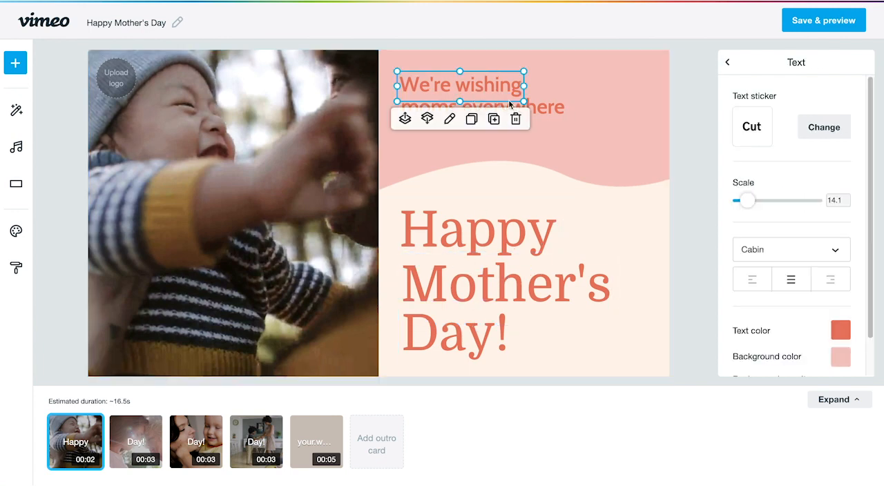
pyautogui.click(840, 330)
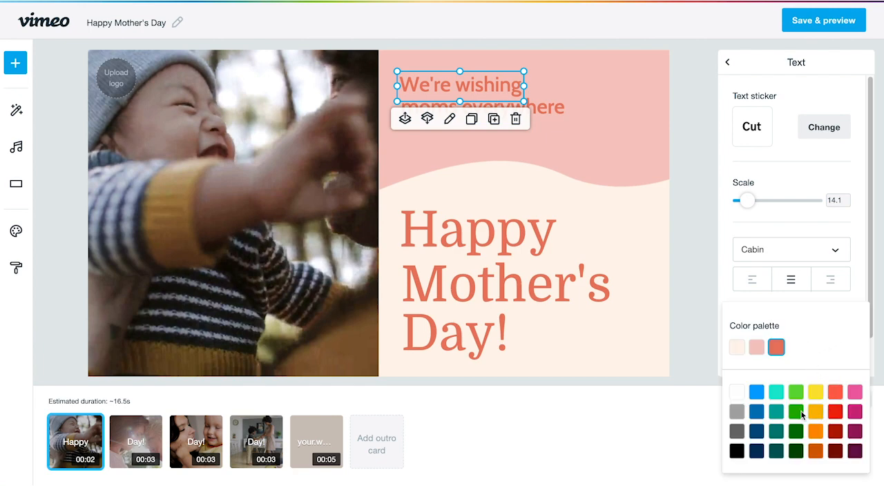
pyautogui.click(795, 394)
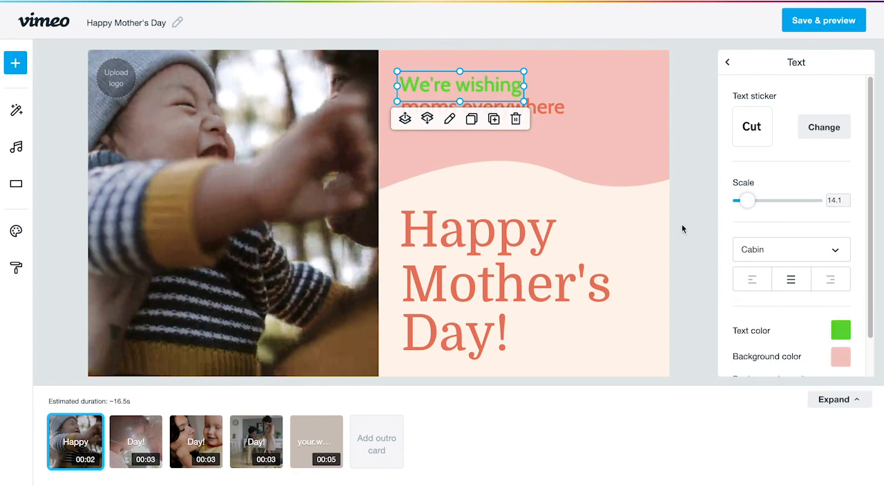
pyautogui.click(547, 105)
pyautogui.click(840, 330)
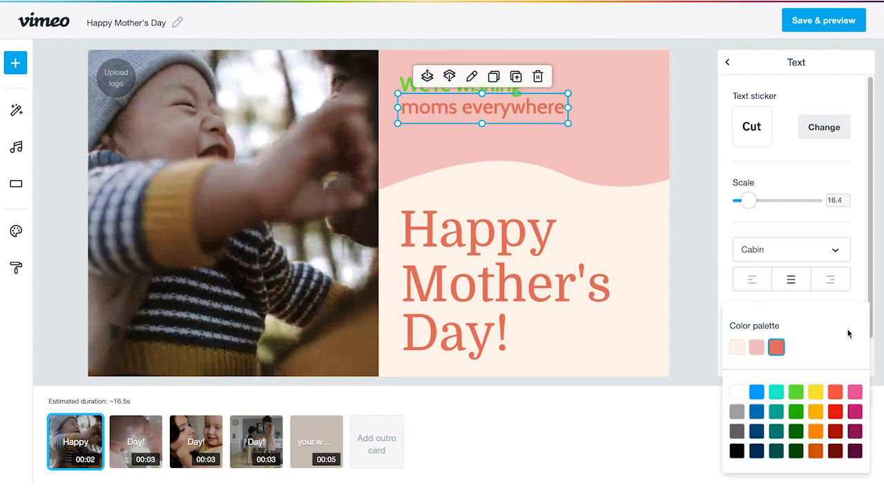
pyautogui.click(795, 393)
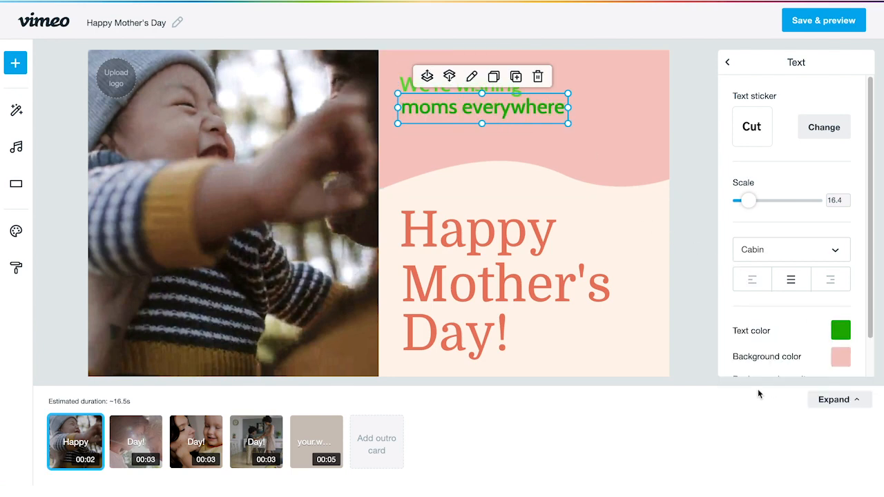
pyautogui.click(498, 227)
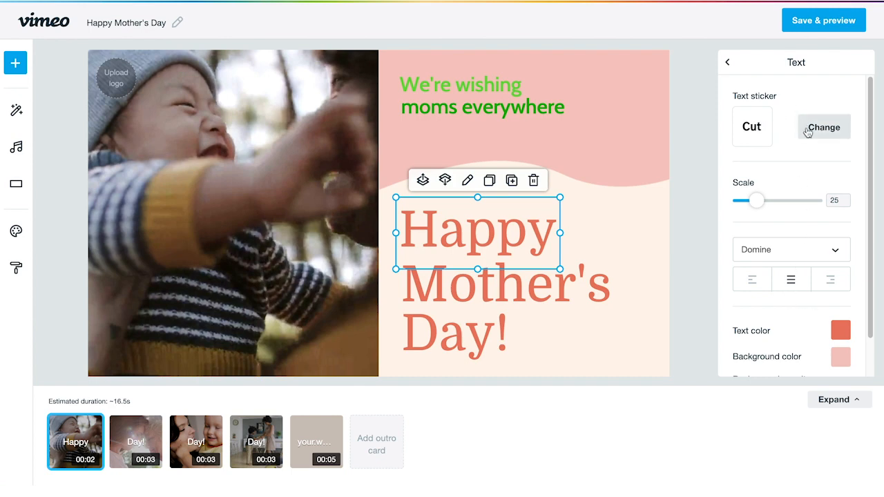
# Shrink and reposition 'Happy' and make 'Mother's' smaller
pyautogui.moveTo(756, 202); pyautogui.dragTo(740, 202)
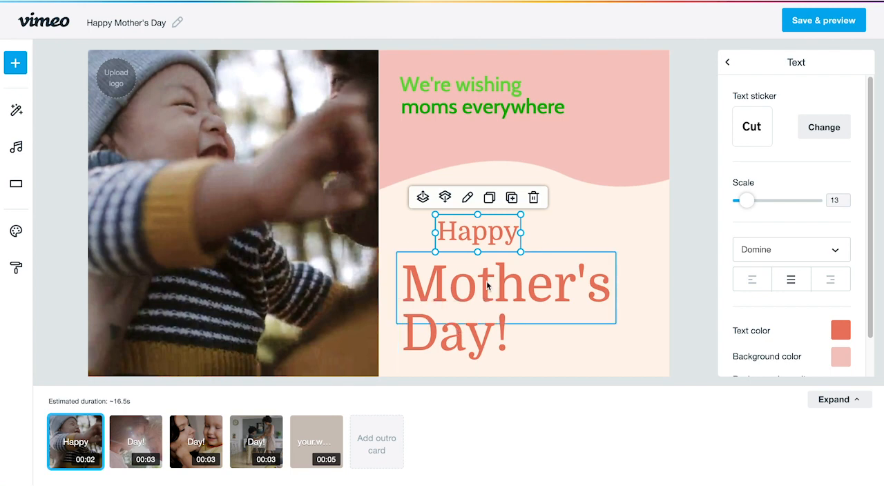
pyautogui.moveTo(492, 234); pyautogui.dragTo(522, 247)
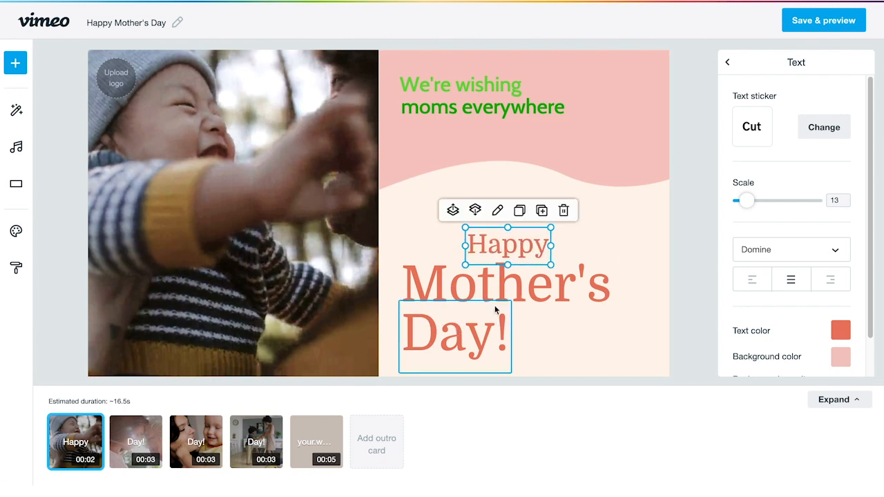
pyautogui.click(483, 283)
pyautogui.moveTo(608, 266); pyautogui.dragTo(473, 282)
# Shrink 'Day!' and place it beside 'Mother's' on one line
pyautogui.click(449, 335)
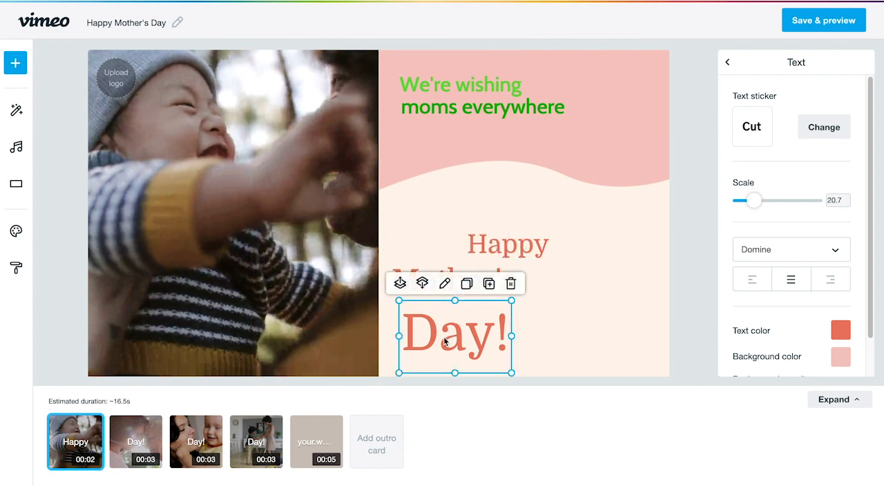
pyautogui.moveTo(447, 337); pyautogui.dragTo(569, 299)
pyautogui.moveTo(754, 200); pyautogui.dragTo(744, 201)
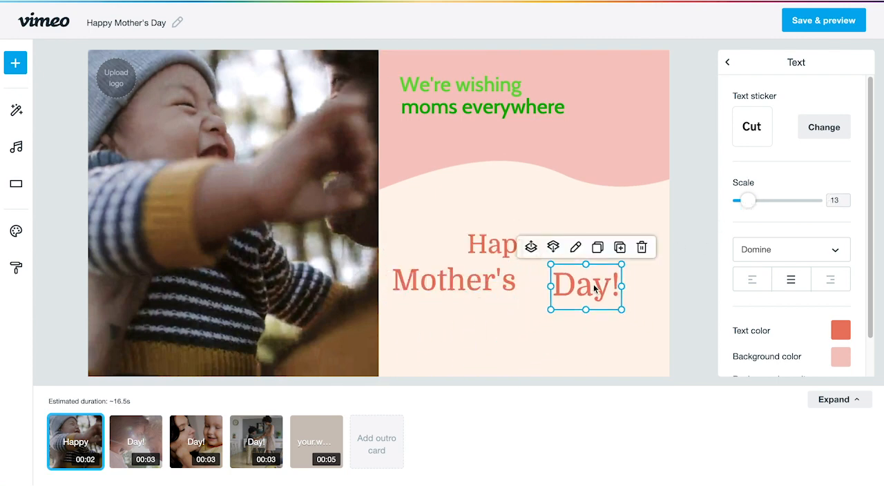
pyautogui.moveTo(596, 290); pyautogui.dragTo(571, 285)
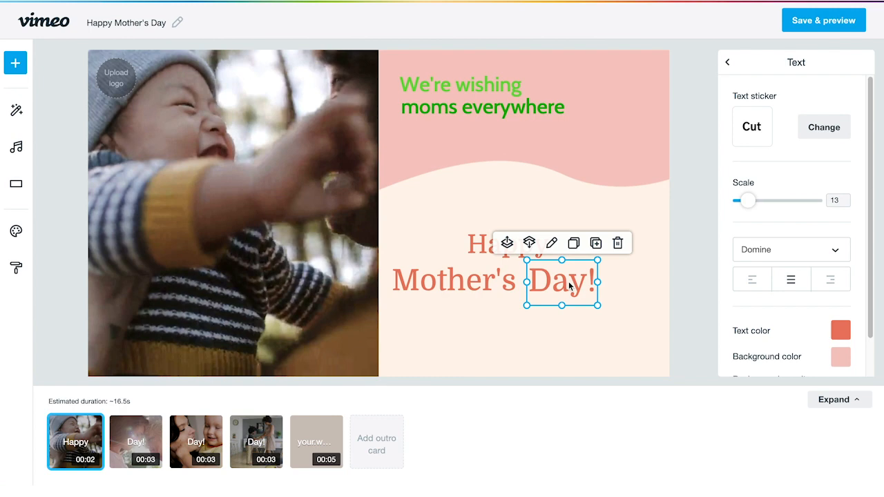
pyautogui.click(136, 441)
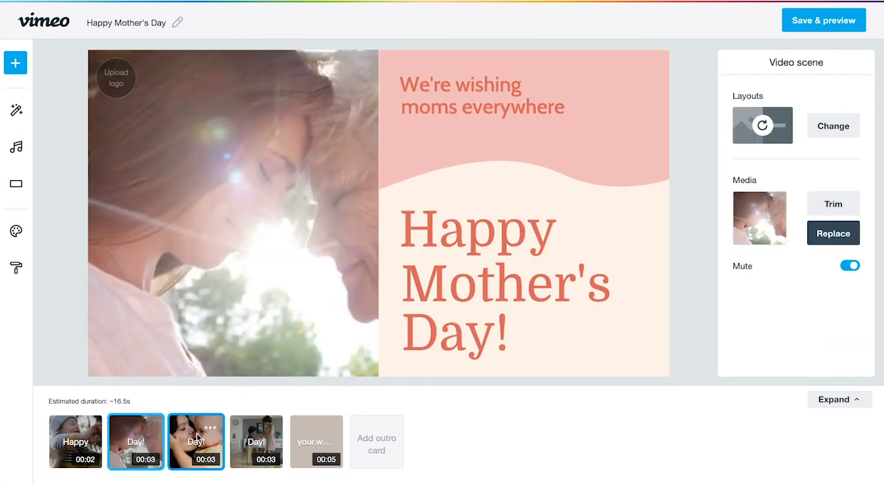
pyautogui.click(76, 440)
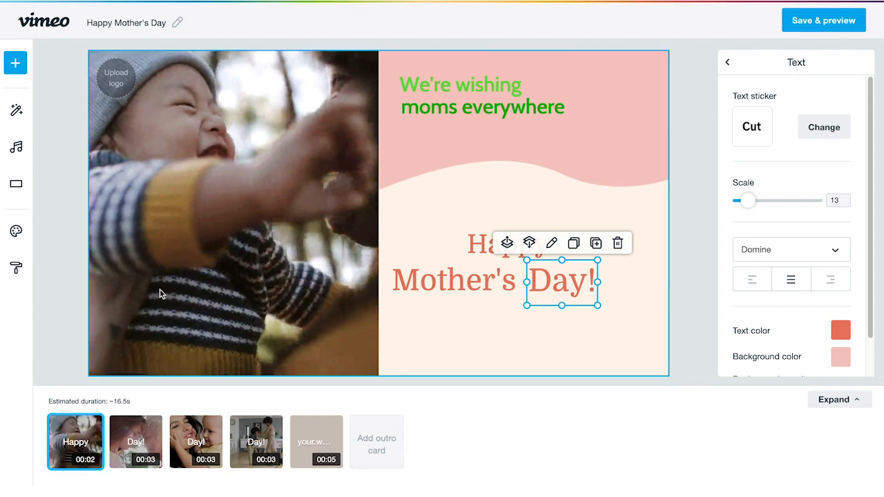
pyautogui.click(196, 172)
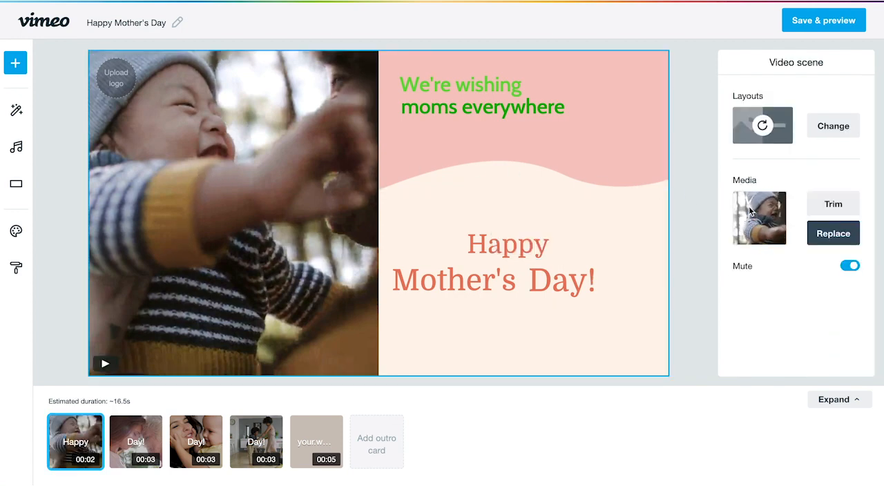
# Swap the first scene's clip for the stock laughing-baby video and play the preview
pyautogui.click(833, 234)
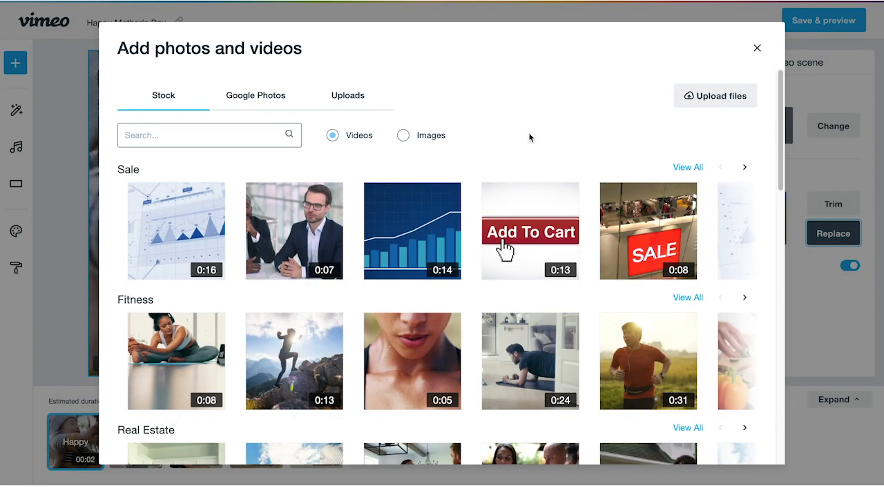
pyautogui.scroll(-2, 544, 157)
pyautogui.scroll(-3, 574, 223)
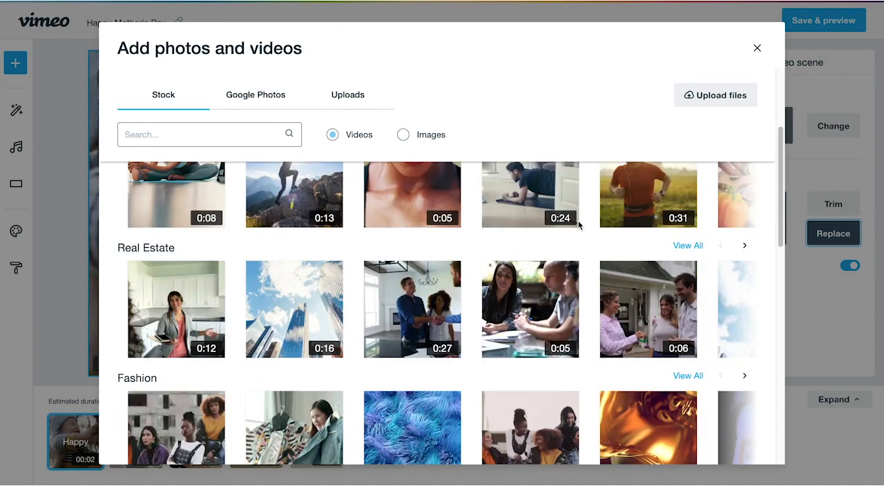
pyautogui.scroll(-2, 575, 223)
pyautogui.scroll(-2, 579, 225)
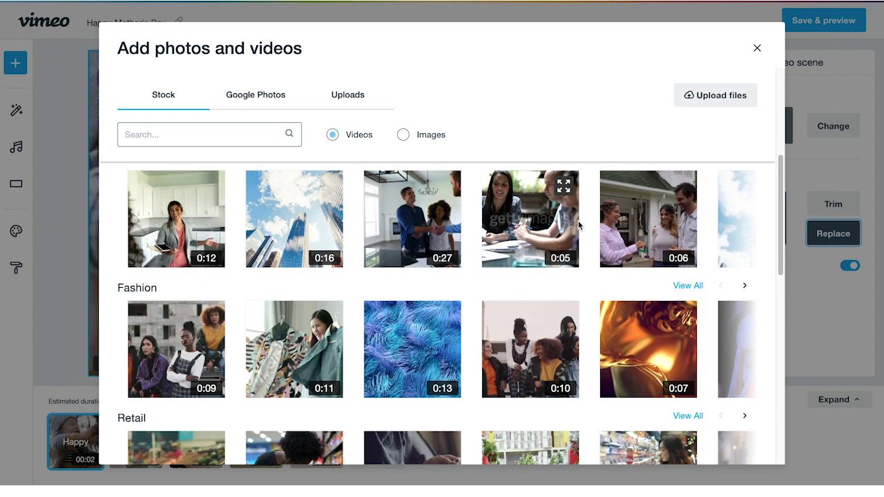
pyautogui.scroll(-3, 578, 225)
pyautogui.scroll(-2, 578, 225)
pyautogui.scroll(-3, 578, 225)
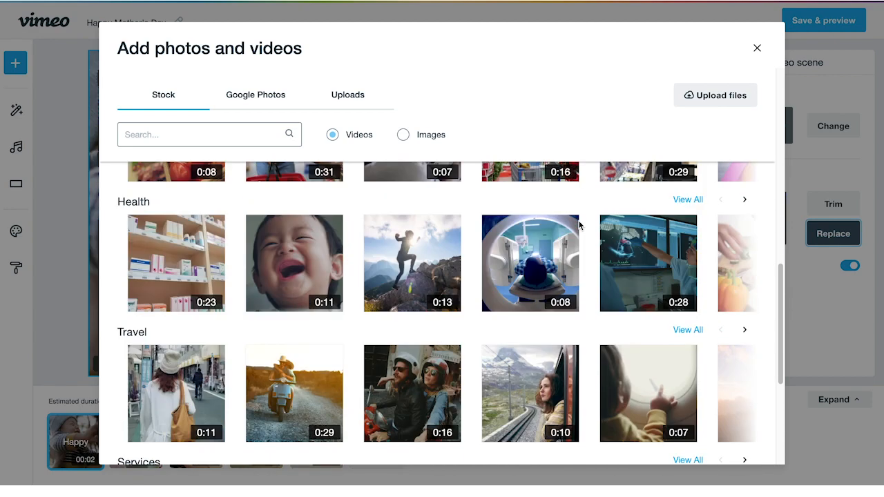
pyautogui.click(310, 267)
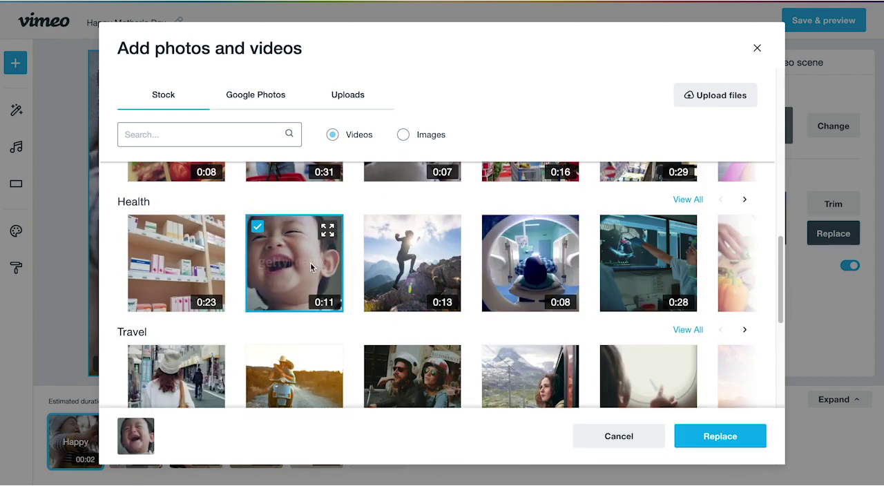
pyautogui.click(719, 436)
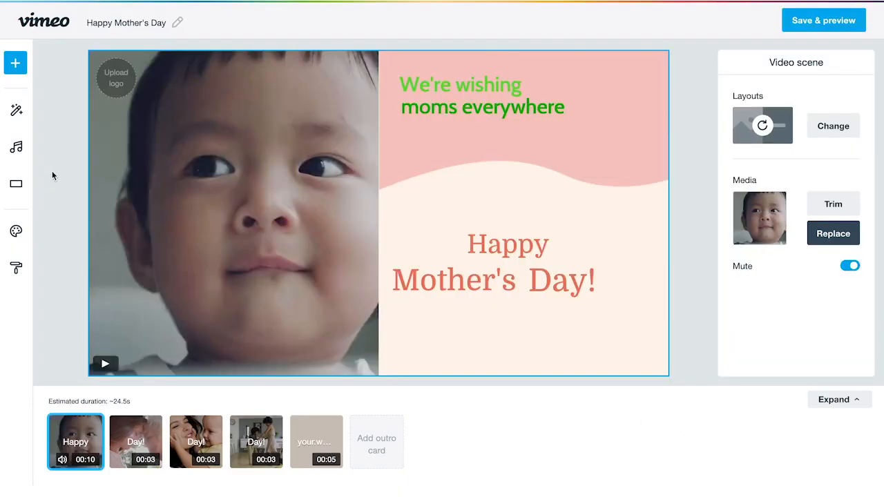
pyautogui.click(106, 365)
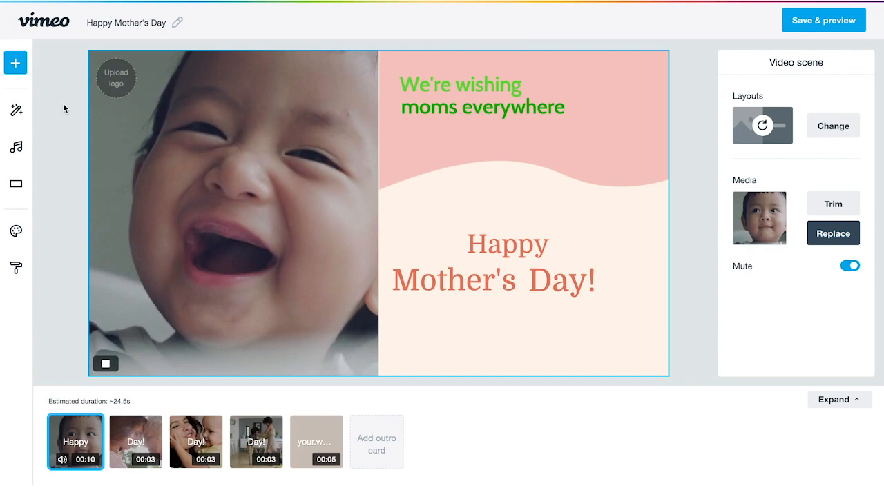
# Change the video's style from Kinetic to Valentine in the style chooser
pyautogui.click(16, 111)
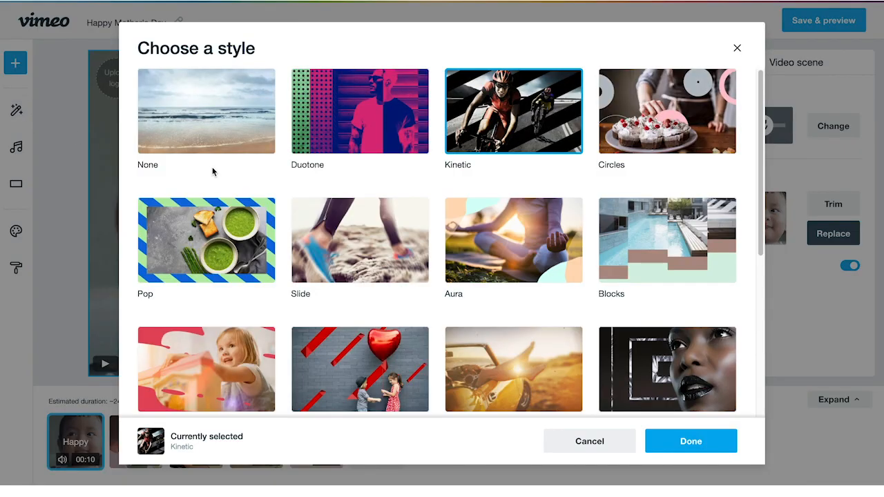
pyautogui.scroll(-2, 588, 189)
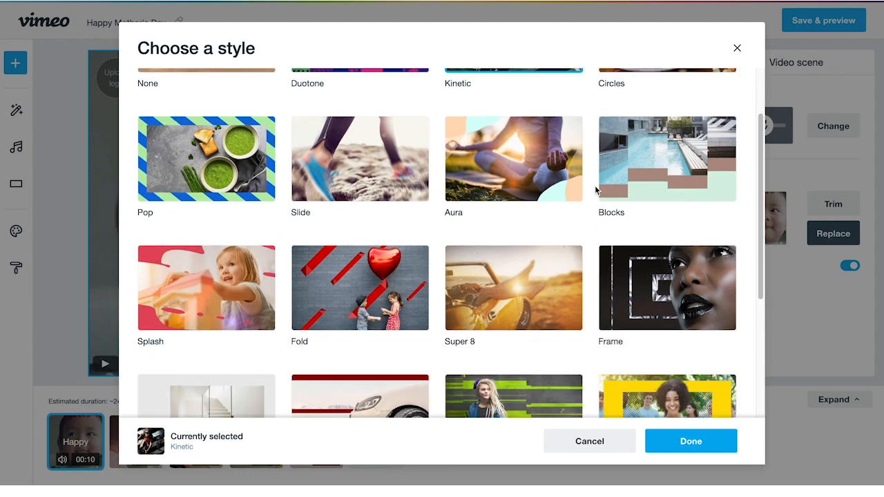
pyautogui.scroll(-3, 592, 190)
pyautogui.scroll(-2, 595, 190)
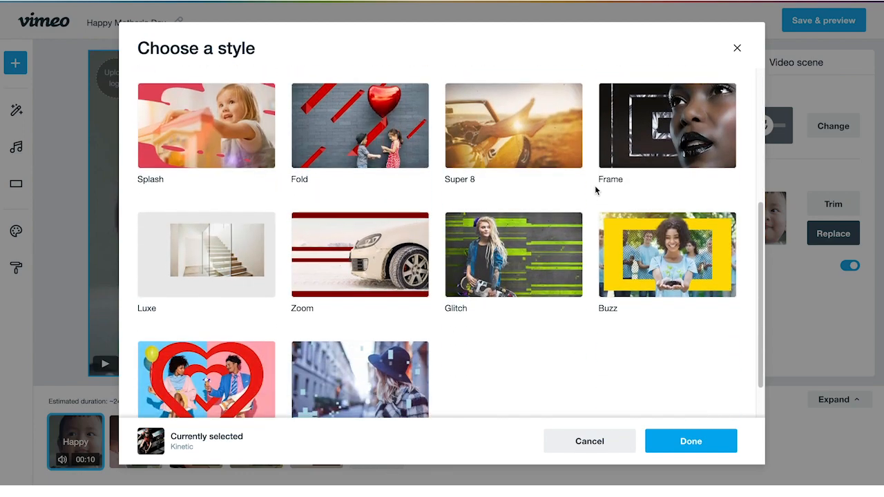
pyautogui.scroll(-2, 595, 190)
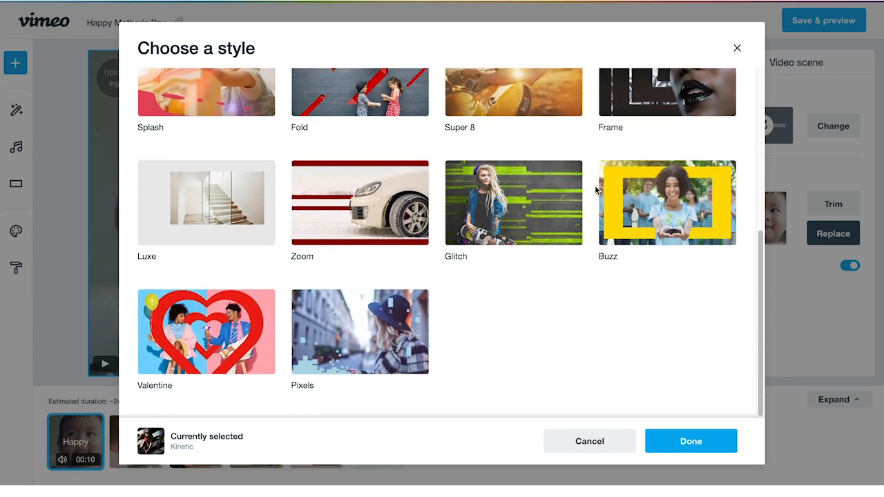
pyautogui.click(223, 308)
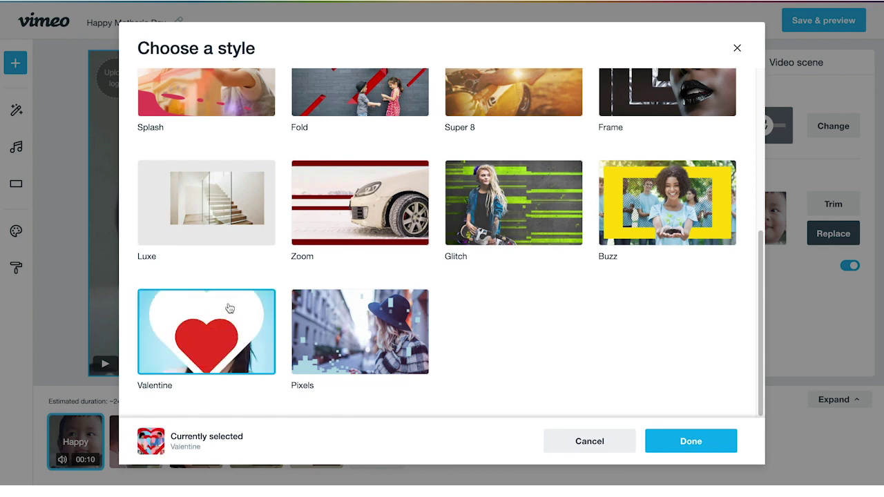
pyautogui.click(688, 442)
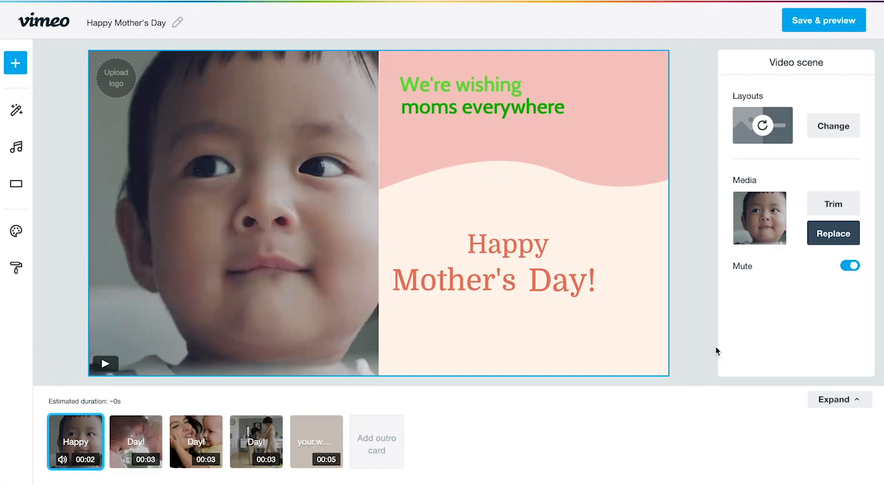
# Preview the tracks Take My Hand, It Must Be Love and Morning Light in the music library
pyautogui.click(18, 148)
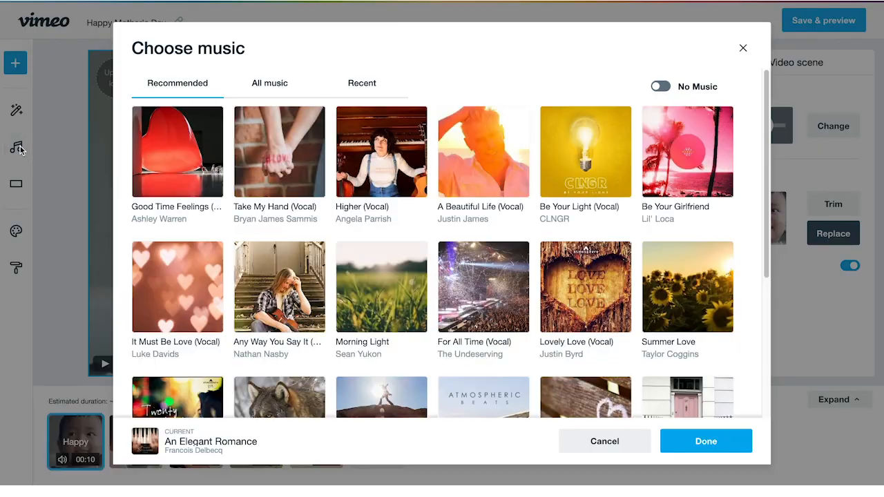
pyautogui.click(283, 161)
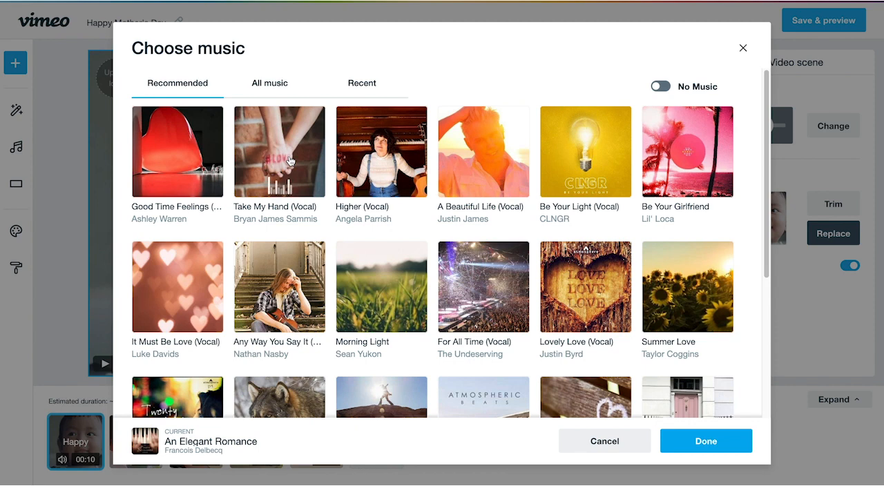
pyautogui.click(194, 275)
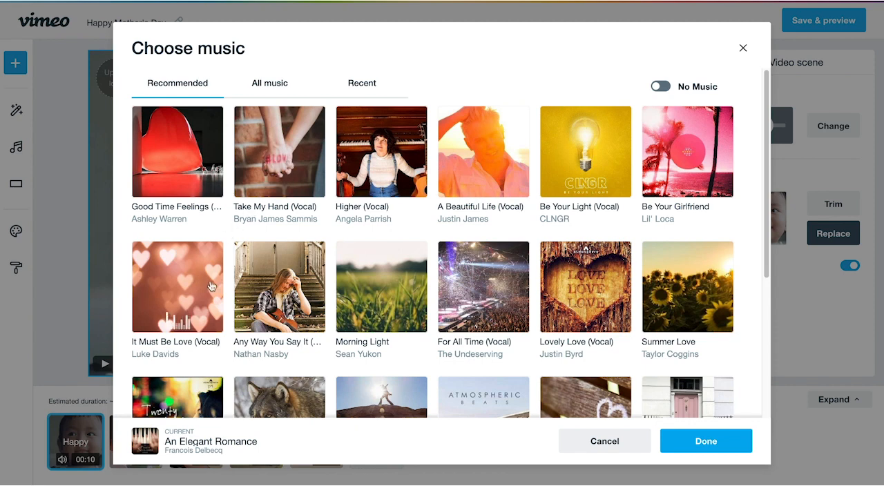
pyautogui.click(367, 290)
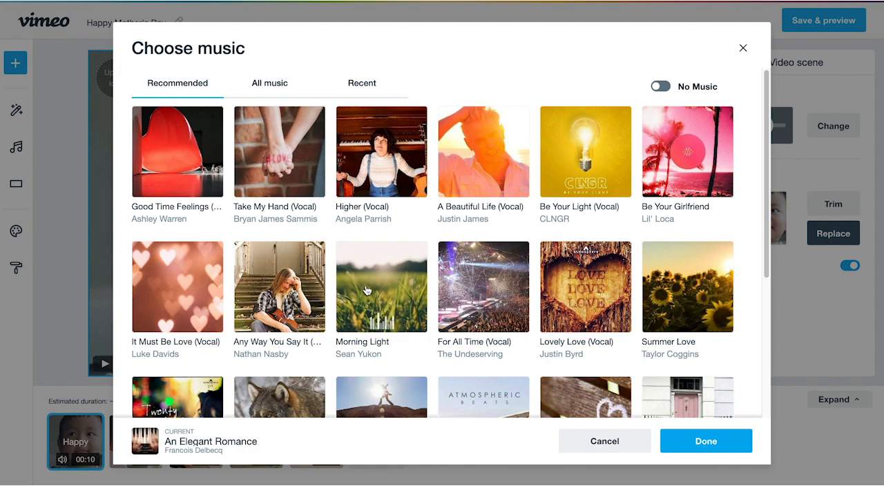
pyautogui.scroll(-3, 368, 290)
pyautogui.scroll(-3, 636, 283)
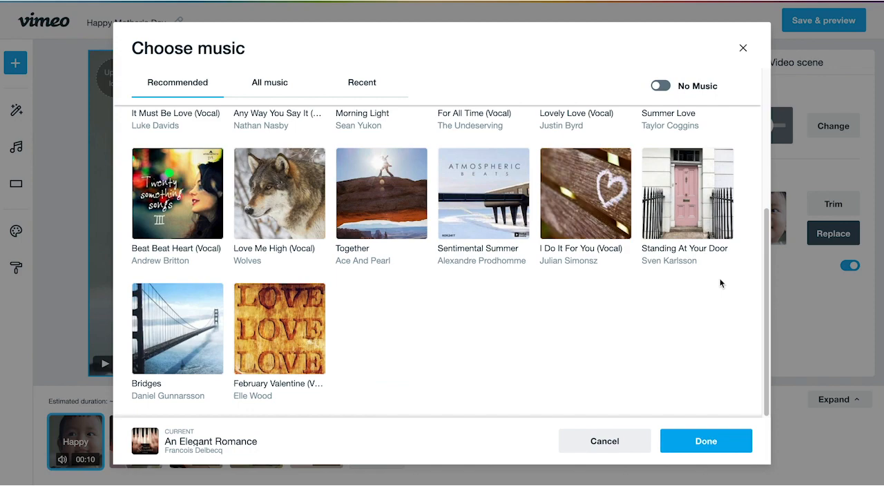
pyautogui.scroll(5, 713, 289)
pyautogui.scroll(1, 487, 143)
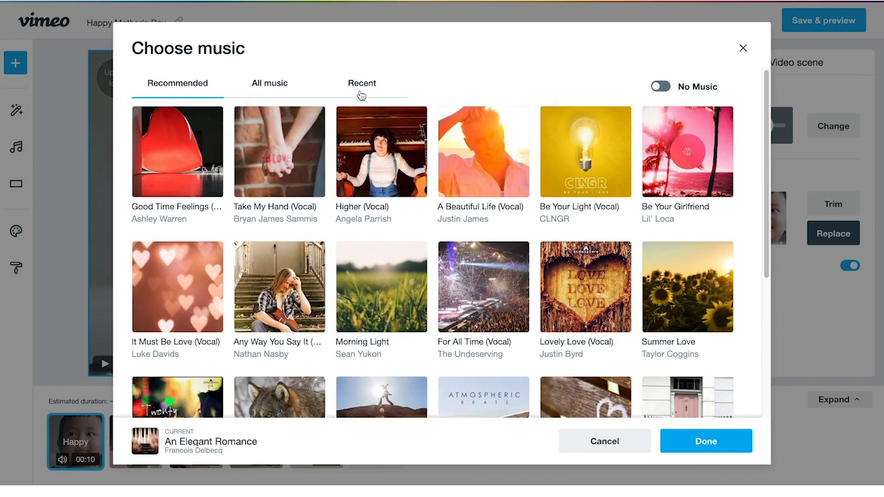
# Set Counter Clockwise as the soundtrack, then view the aspect-ratio and colour options
pyautogui.click(280, 84)
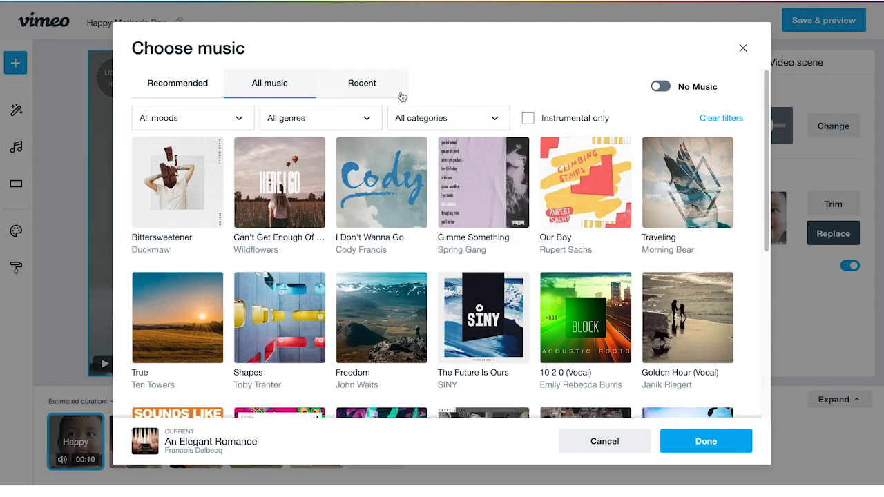
pyautogui.scroll(-2, 537, 172)
pyautogui.scroll(-4, 537, 210)
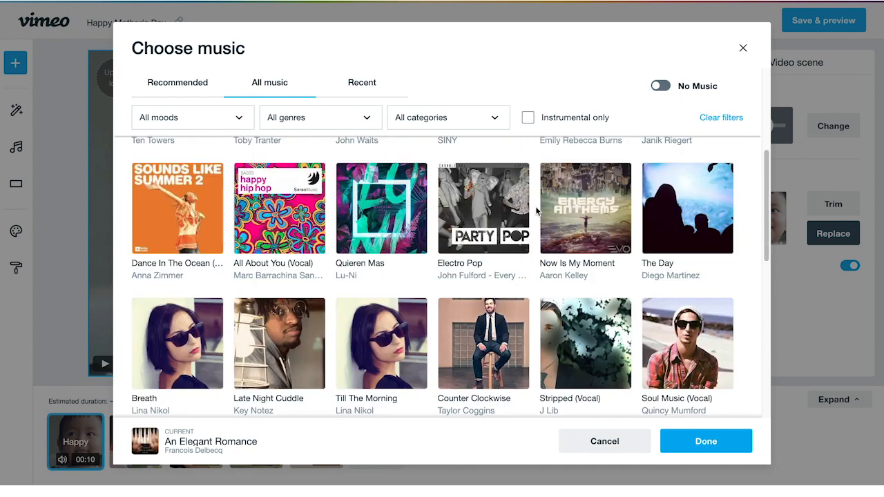
pyautogui.scroll(-2, 538, 211)
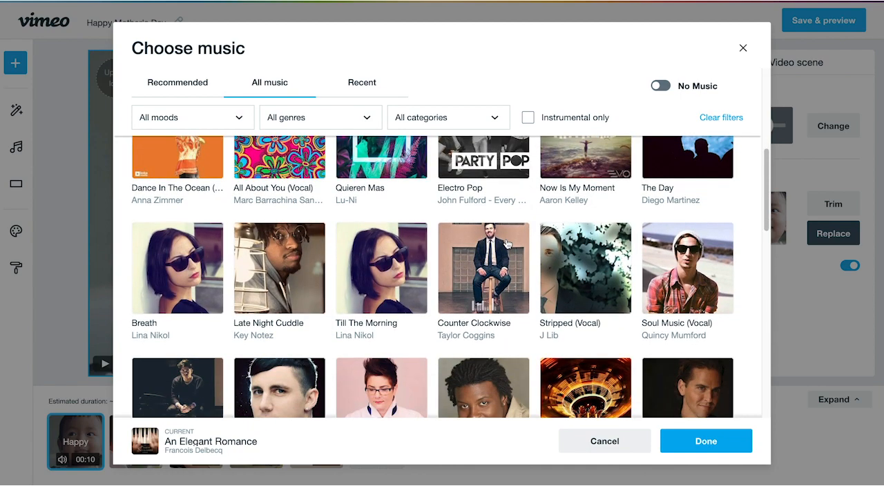
pyautogui.click(504, 286)
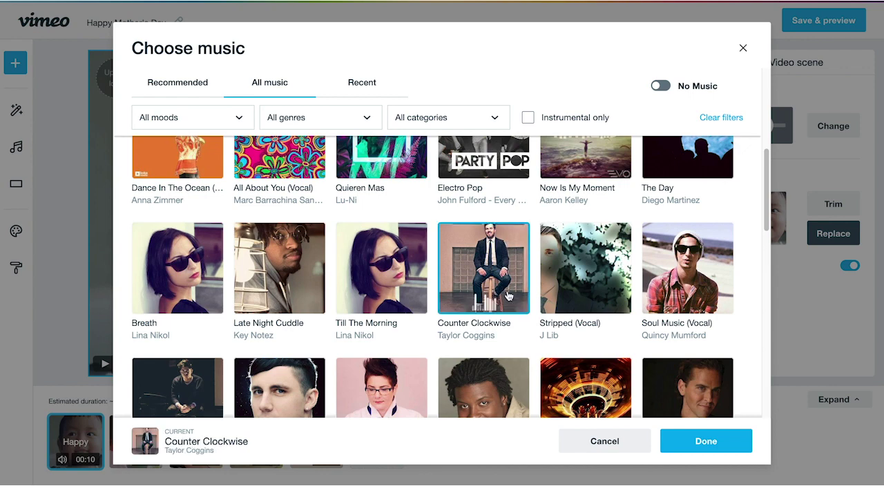
pyautogui.click(702, 446)
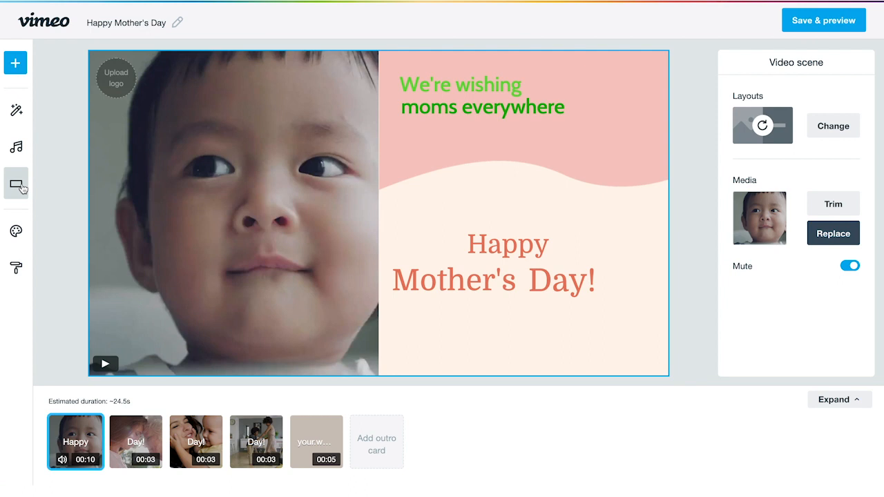
pyautogui.click(21, 189)
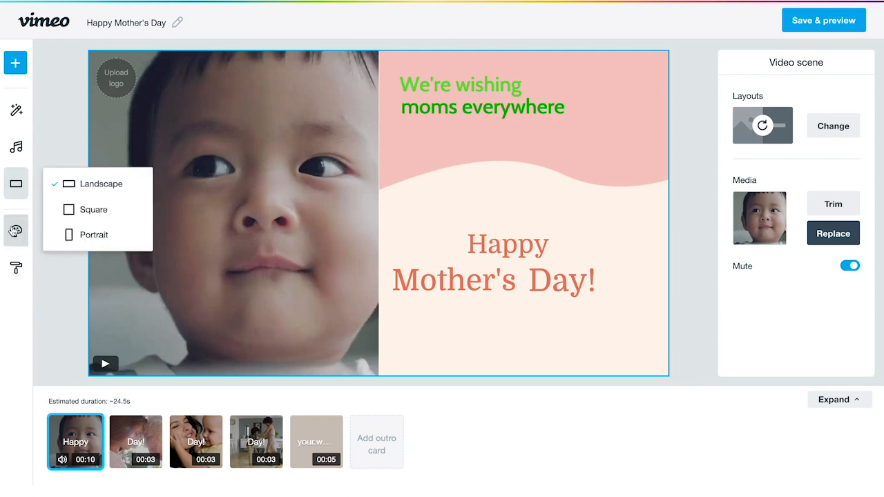
pyautogui.click(16, 231)
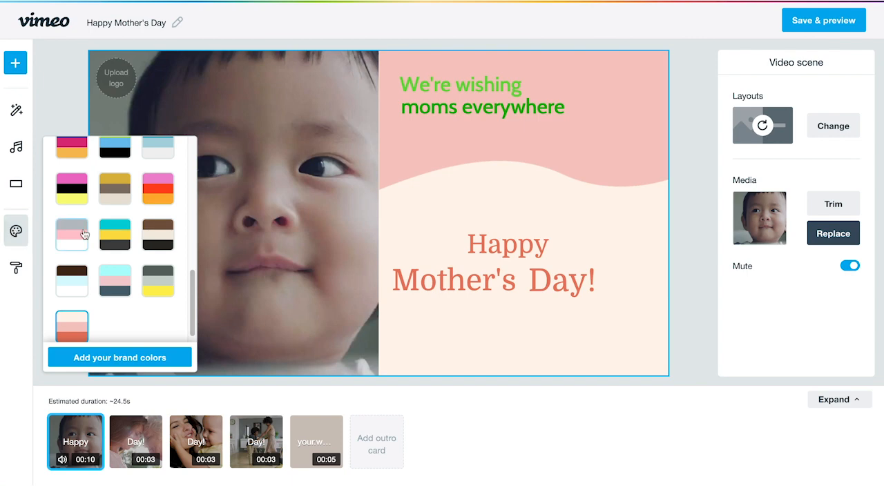
pyautogui.scroll(2, 111, 239)
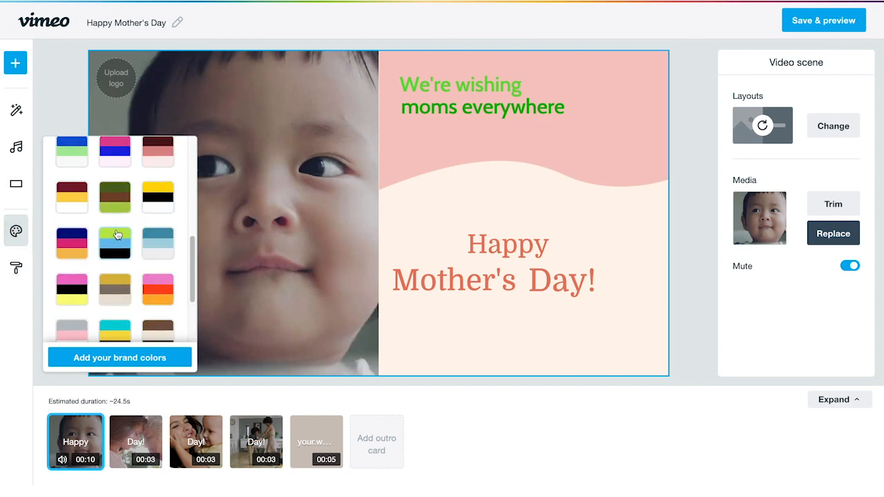
# Try the lime scheme, apply the yellow-and-black palette, and select the second scene
pyautogui.click(117, 235)
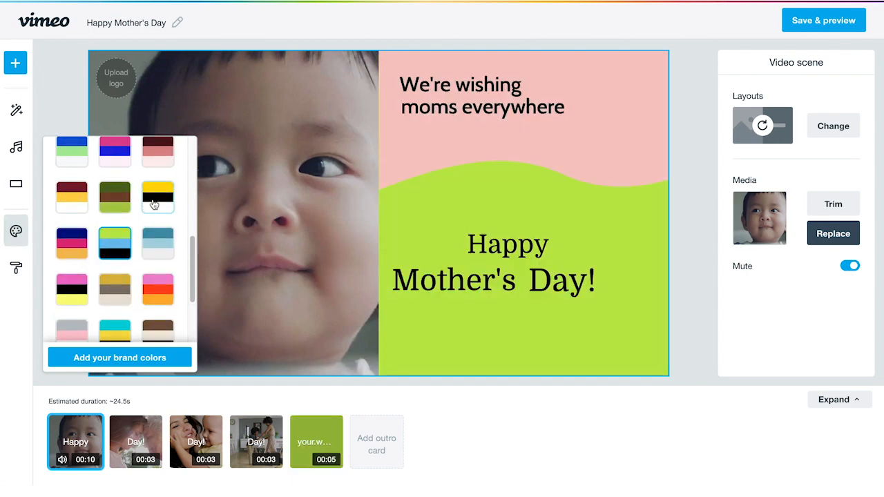
pyautogui.click(156, 200)
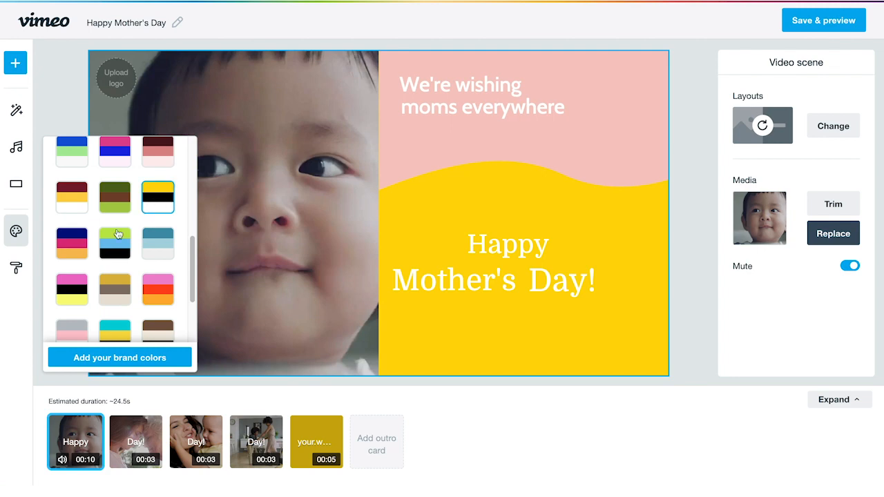
pyautogui.click(10, 289)
pyautogui.click(135, 440)
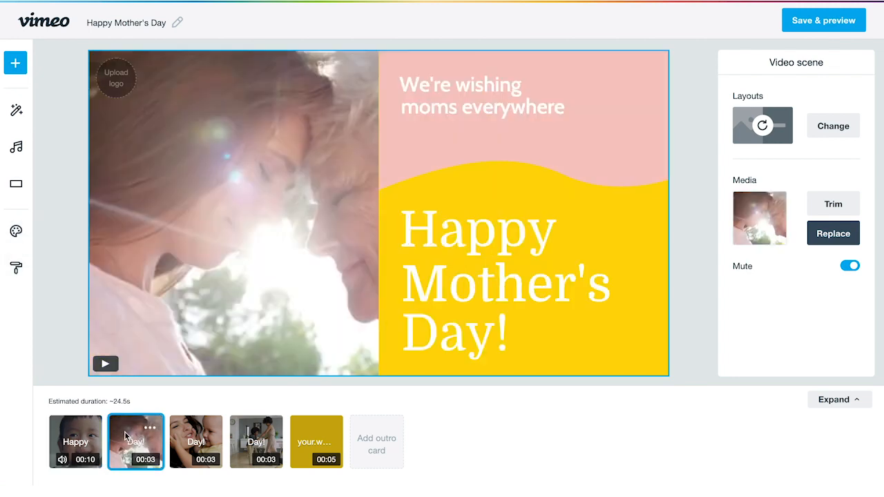
# Delete the three middle clips, leaving the baby clip and closing card
pyautogui.click(151, 431)
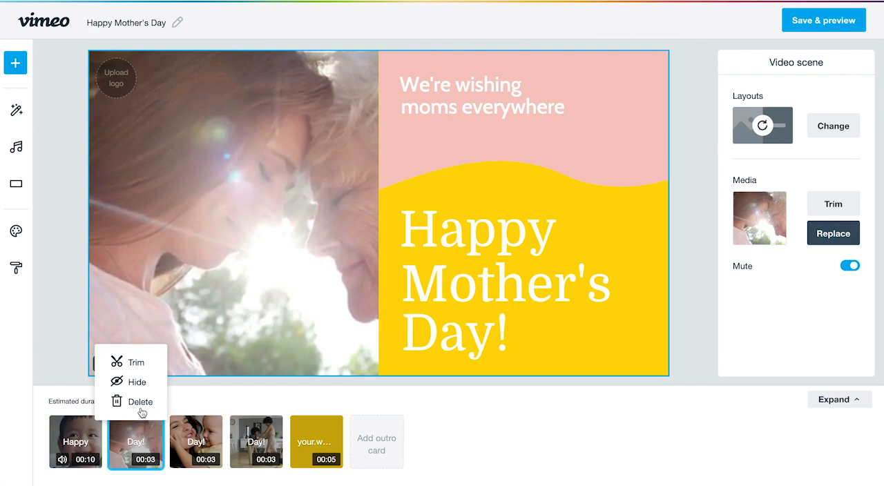
pyautogui.click(138, 413)
pyautogui.click(150, 430)
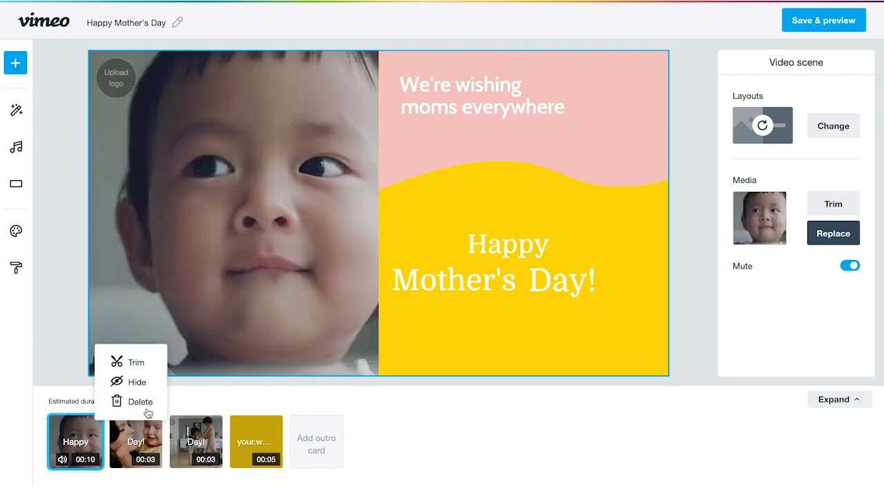
pyautogui.click(138, 403)
pyautogui.click(152, 429)
pyautogui.click(138, 404)
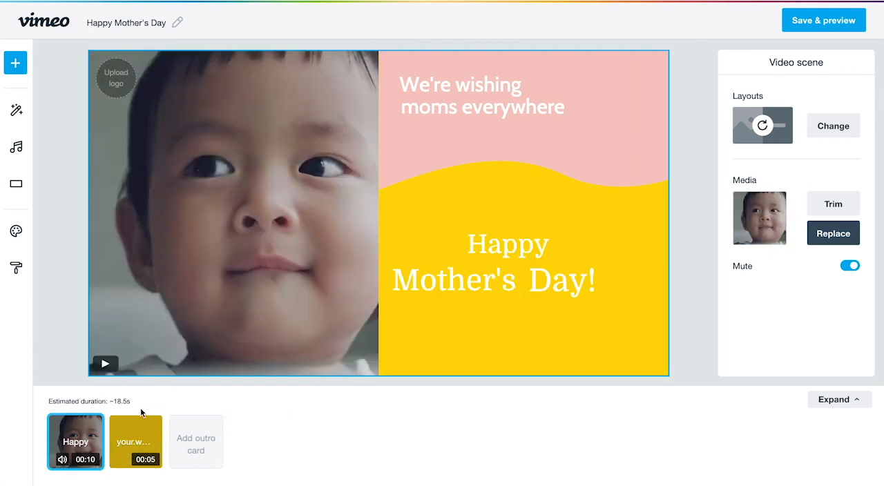
# Rewrite the closing card's text as 'visit us at websitenamehere.com'
pyautogui.click(135, 435)
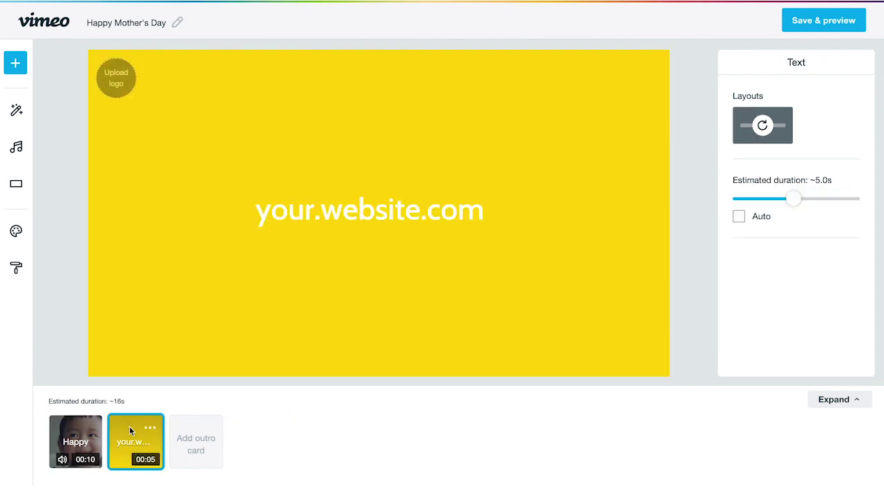
pyautogui.doubleClick(342, 215)
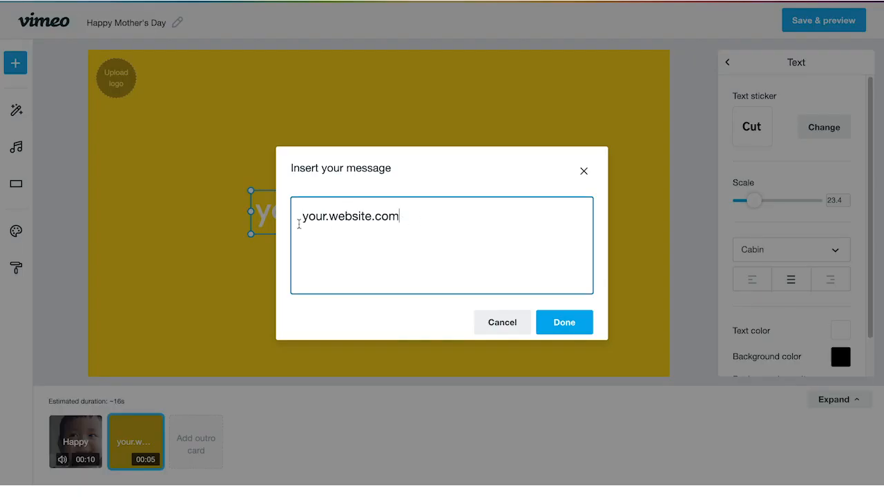
pyautogui.hotkey('ctrl', 'a')
pyautogui.write('vi')
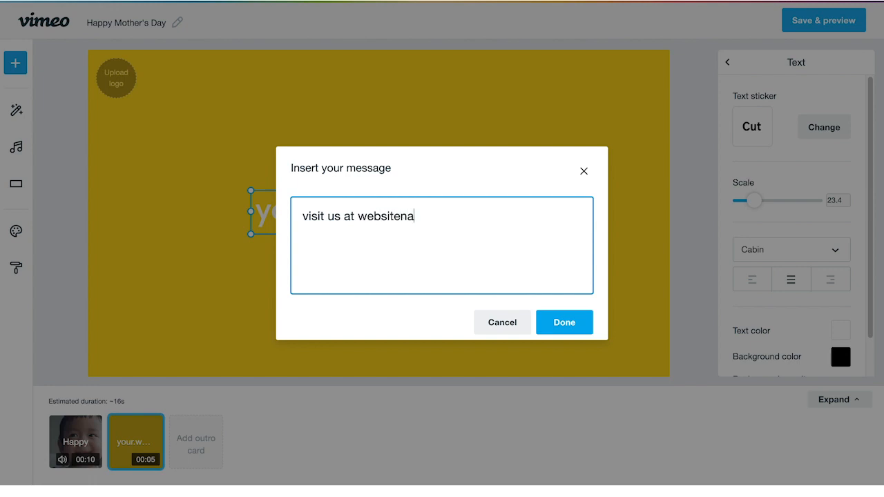
pyautogui.click(564, 322)
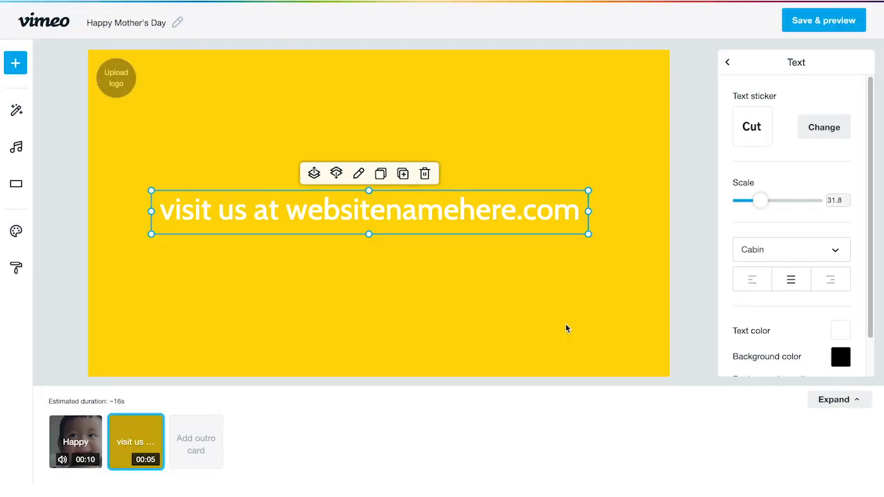
# Save the Happy Mother's Day draft and build its preview
pyautogui.click(800, 27)
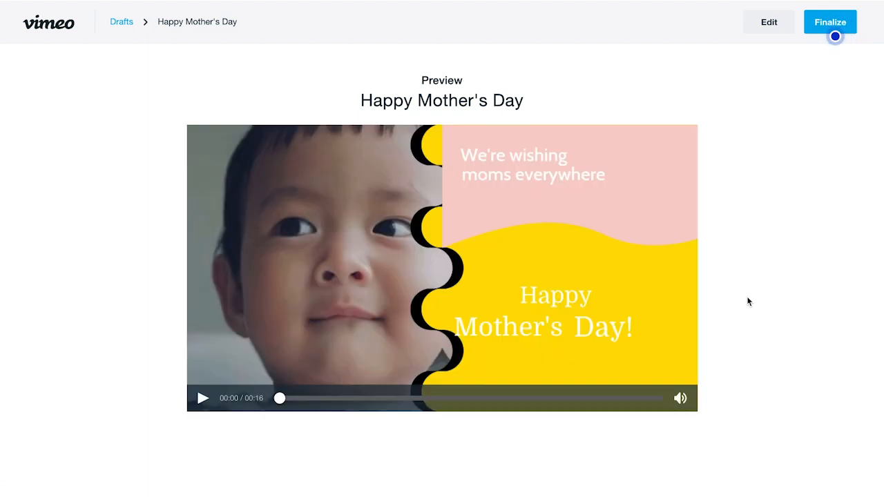
# Inspect the finalize settings and privacy choices without changing them
pyautogui.click(830, 21)
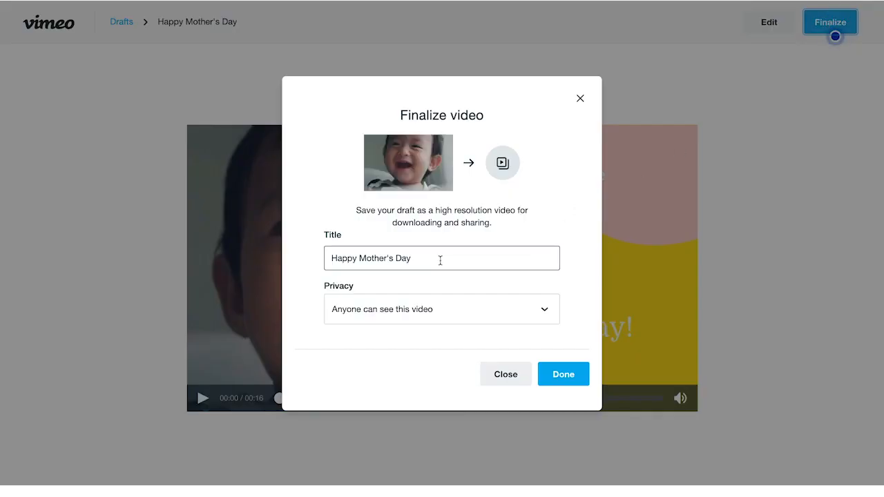
pyautogui.click(442, 308)
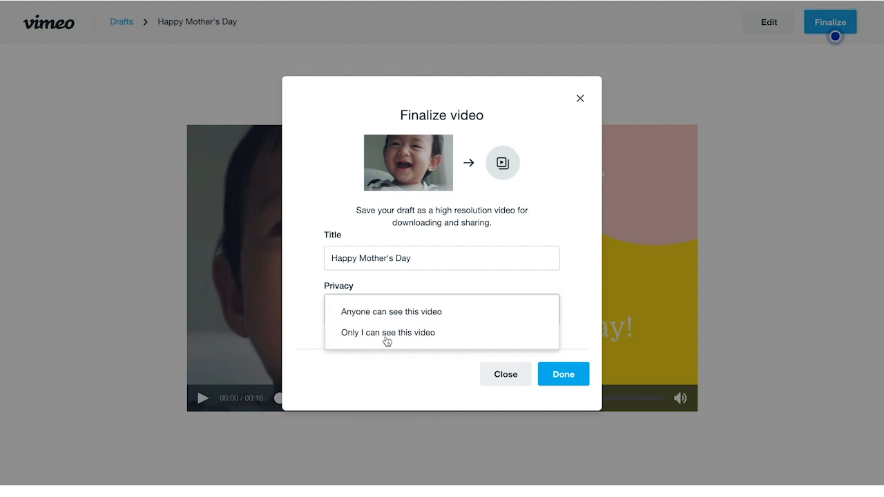
pyautogui.click(401, 365)
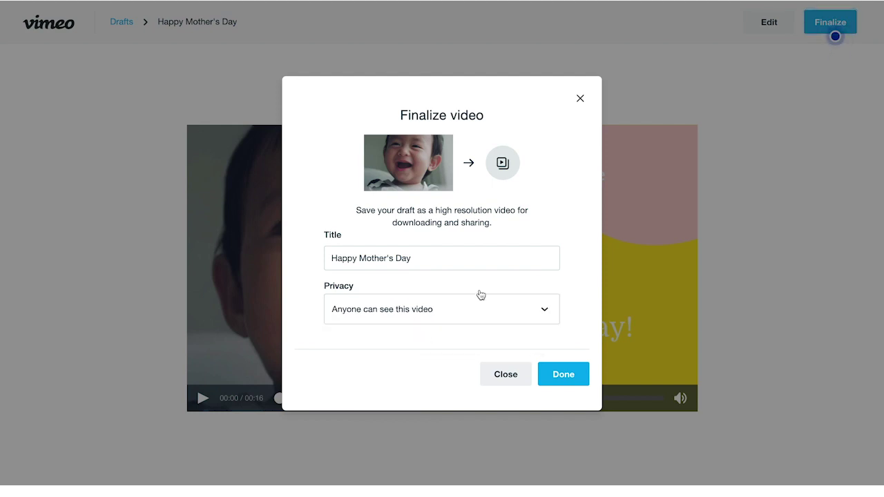
pyautogui.click(580, 100)
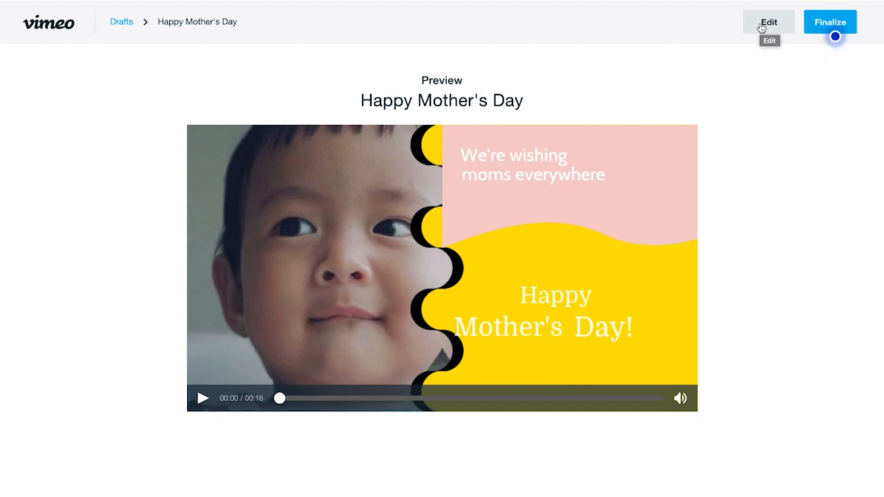
pyautogui.click(830, 22)
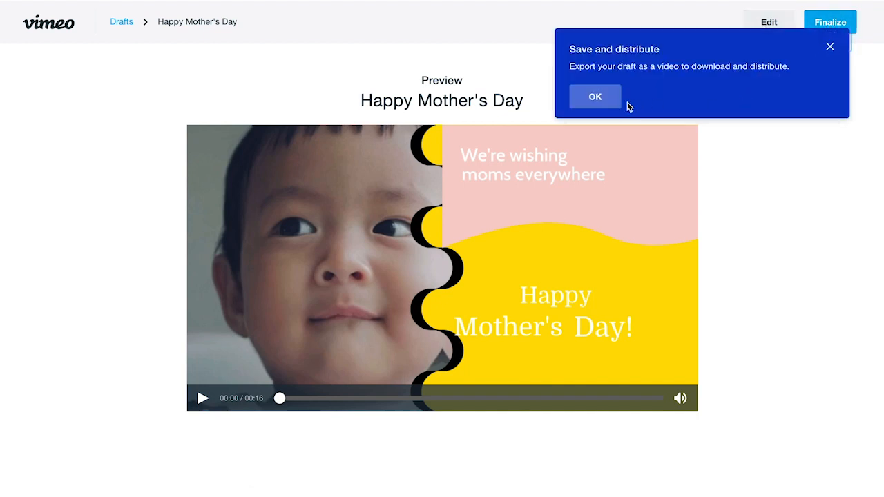
pyautogui.click(831, 49)
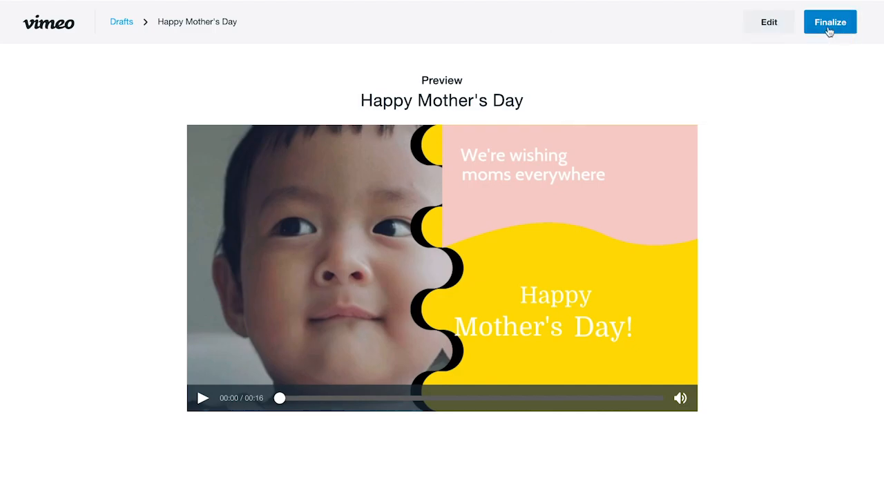
# Finalize the video with privacy 'Only I can see this video' so it starts uploading
pyautogui.click(830, 25)
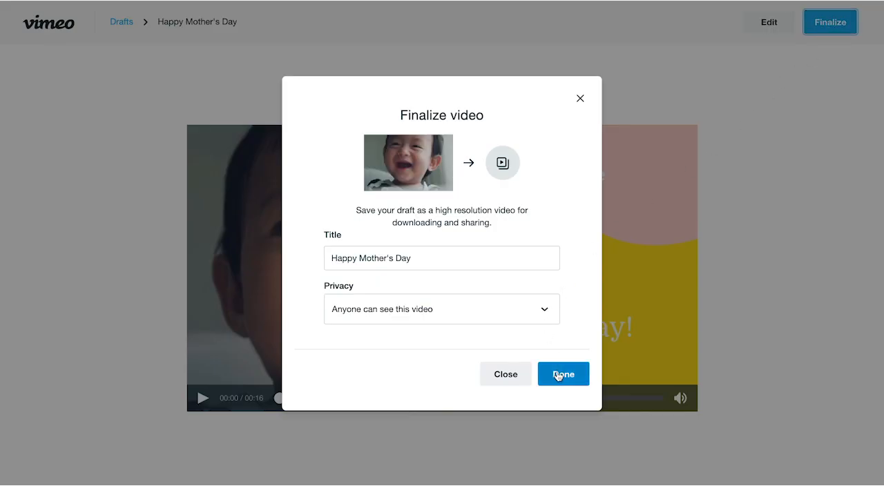
pyautogui.click(531, 311)
pyautogui.click(439, 335)
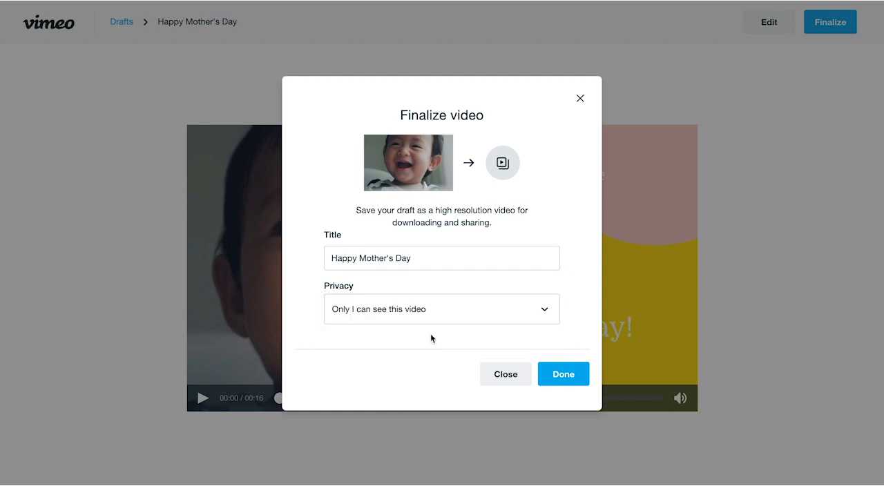
pyautogui.click(561, 373)
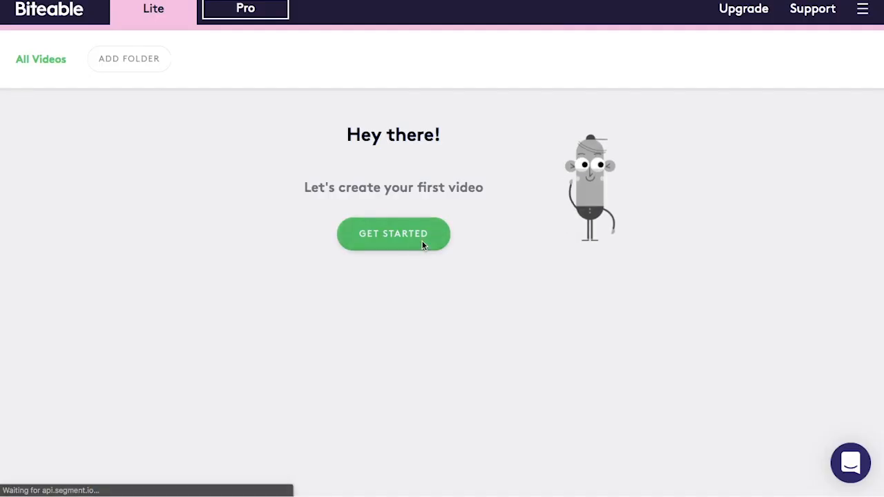
# Choose promote my business and start from the Marketing Agency Ad template
pyautogui.click(394, 156)
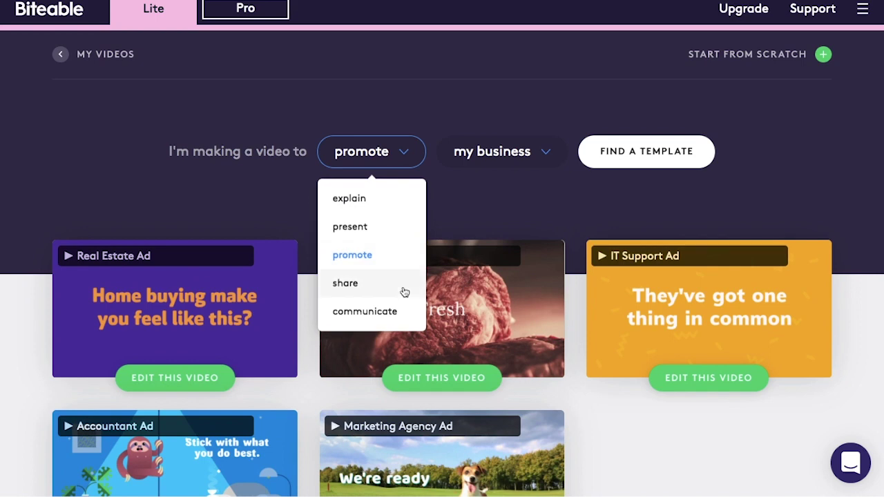
pyautogui.click(385, 257)
pyautogui.click(523, 162)
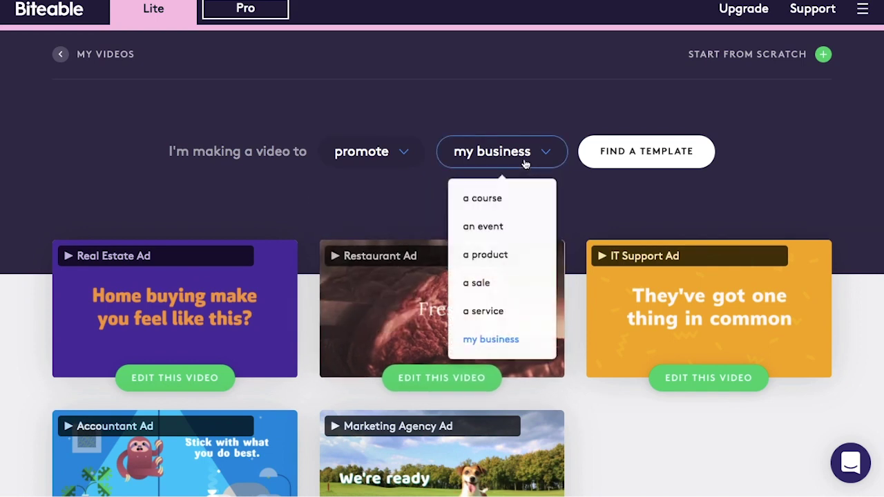
pyautogui.click(536, 343)
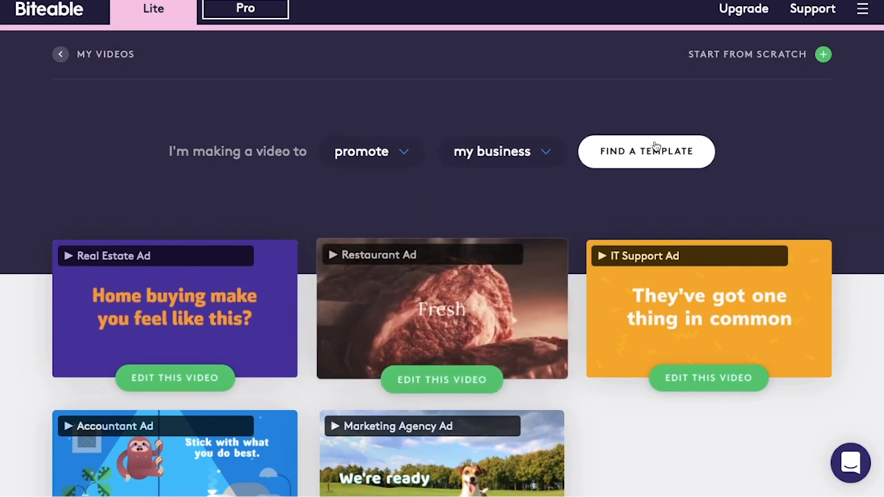
pyautogui.click(646, 151)
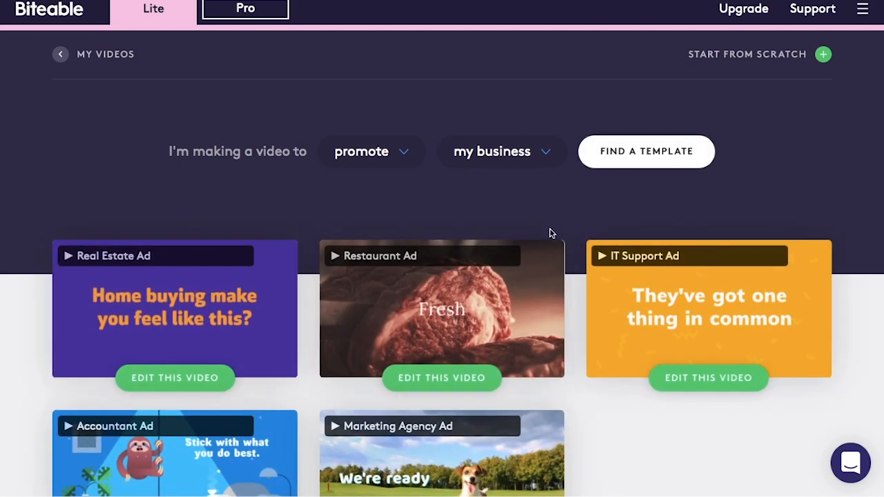
pyautogui.scroll(-1, 549, 231)
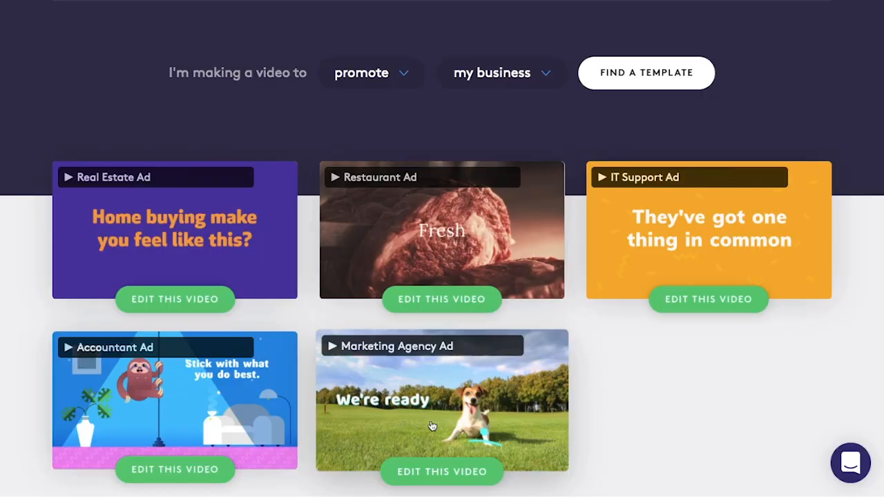
pyautogui.click(430, 425)
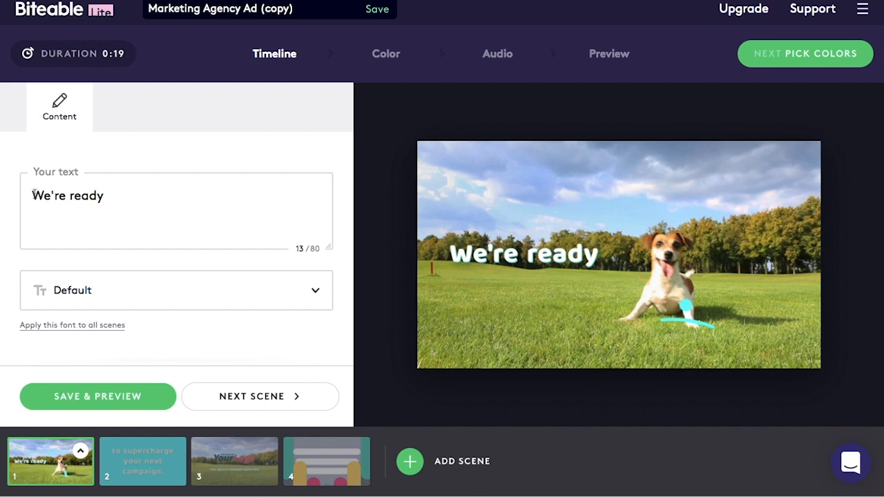
# Set the first scene's text font to Bebas Neue and apply it to all scenes
pyautogui.moveTo(148, 199); pyautogui.dragTo(36, 200)
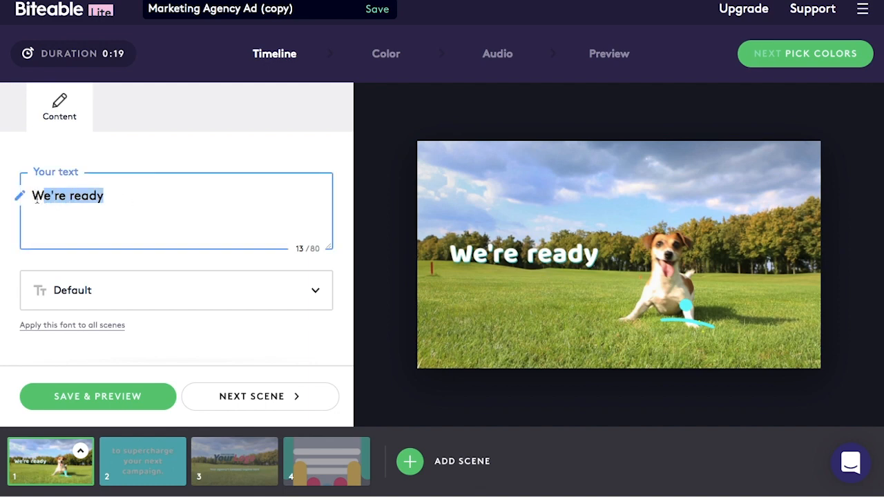
pyautogui.click(170, 230)
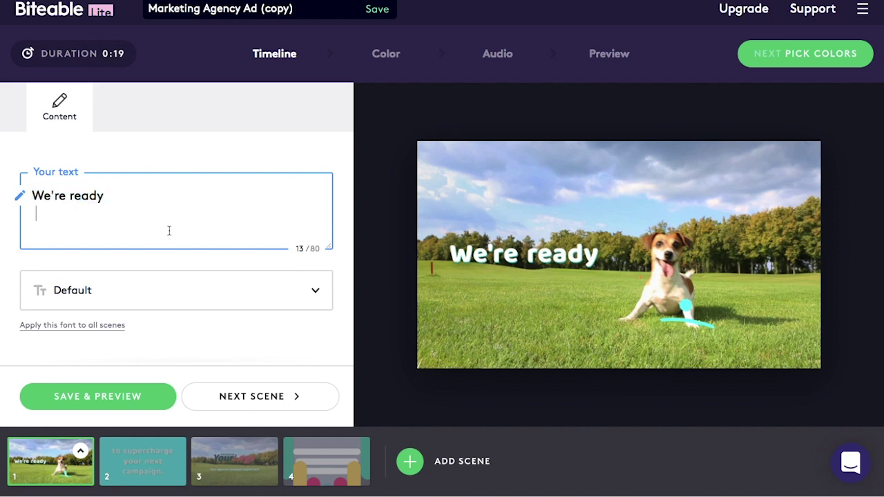
pyautogui.click(153, 303)
pyautogui.scroll(-3, 156, 330)
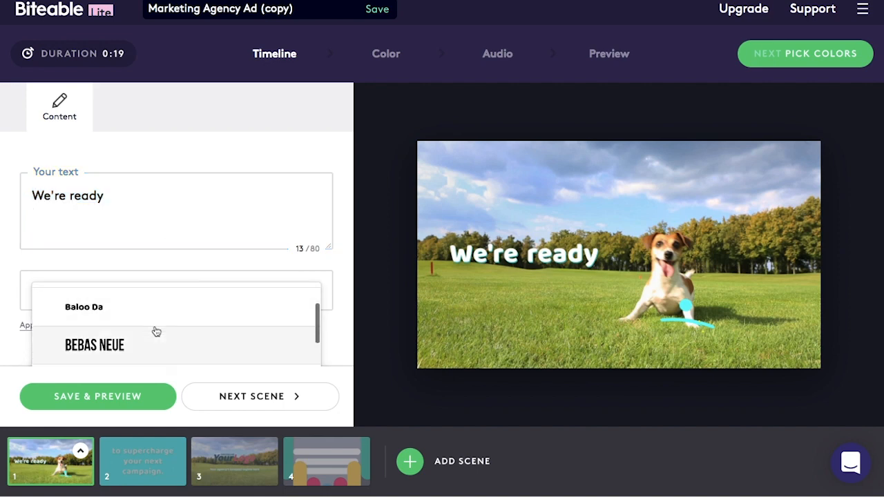
pyautogui.scroll(-2, 156, 332)
pyautogui.scroll(-2, 157, 332)
pyautogui.scroll(-1, 156, 332)
pyautogui.scroll(-3, 156, 332)
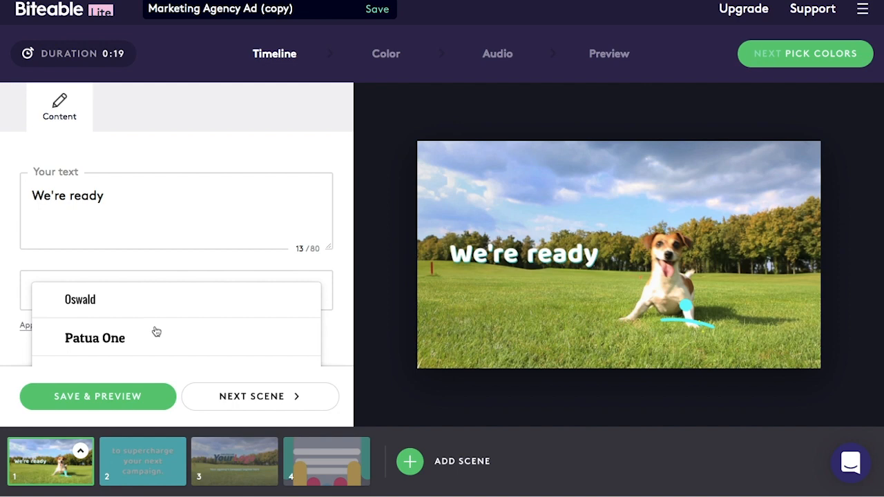
pyautogui.scroll(-2, 156, 331)
pyautogui.scroll(4, 156, 332)
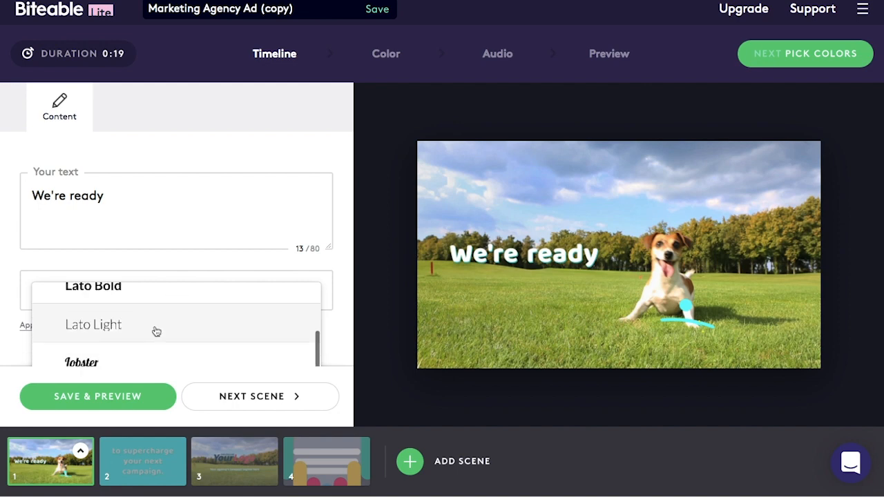
pyautogui.scroll(4, 156, 331)
pyautogui.scroll(-1, 156, 325)
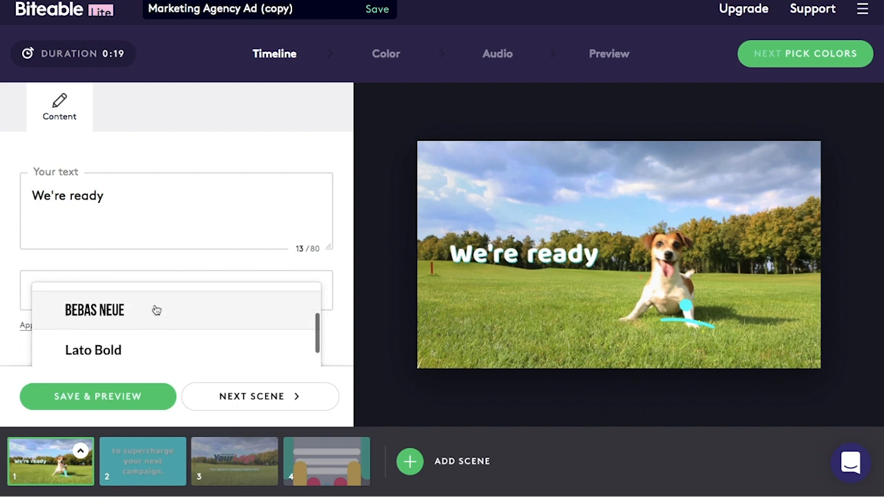
pyautogui.click(156, 310)
pyautogui.click(76, 329)
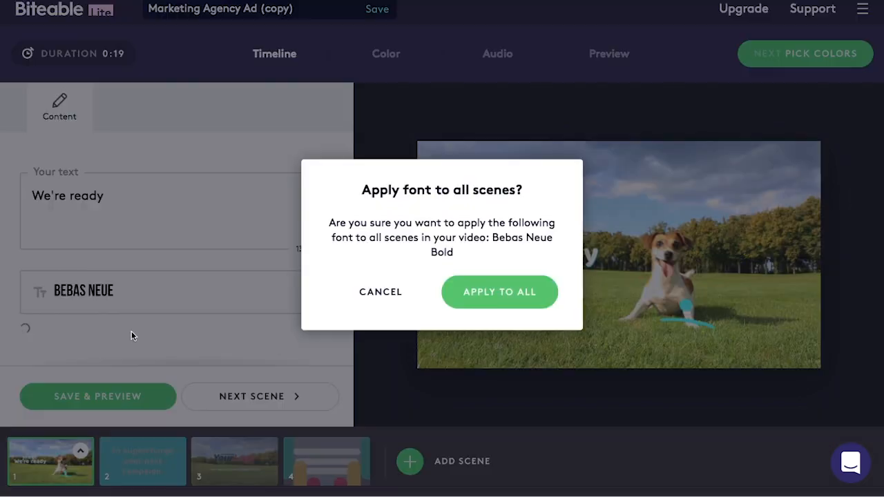
pyautogui.click(524, 291)
# Save the first scene and move to scene 2
pyautogui.click(98, 395)
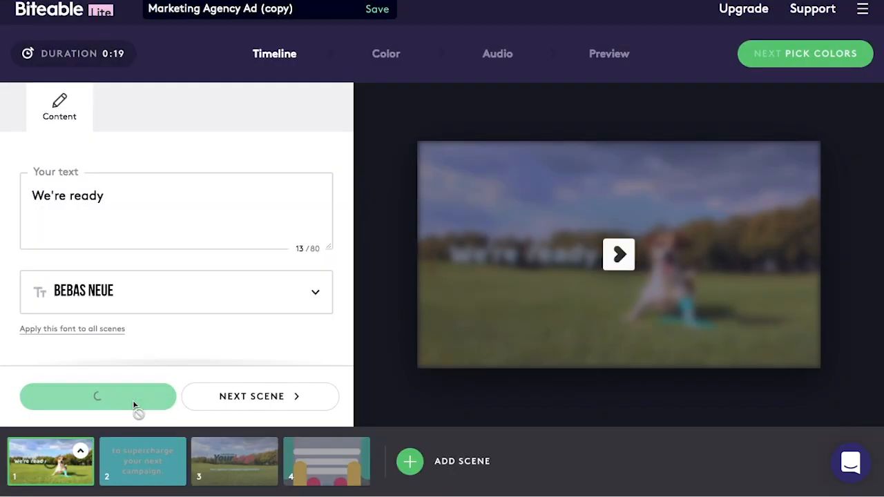
pyautogui.click(260, 395)
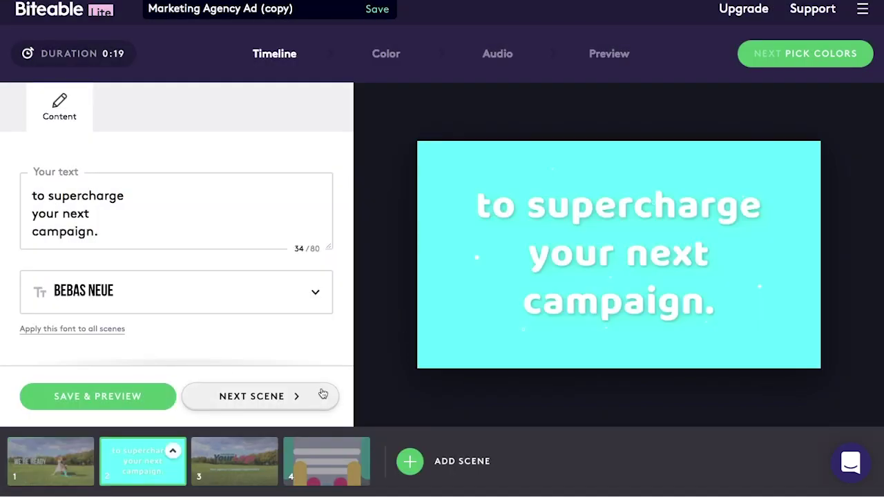
# End scene 2's text with an exclamation mark in Bebas Neue and move to scene 3
pyautogui.click(137, 236)
pyautogui.write('!')
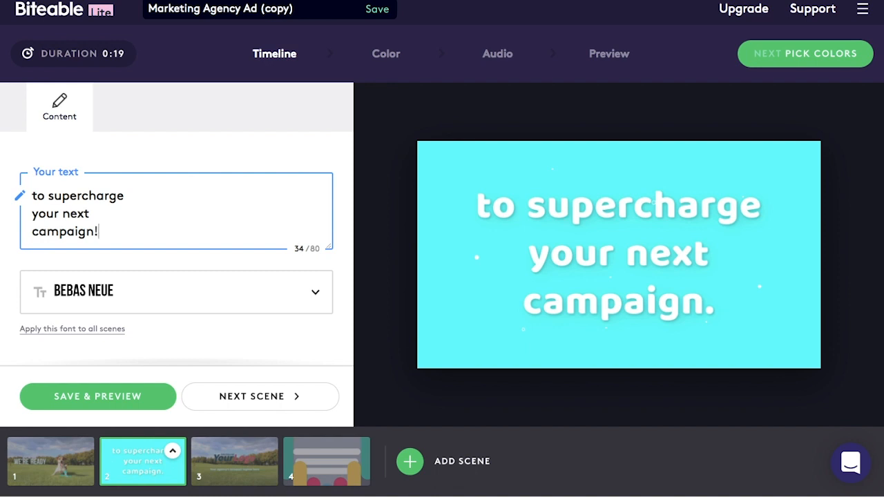
pyautogui.click(197, 290)
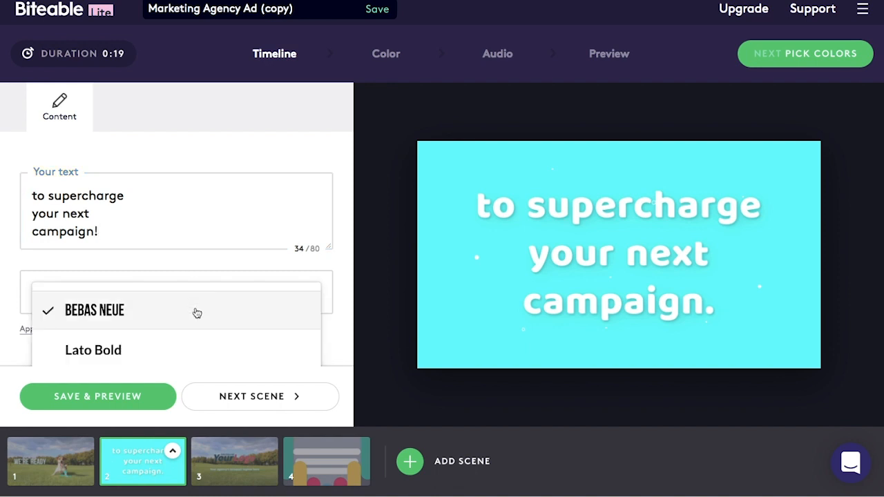
pyautogui.click(116, 325)
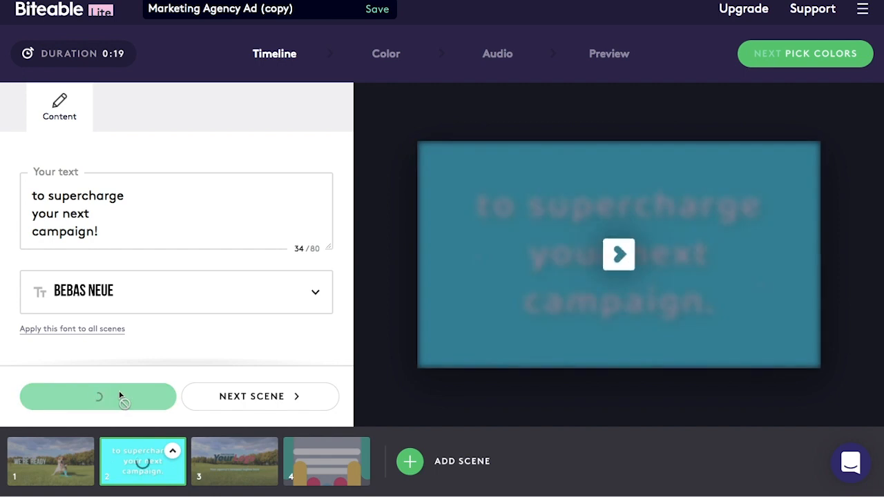
pyautogui.click(269, 397)
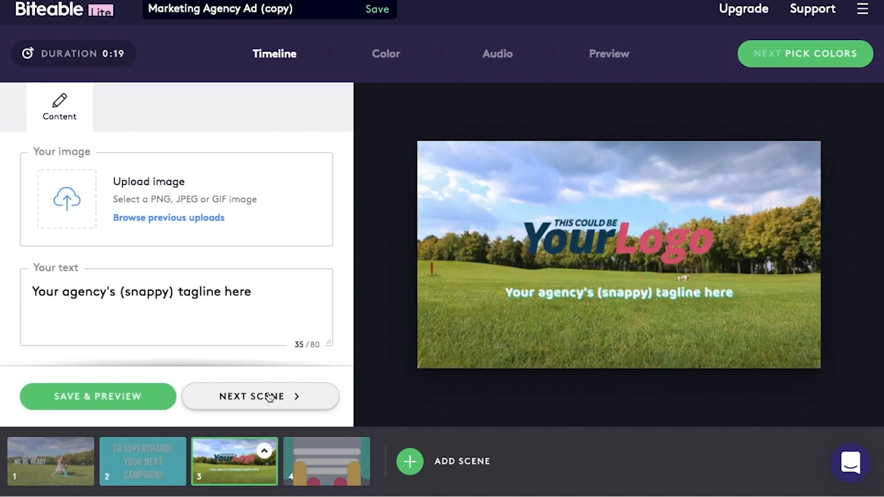
# Keep scene 3's tagline in Bebas Neue, save it, and move to scene 4
pyautogui.click(264, 293)
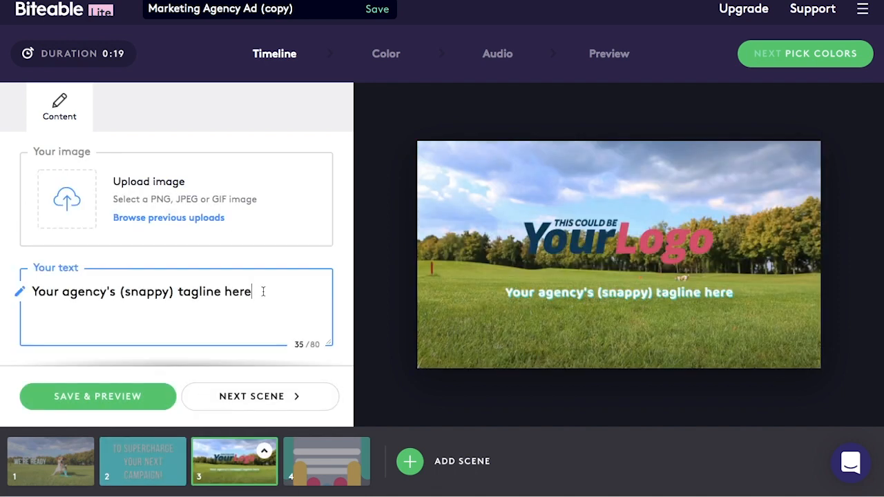
pyautogui.scroll(-3, 262, 292)
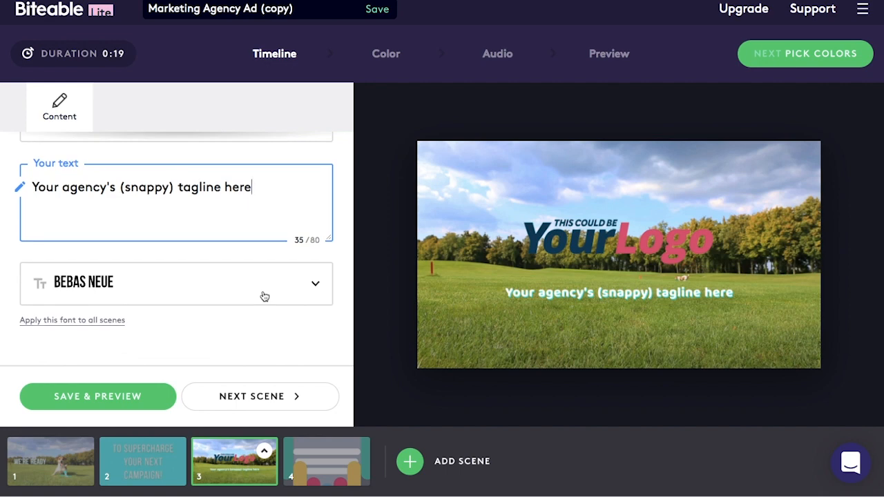
pyautogui.click(264, 297)
pyautogui.click(235, 307)
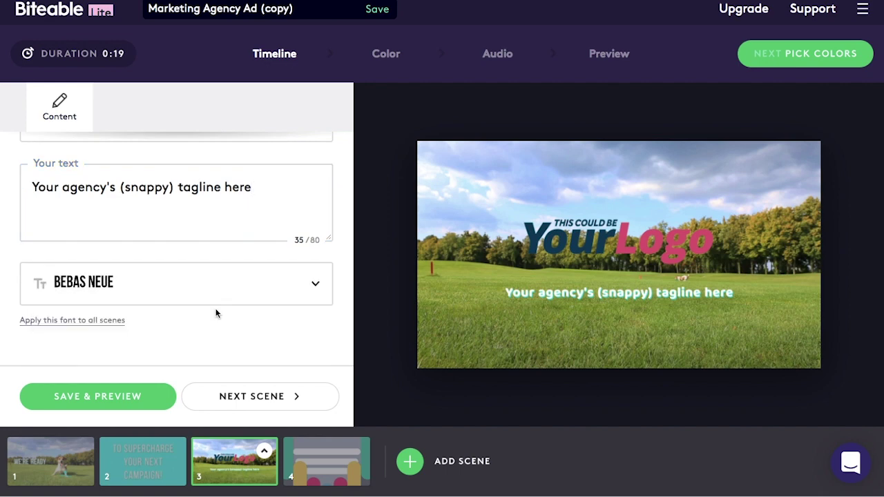
pyautogui.click(154, 399)
pyautogui.click(272, 407)
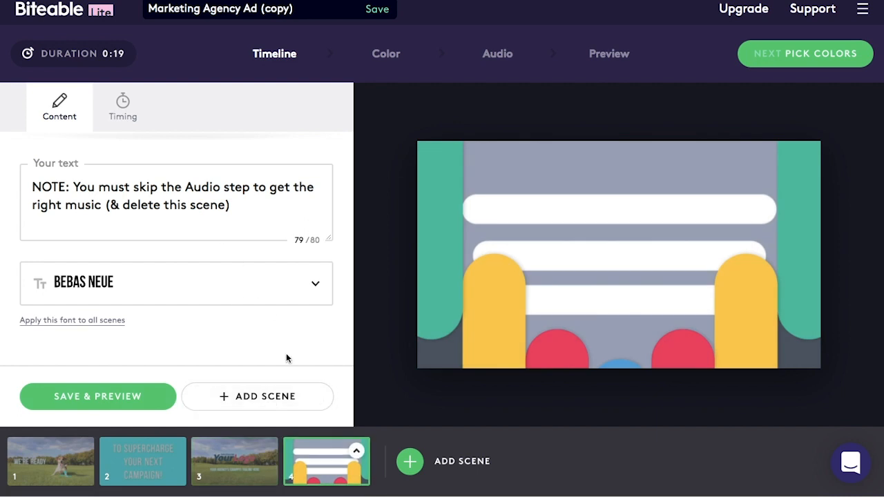
# Delete scene 4 and proceed to the colour palette choices
pyautogui.click(357, 451)
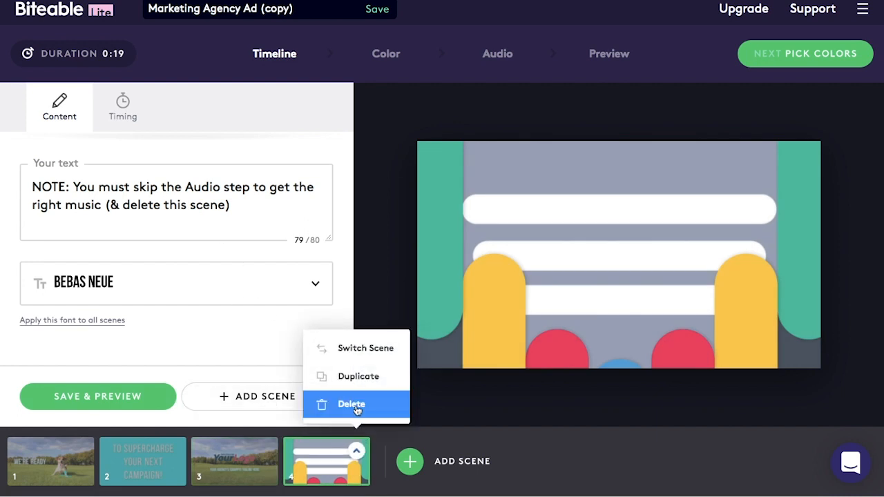
pyautogui.click(357, 409)
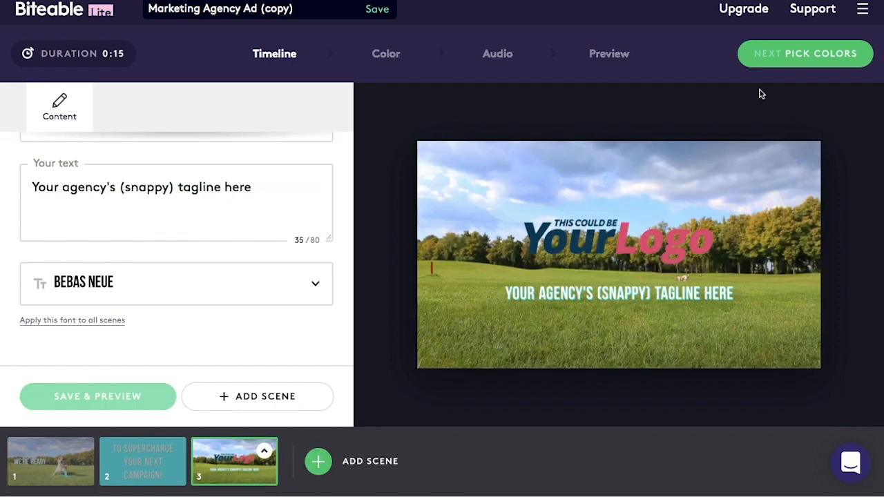
pyautogui.click(778, 67)
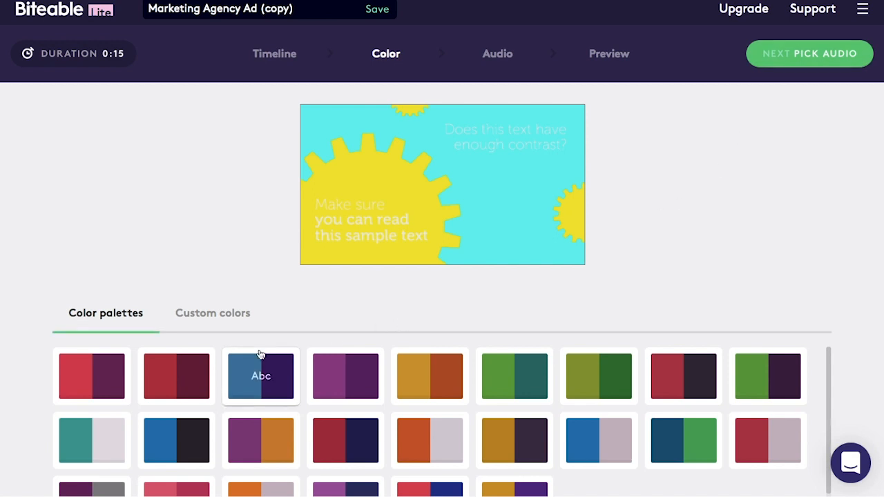
pyautogui.scroll(-1, 261, 377)
# Apply the orange and mauve colour palette to the Biteable video
pyautogui.click(279, 476)
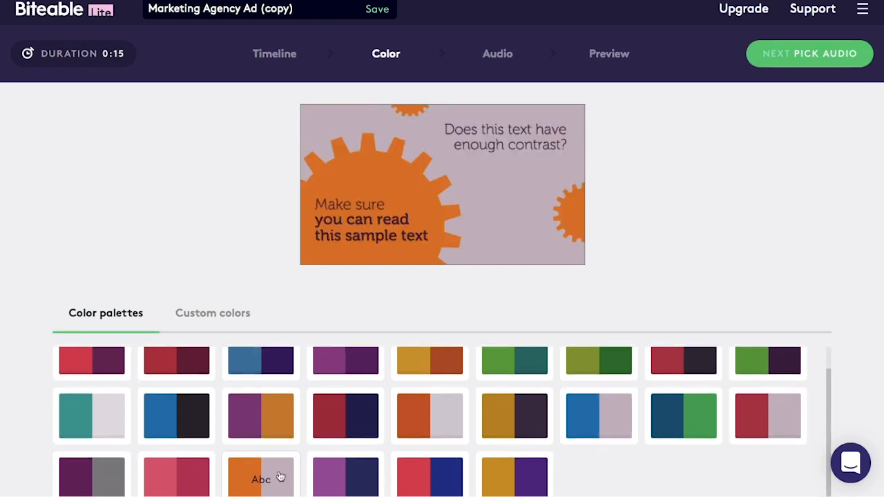
# Choose no background music, glance at the audio upload option and return to the stock track list
pyautogui.click(811, 54)
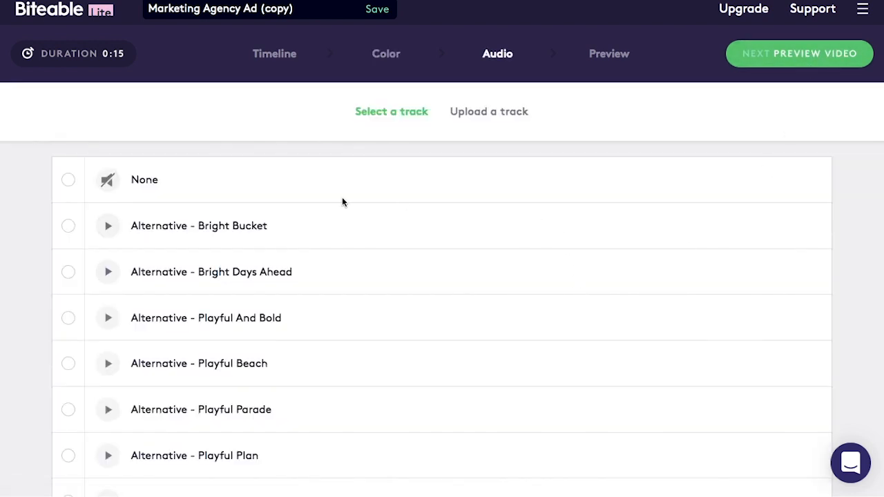
pyautogui.click(71, 182)
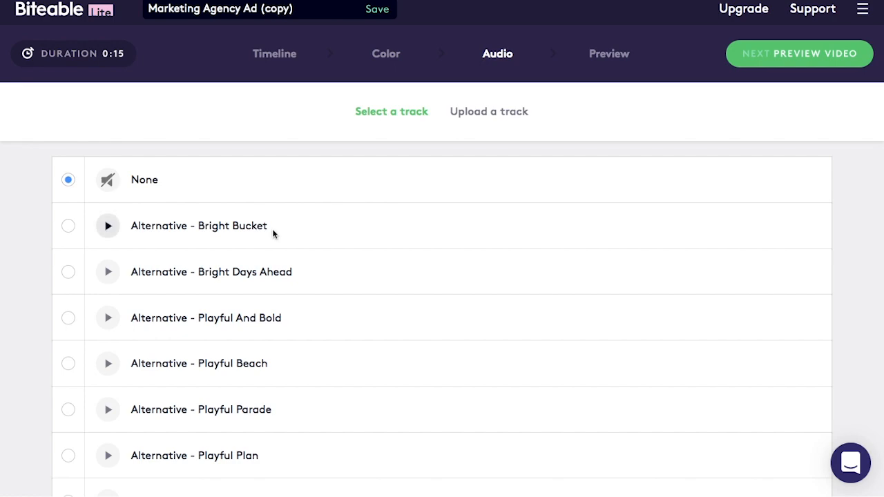
pyautogui.scroll(-5, 272, 228)
pyautogui.scroll(-5, 272, 228)
pyautogui.scroll(-5, 272, 228)
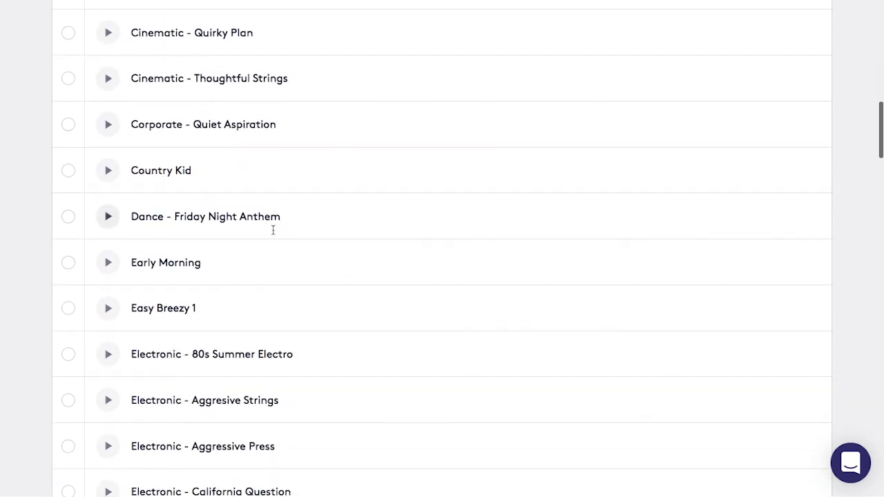
pyautogui.scroll(-4, 272, 229)
pyautogui.scroll(-4, 272, 229)
pyautogui.scroll(-5, 273, 237)
pyautogui.scroll(-4, 272, 237)
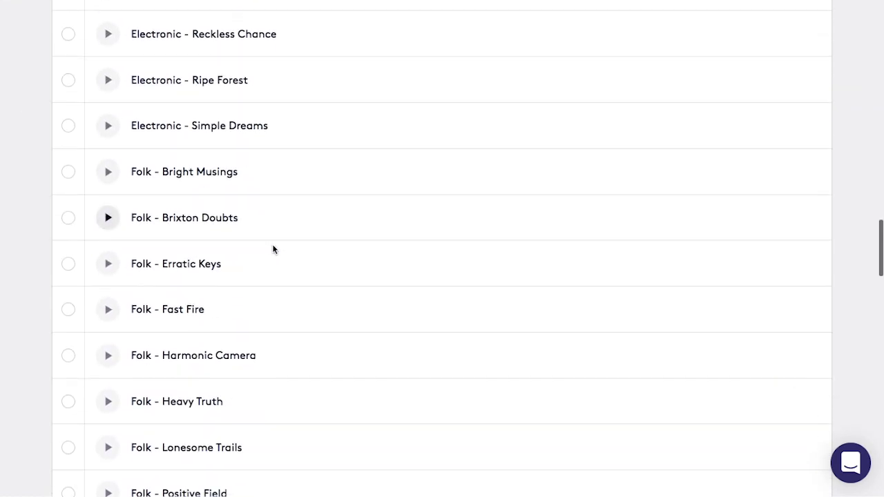
pyautogui.scroll(-3, 273, 237)
pyautogui.scroll(-3, 273, 238)
pyautogui.scroll(4, 272, 249)
pyautogui.scroll(5, 272, 249)
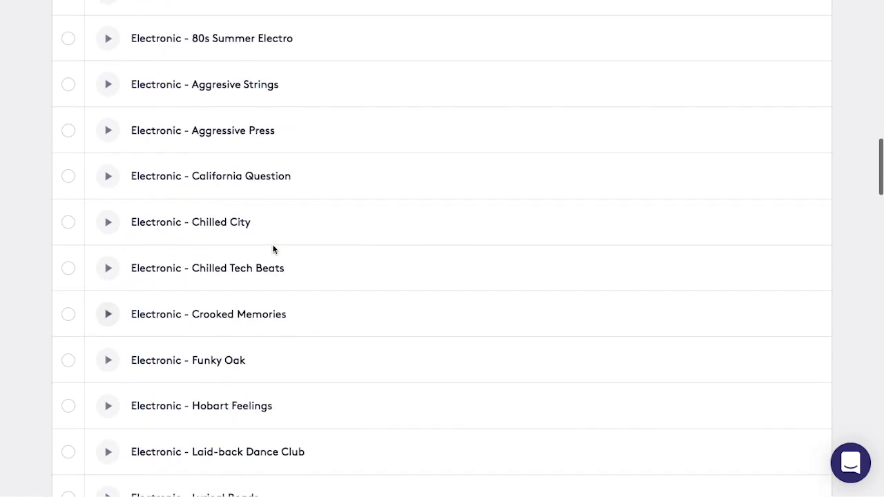
pyautogui.scroll(4, 272, 249)
pyautogui.scroll(3, 272, 249)
pyautogui.scroll(4, 273, 249)
pyautogui.scroll(4, 273, 249)
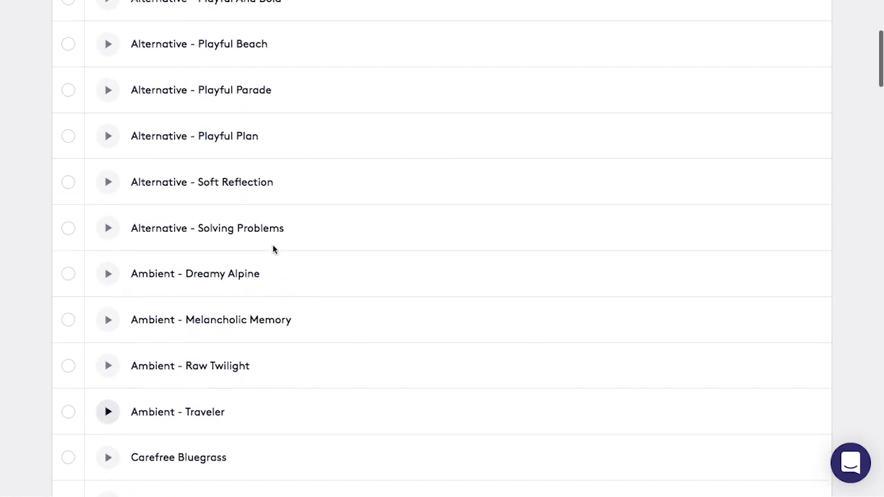
pyautogui.scroll(4, 273, 249)
pyautogui.scroll(3, 272, 249)
pyautogui.scroll(3, 273, 249)
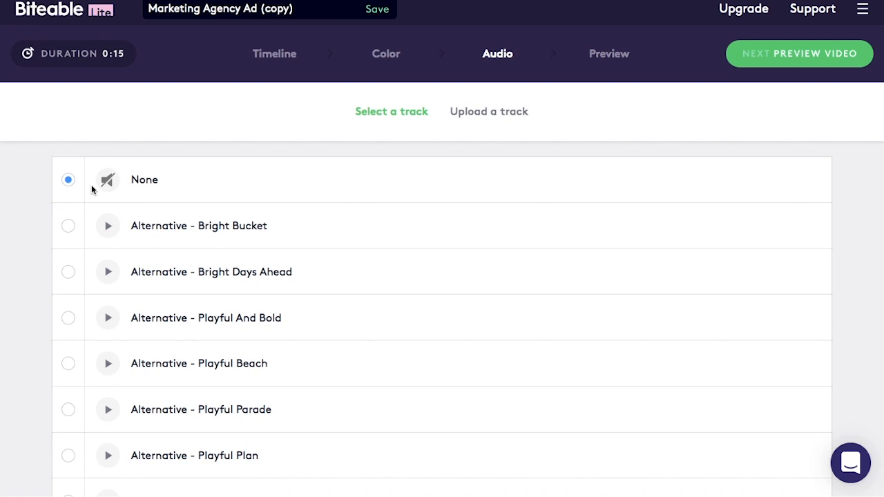
pyautogui.click(483, 109)
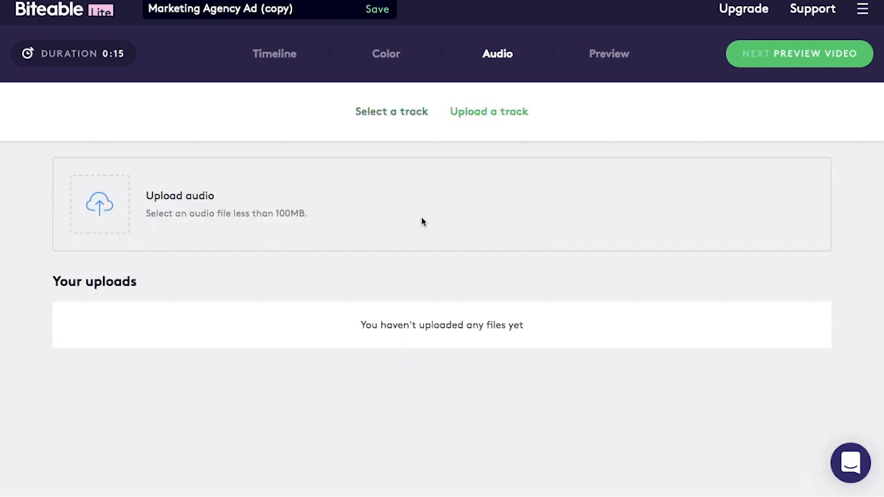
pyautogui.moveTo(145, 216); pyautogui.dragTo(322, 220)
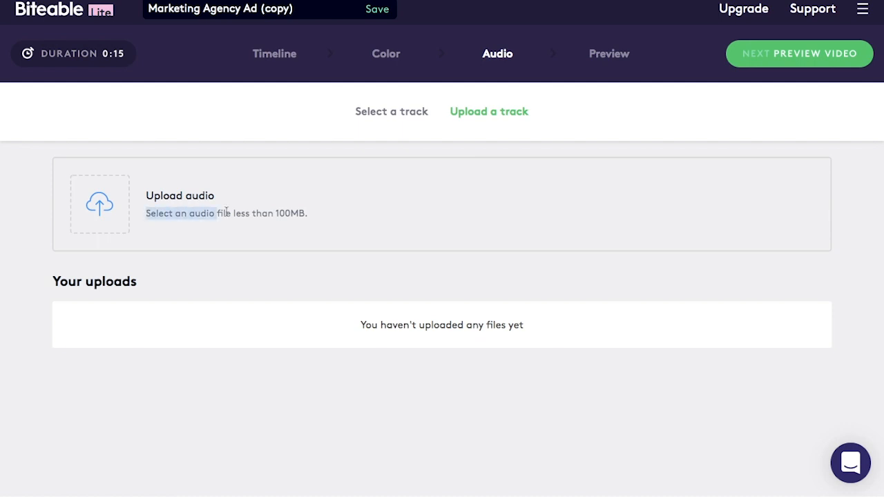
pyautogui.click(397, 112)
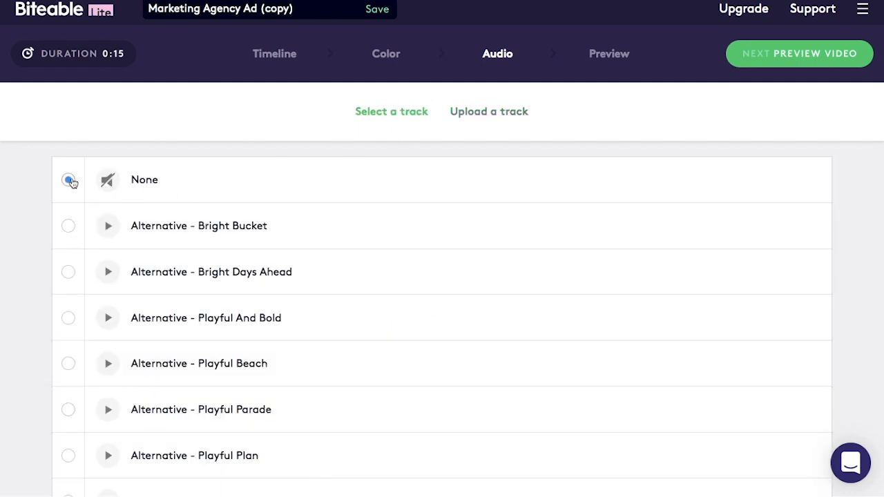
# Build the Biteable video preview and play it back
pyautogui.click(803, 59)
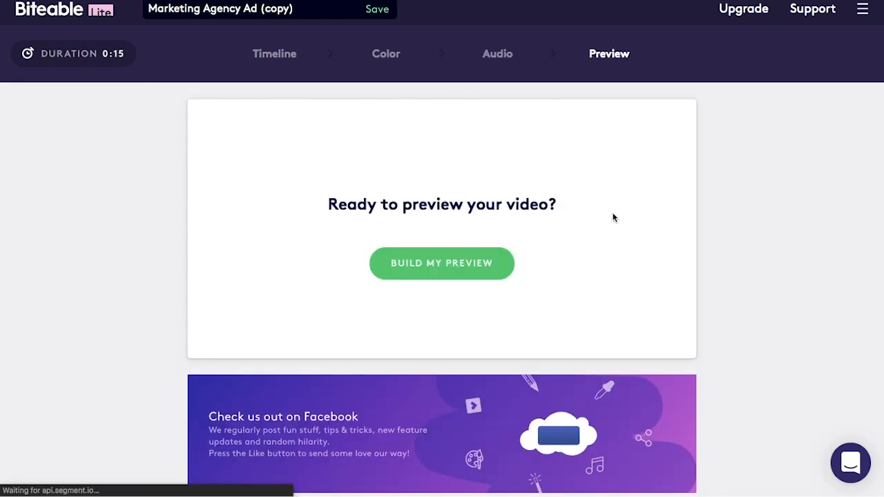
pyautogui.click(454, 266)
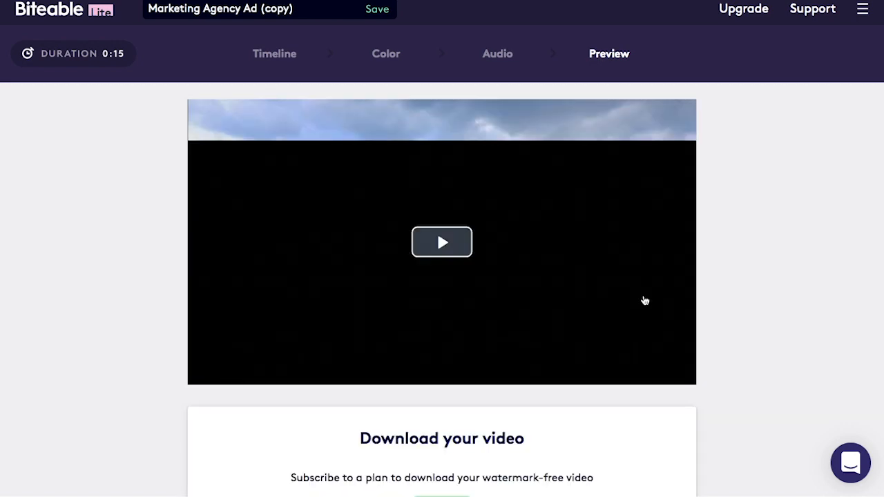
pyautogui.click(645, 300)
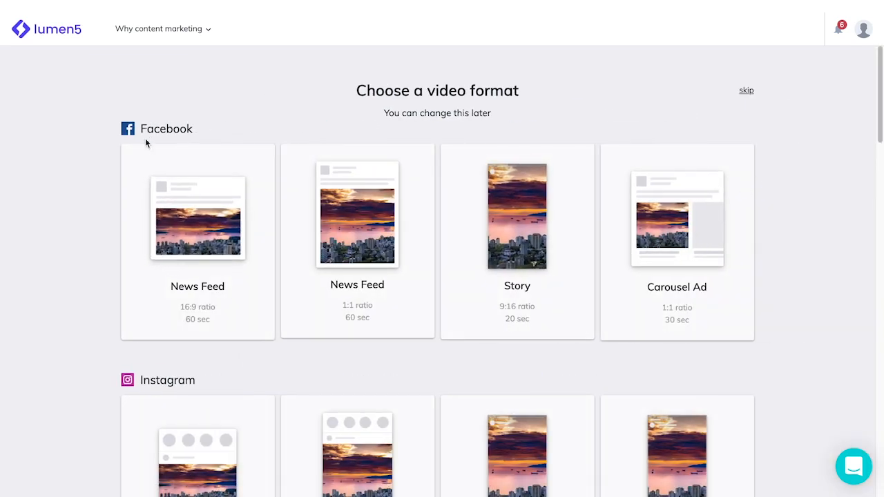
pyautogui.scroll(-2, 187, 386)
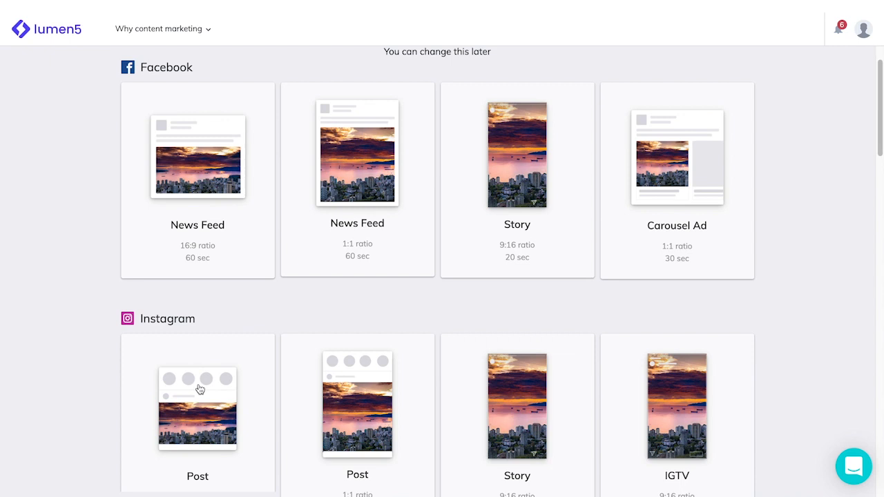
pyautogui.scroll(-1, 187, 386)
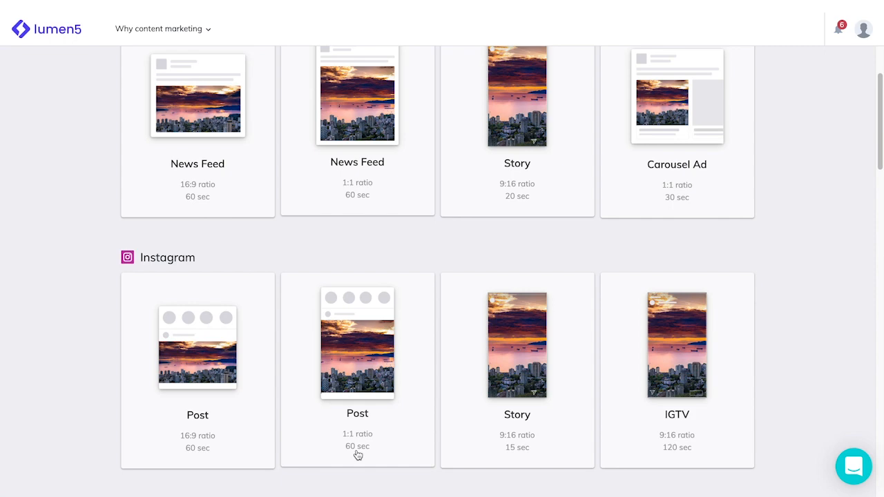
pyautogui.scroll(-2, 357, 454)
pyautogui.scroll(-1, 357, 454)
pyautogui.scroll(-3, 398, 443)
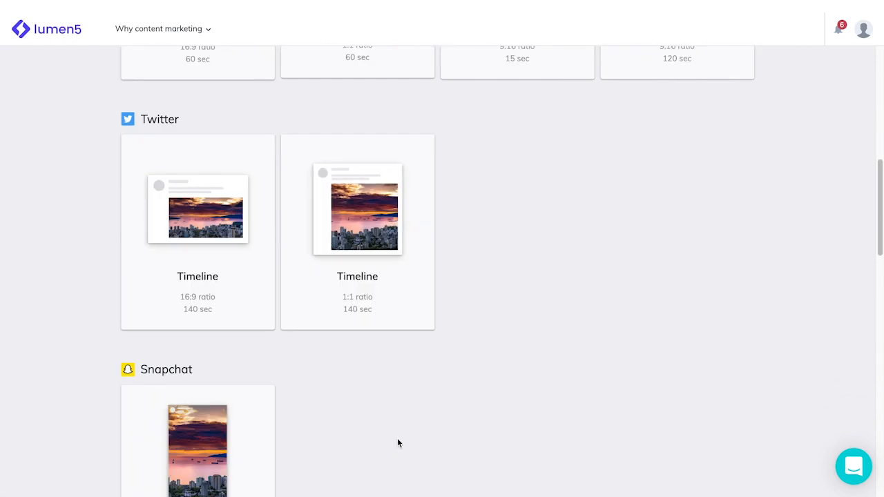
pyautogui.scroll(-2, 397, 443)
pyautogui.scroll(-2, 396, 443)
pyautogui.scroll(-2, 396, 444)
pyautogui.scroll(-3, 396, 444)
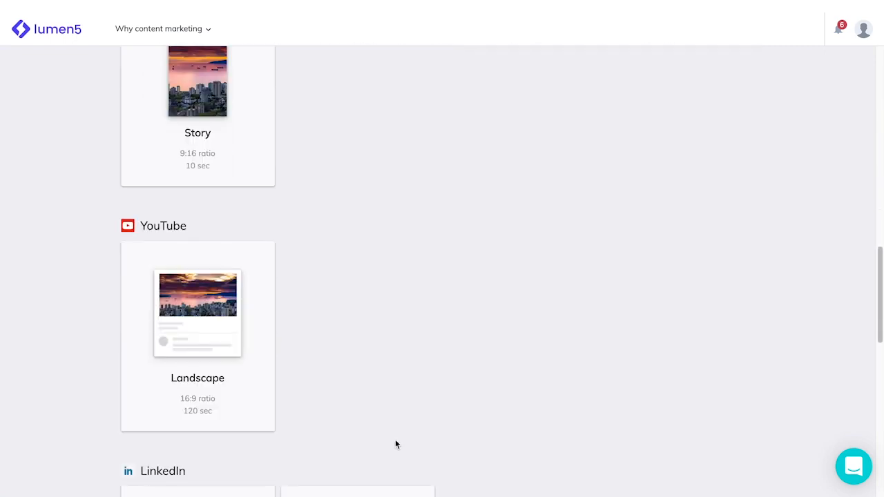
pyautogui.scroll(-1, 395, 439)
pyautogui.scroll(4, 535, 425)
pyautogui.scroll(4, 552, 414)
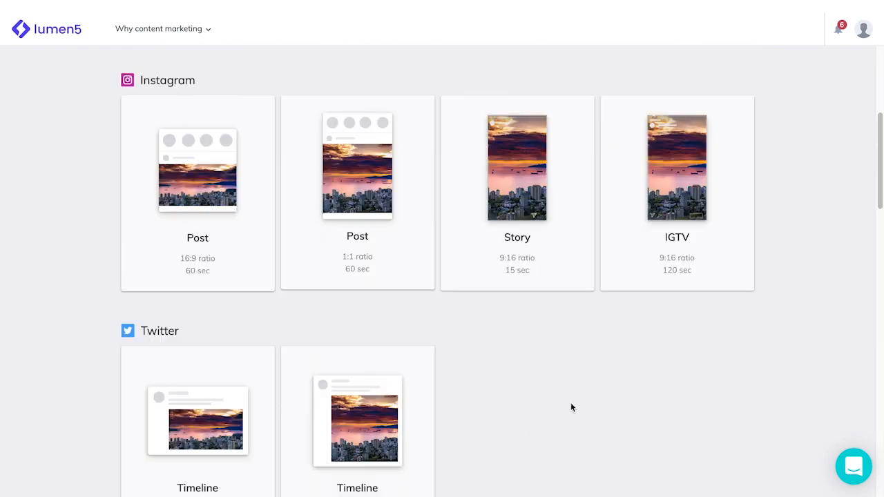
pyautogui.scroll(3, 571, 407)
pyautogui.scroll(2, 572, 401)
pyautogui.scroll(2, 573, 399)
pyautogui.scroll(-1, 576, 398)
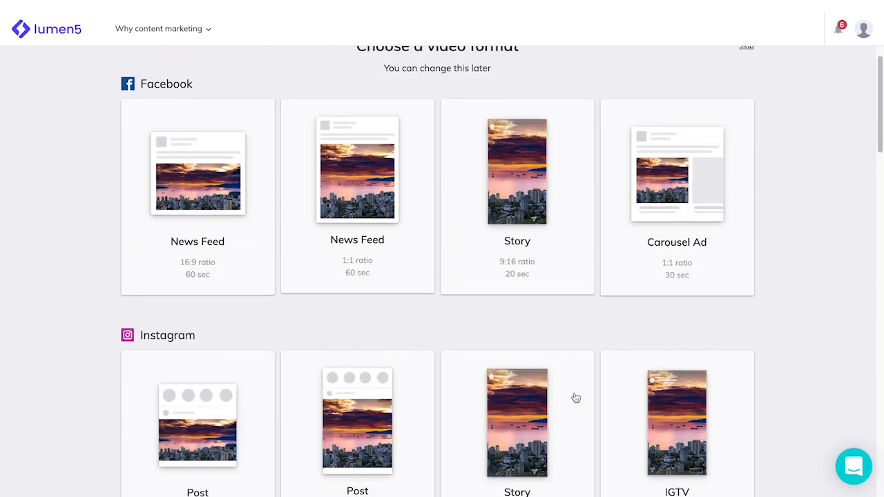
pyautogui.scroll(-2, 576, 398)
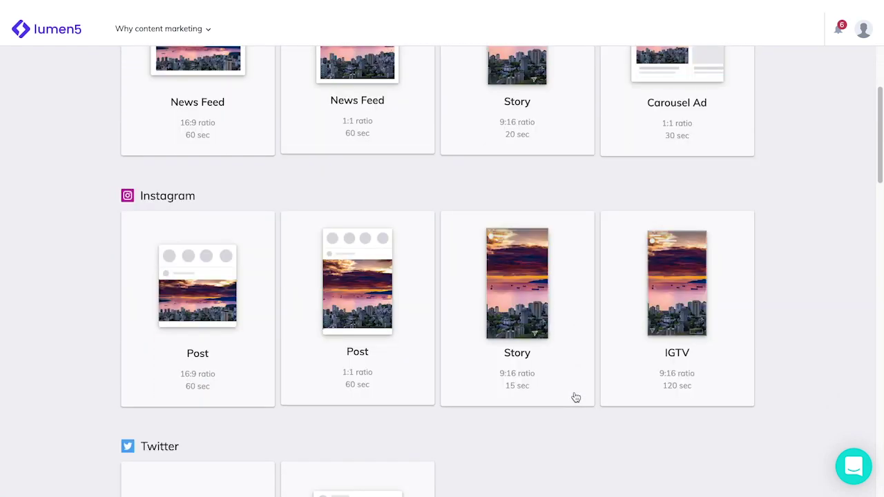
# Create a vertical Instagram Story video using the POP STYLE theme from the 2019 themes
pyautogui.click(532, 292)
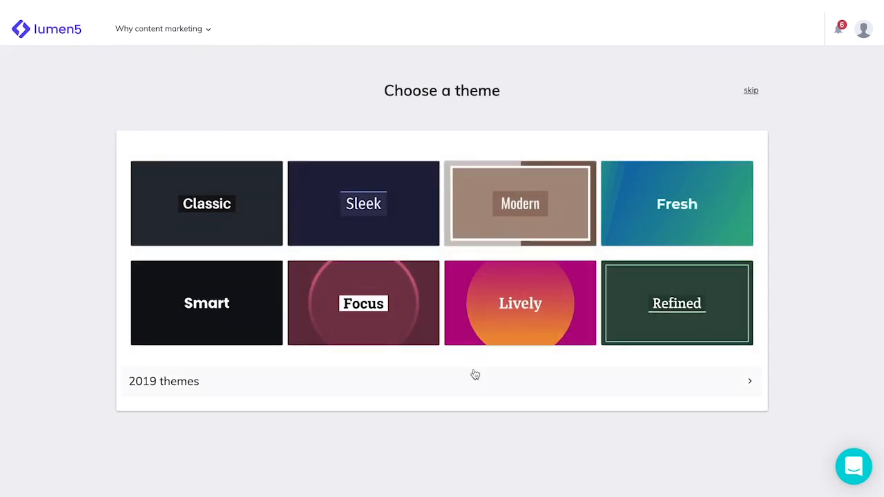
pyautogui.click(719, 382)
pyautogui.scroll(-3, 831, 335)
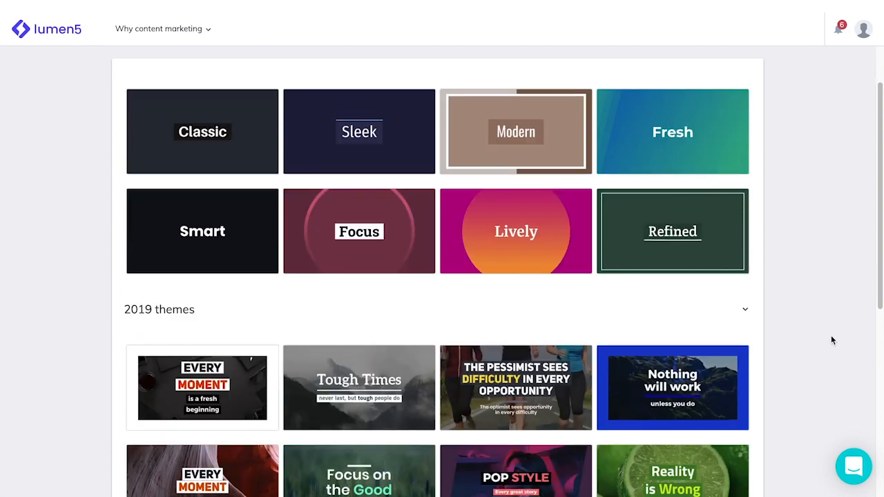
pyautogui.scroll(-2, 830, 335)
pyautogui.scroll(-2, 831, 334)
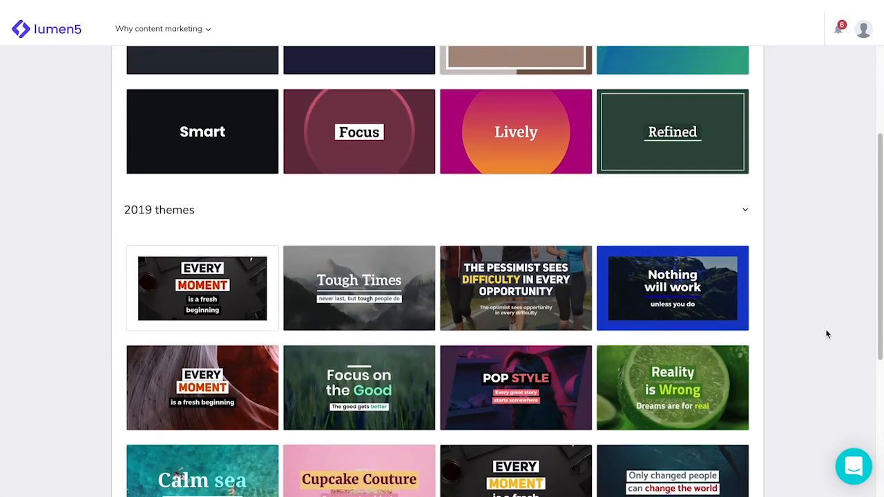
pyautogui.scroll(-1, 825, 328)
pyautogui.scroll(-2, 824, 329)
pyautogui.scroll(-1, 824, 329)
pyautogui.scroll(-2, 824, 329)
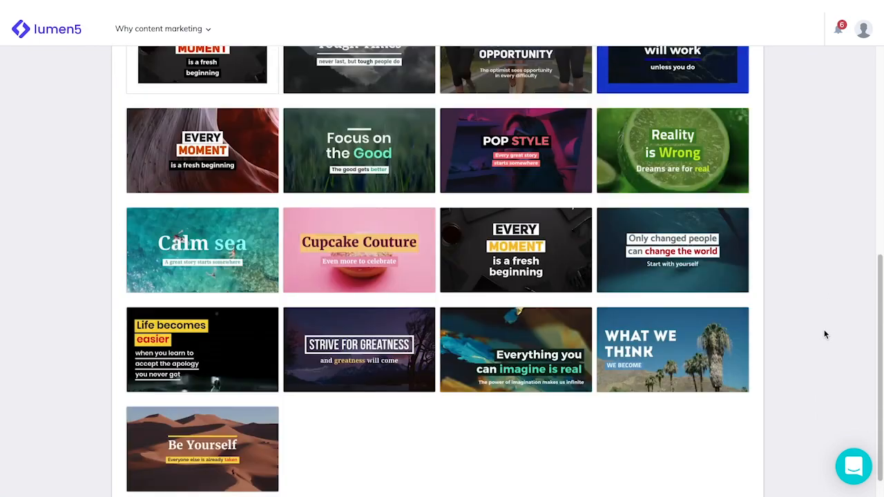
pyautogui.click(529, 178)
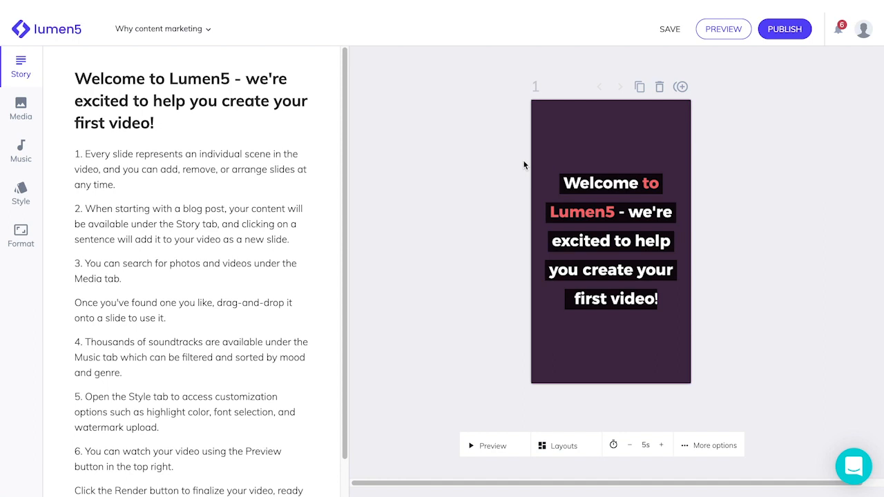
pyautogui.moveTo(610, 240)
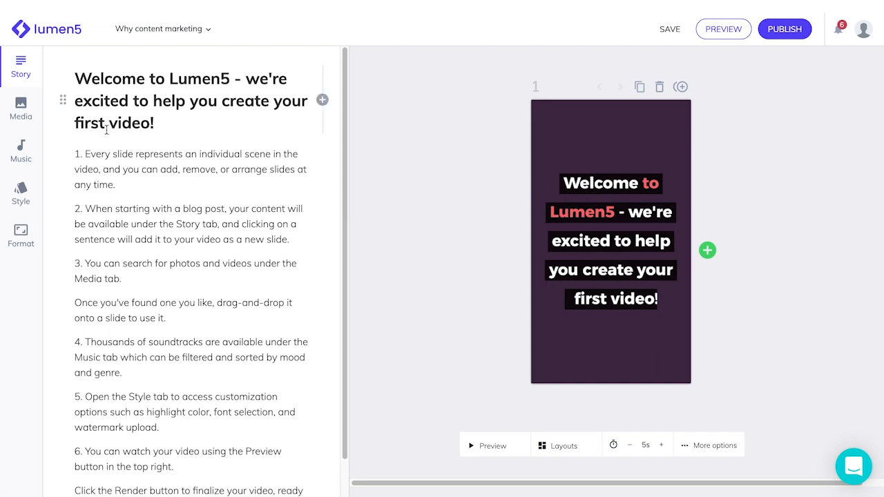
# Search stock media for 'sale' then 'purchasing' and use the shop checkout clip on slide 1
pyautogui.click(21, 109)
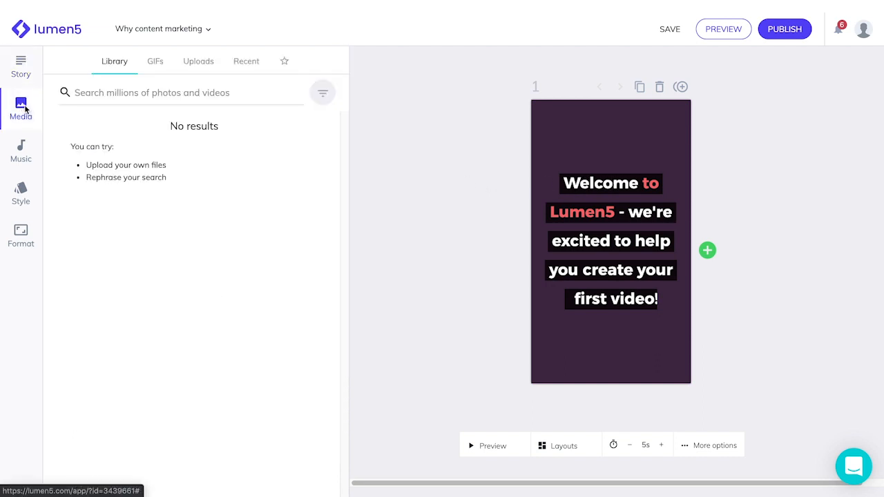
pyautogui.click(129, 95)
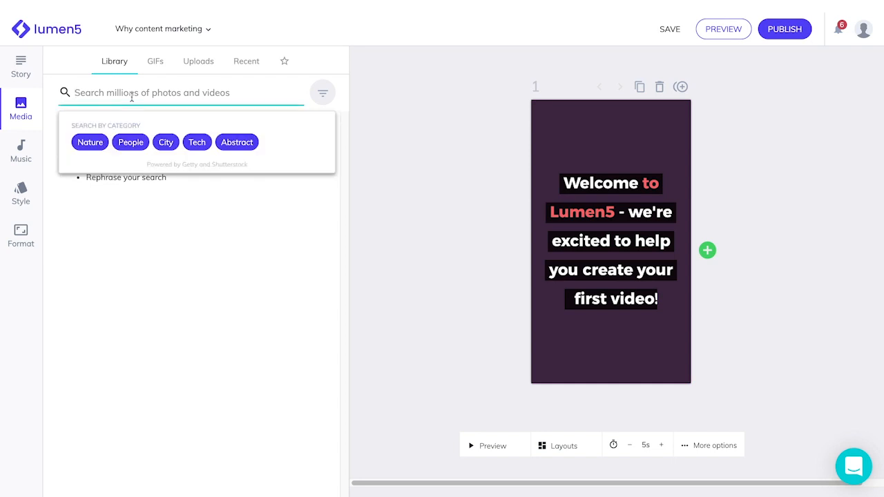
pyautogui.write('sale')
pyautogui.press('Return')
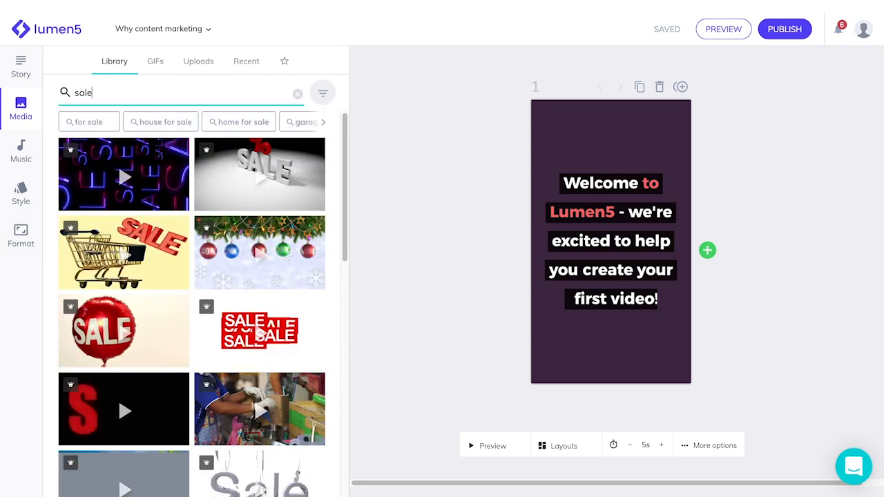
pyautogui.write('purchasing')
pyautogui.press('Return')
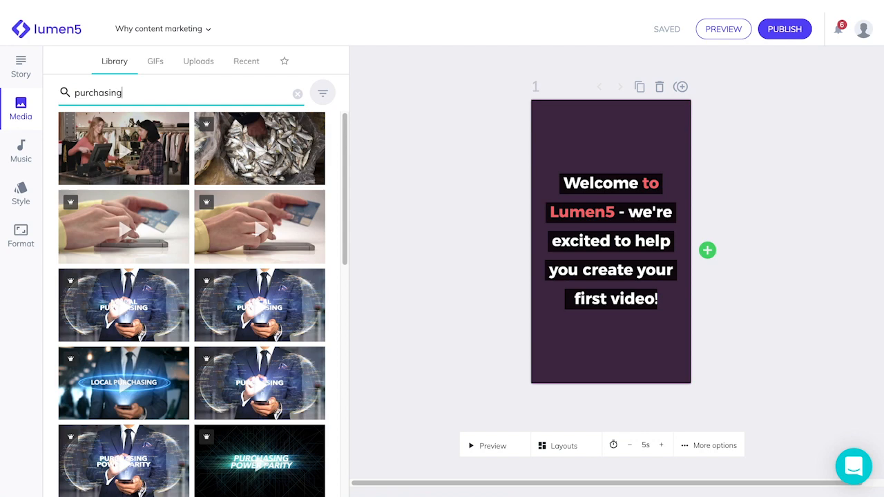
pyautogui.click(156, 144)
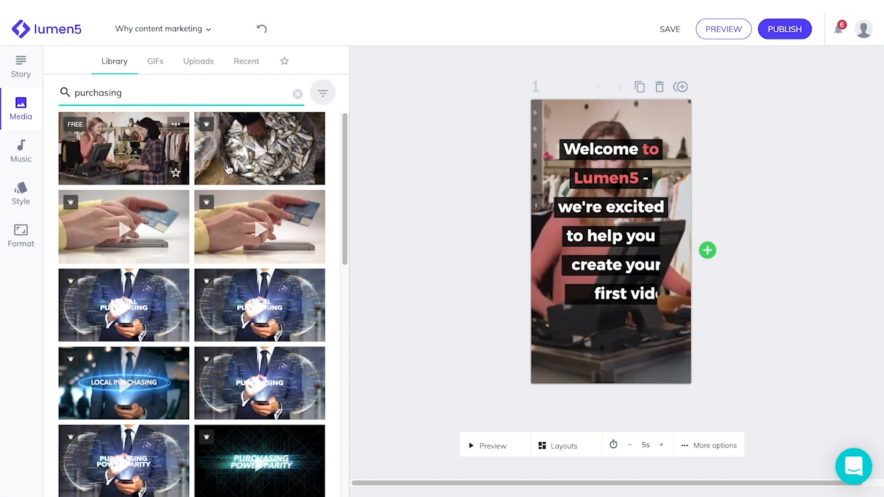
# Replace the welcome heading with 'We are having a sale!' and enlarge it
pyautogui.click(625, 149)
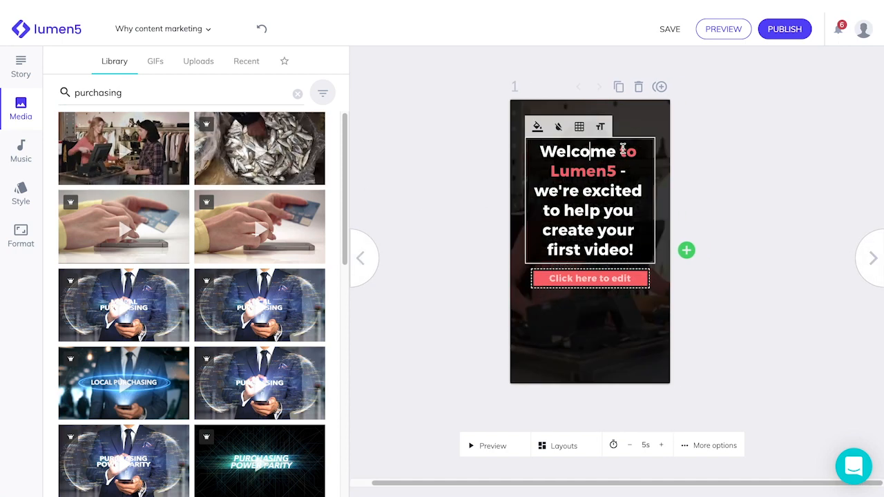
pyautogui.moveTo(538, 147); pyautogui.dragTo(631, 248)
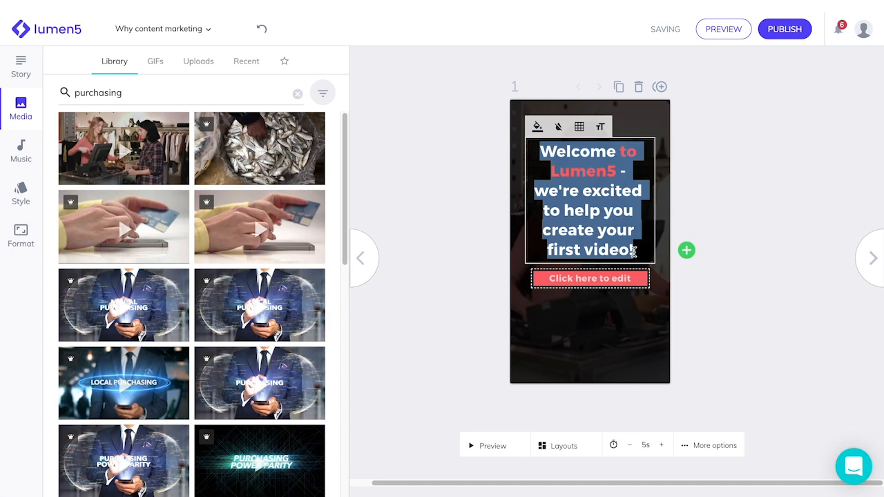
pyautogui.write('We are having a')
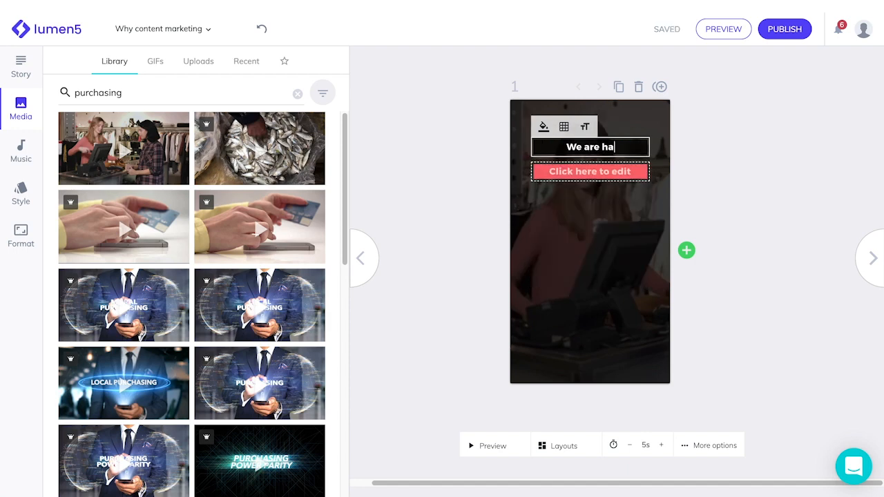
pyautogui.write(' sale')
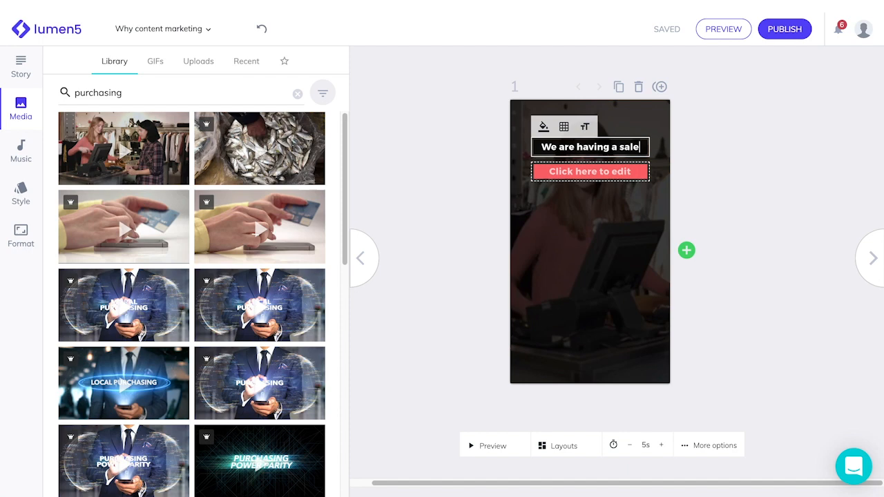
pyautogui.write('!')
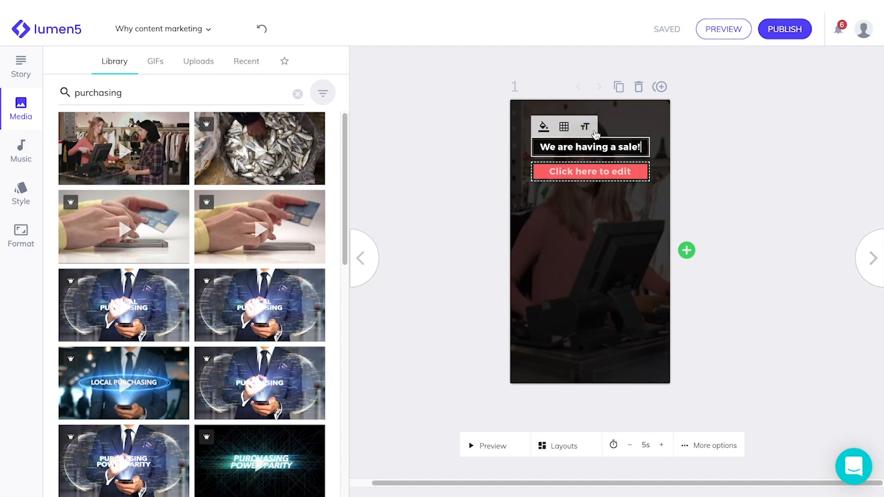
pyautogui.click(584, 126)
pyautogui.moveTo(588, 147); pyautogui.dragTo(603, 147)
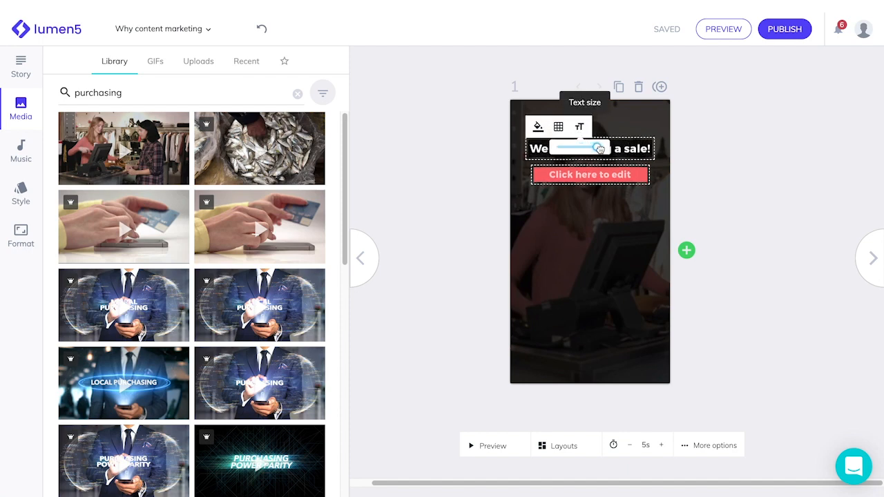
pyautogui.click(612, 143)
pyautogui.click(592, 189)
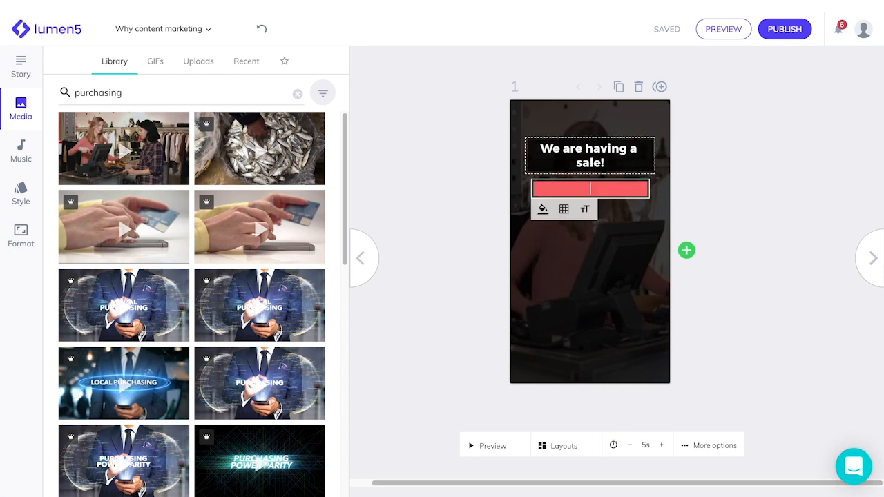
# Position the heading at the lower left of the slide and dismiss the keyword highlighting tip
pyautogui.click(606, 160)
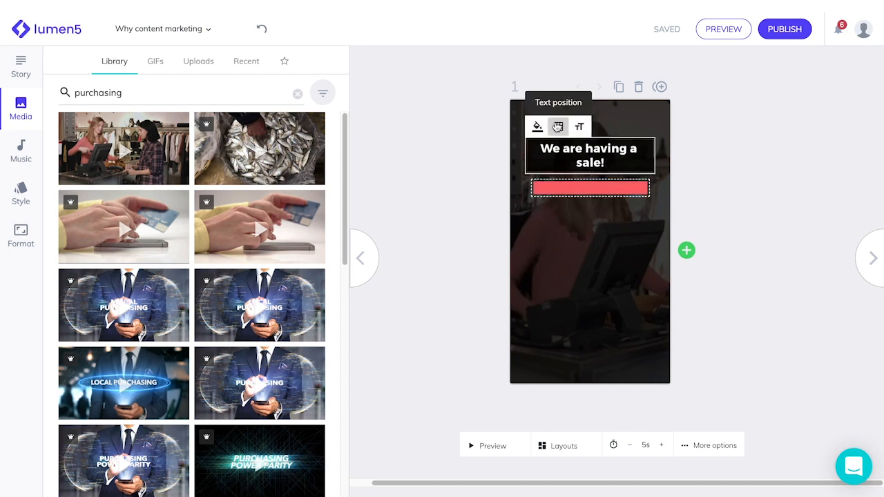
pyautogui.click(558, 126)
pyautogui.click(560, 167)
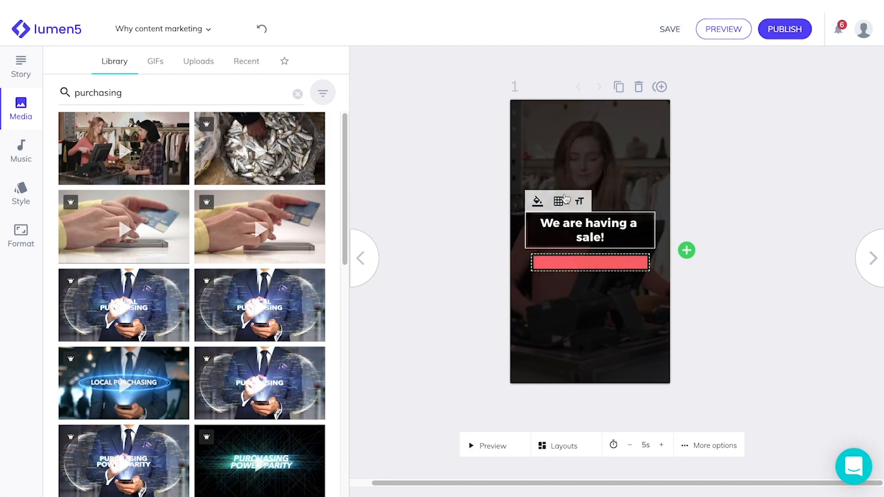
pyautogui.click(558, 201)
pyautogui.click(541, 253)
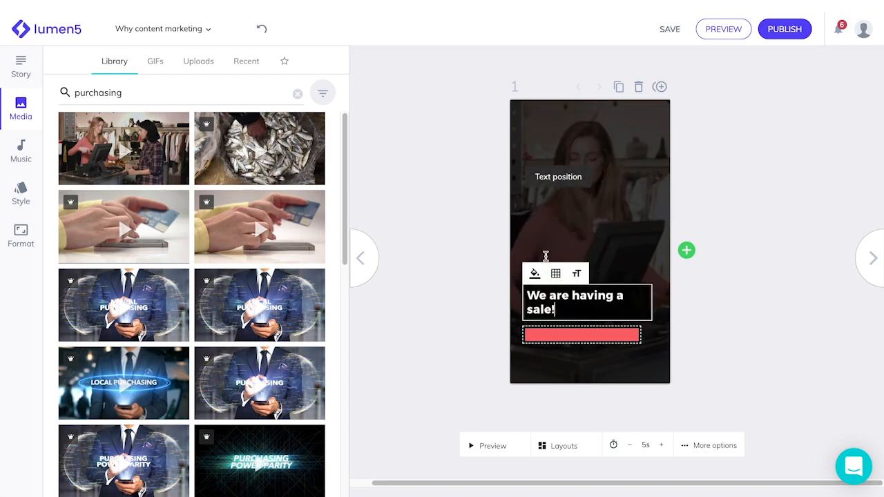
pyautogui.click(555, 274)
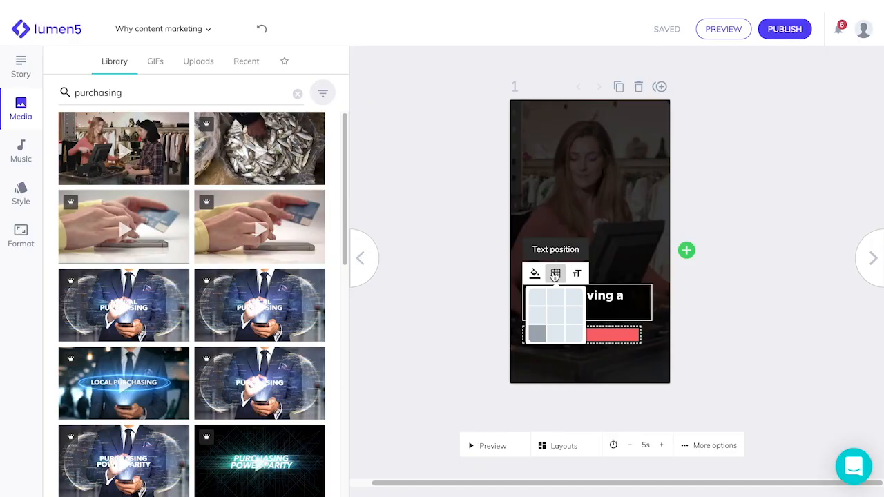
pyautogui.click(535, 274)
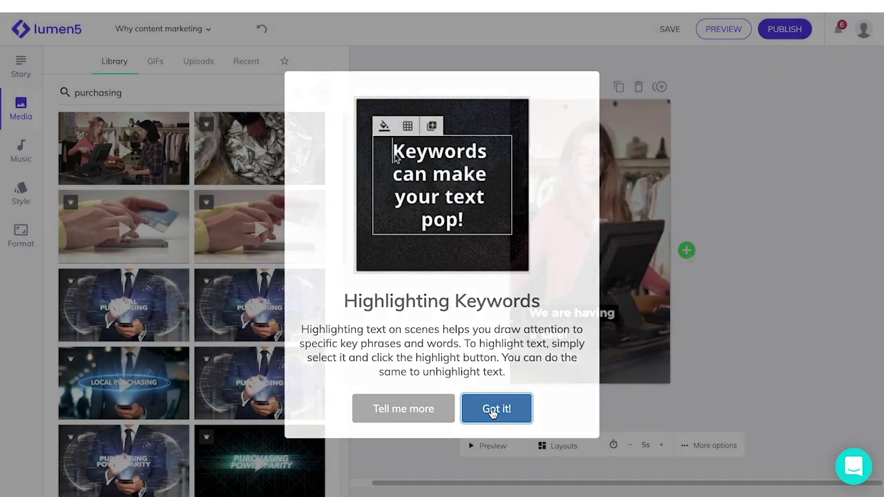
pyautogui.click(487, 408)
# Preview the slide, then apply the Call to Action layout with its swipe-up prompt
pyautogui.click(475, 448)
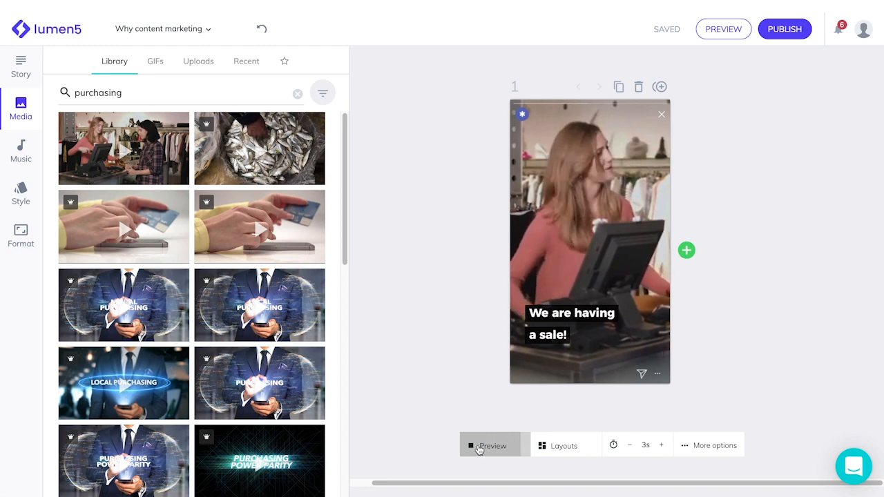
pyautogui.click(552, 446)
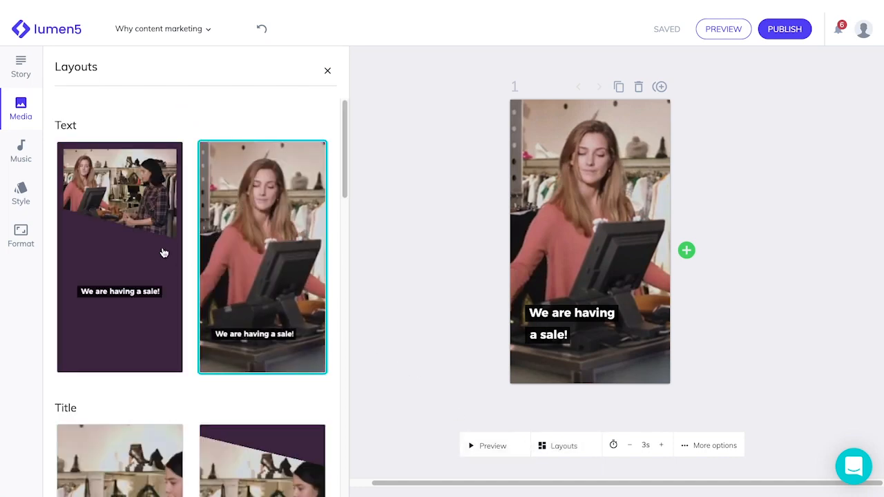
pyautogui.moveTo(119, 257)
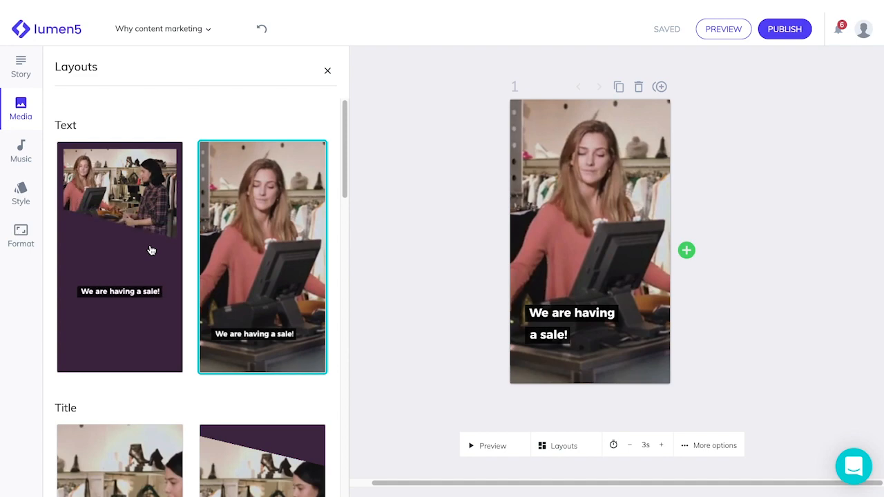
pyautogui.scroll(-1, 152, 246)
pyautogui.scroll(-3, 152, 251)
pyautogui.scroll(-2, 151, 251)
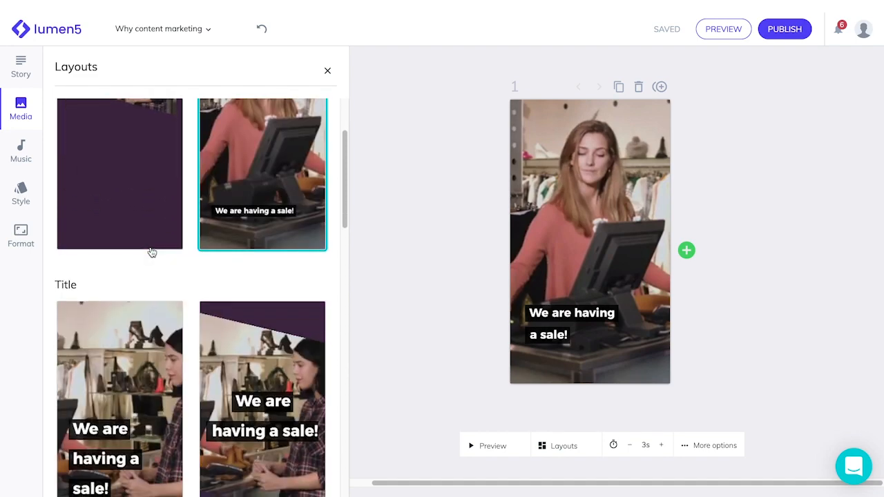
pyautogui.scroll(-3, 152, 251)
pyautogui.scroll(-2, 188, 260)
pyautogui.scroll(-2, 189, 259)
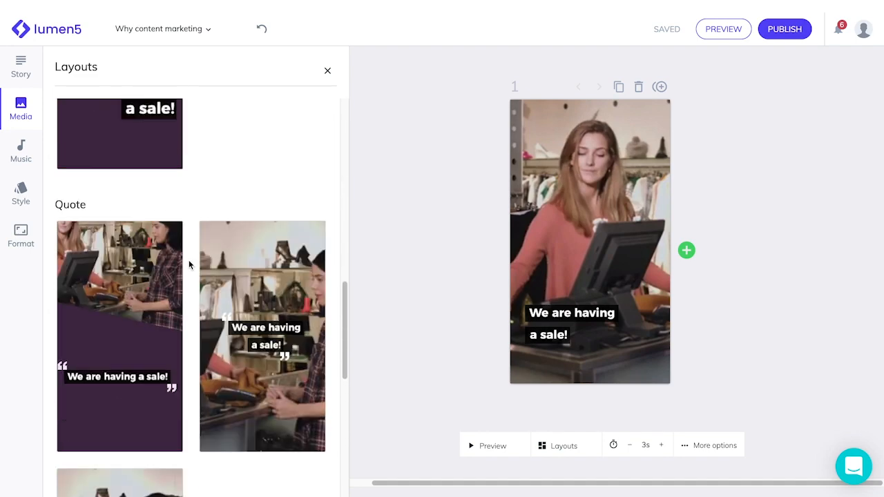
pyautogui.scroll(-2, 190, 259)
pyautogui.scroll(-3, 190, 259)
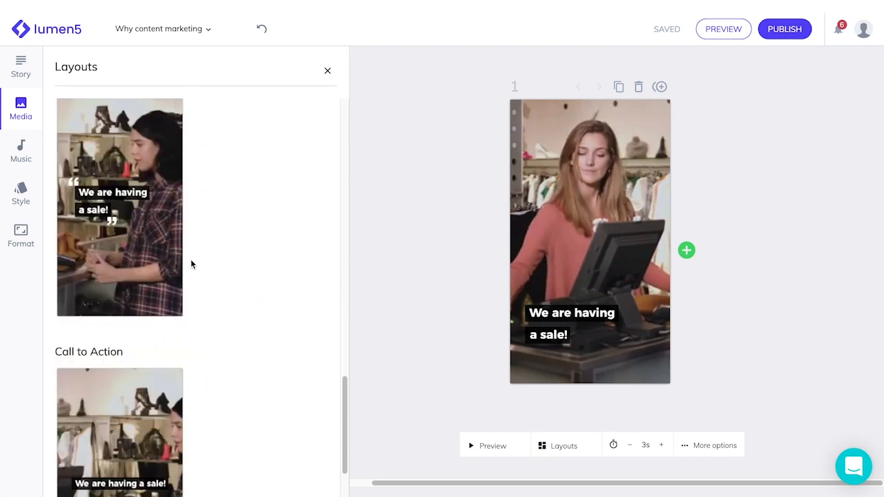
pyautogui.scroll(-1, 190, 259)
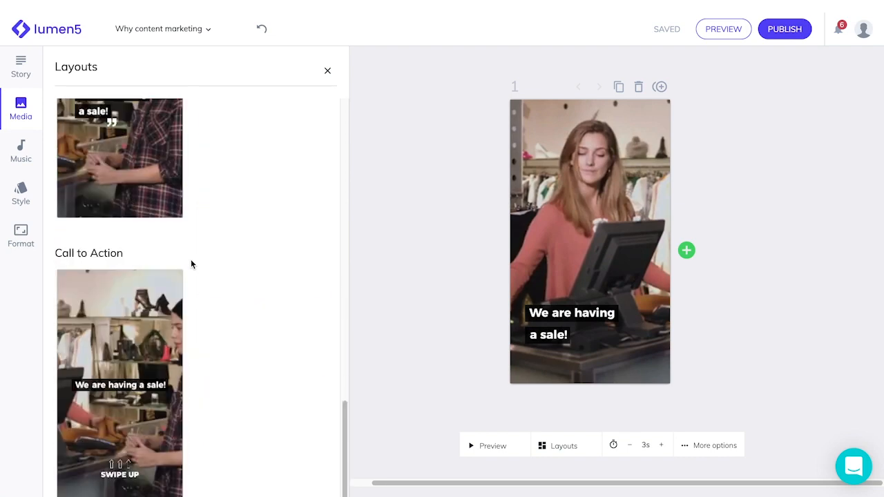
pyautogui.scroll(-1, 190, 259)
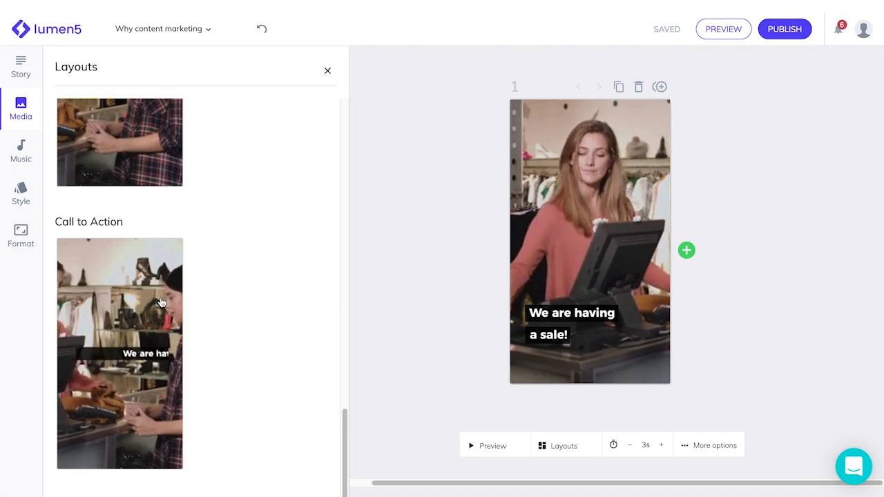
pyautogui.moveTo(120, 354)
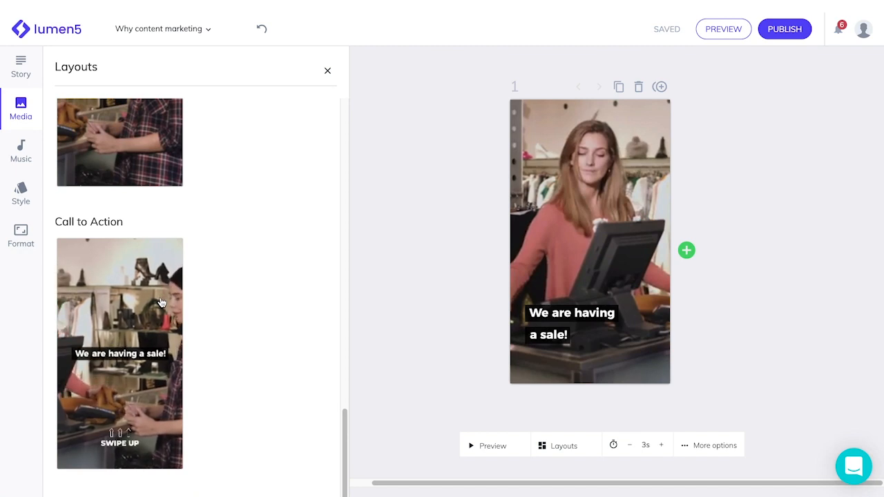
pyautogui.click(161, 301)
pyautogui.moveTo(590, 276)
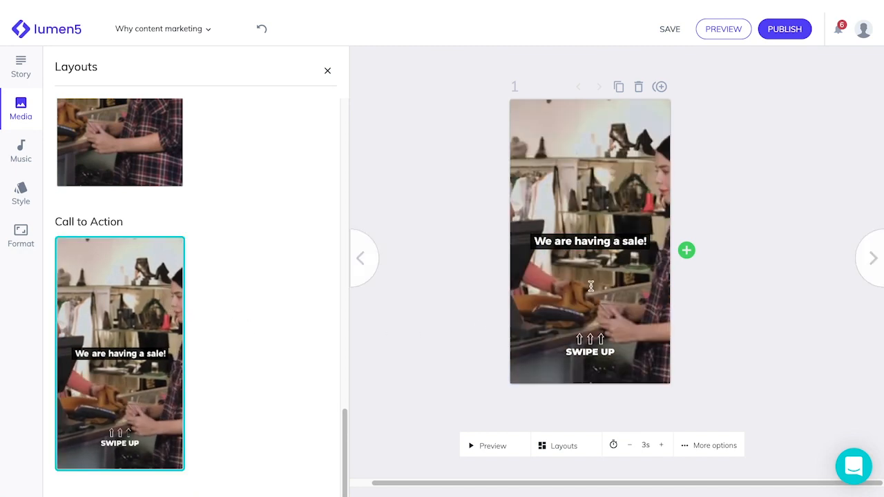
# Add a YOUR COMPANY NAME subtitle, lengthen the slide to 5 seconds and browse music tracks
pyautogui.click(632, 243)
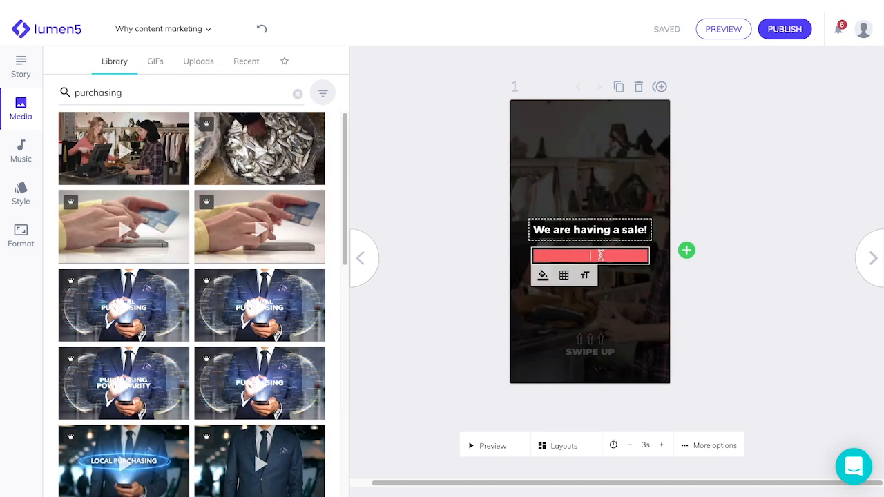
pyautogui.write('YOUR')
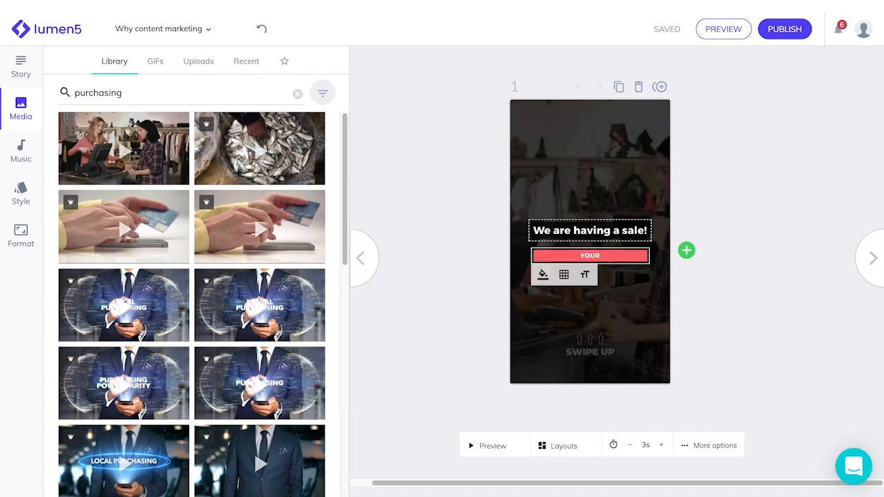
pyautogui.write(' COMPANY NAME')
pyautogui.click(699, 272)
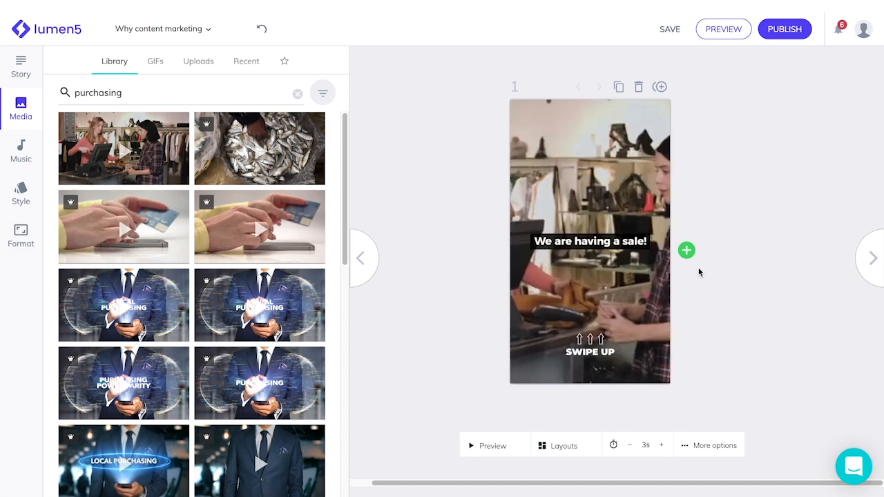
pyautogui.click(663, 445)
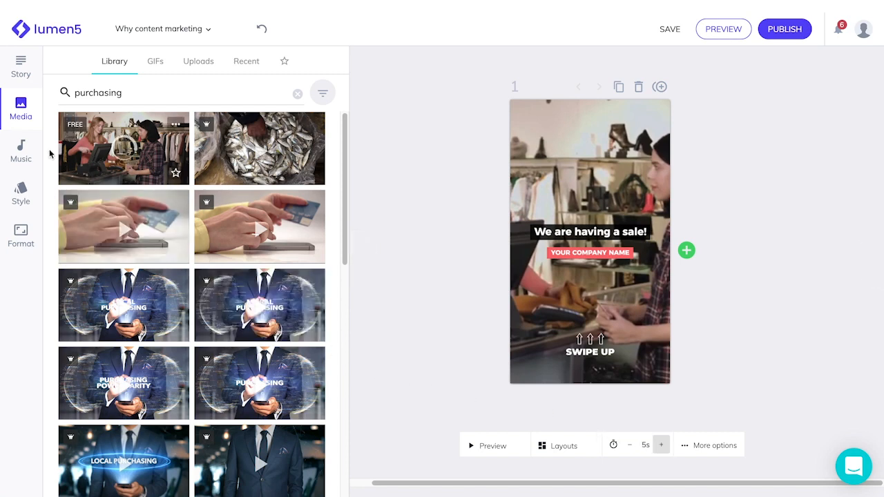
pyautogui.click(20, 150)
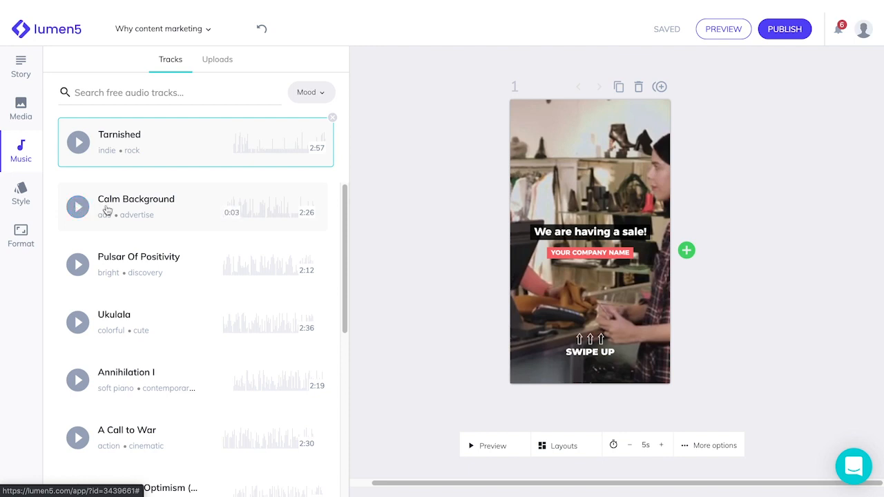
# Filter tracks to Happy, preview Middle and Benz Truck, and choose Benz Truck as the music
pyautogui.click(306, 92)
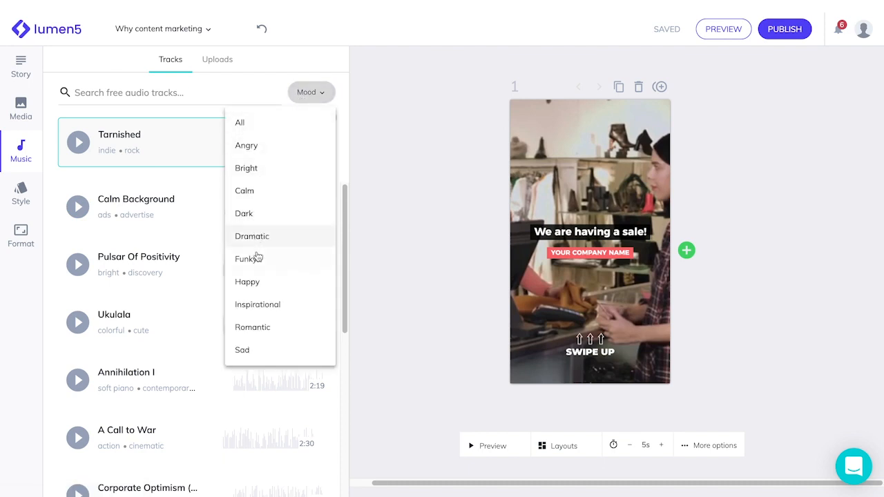
pyautogui.click(254, 284)
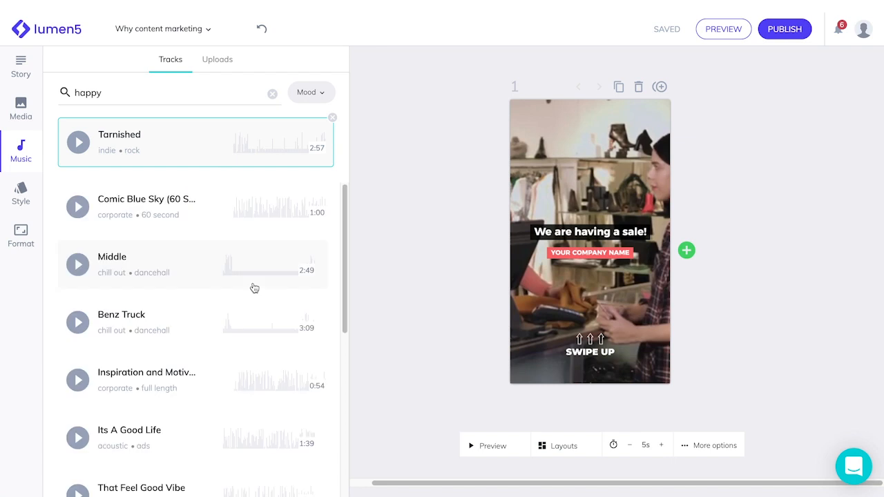
pyautogui.click(78, 264)
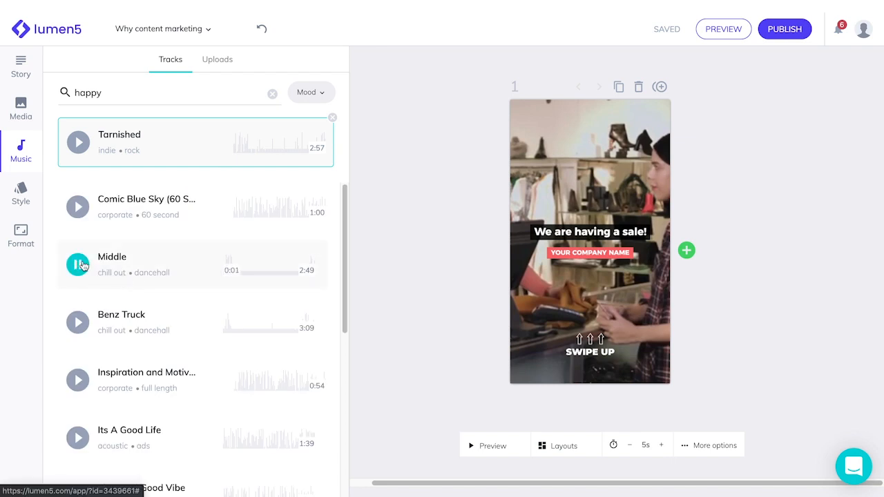
pyautogui.click(78, 323)
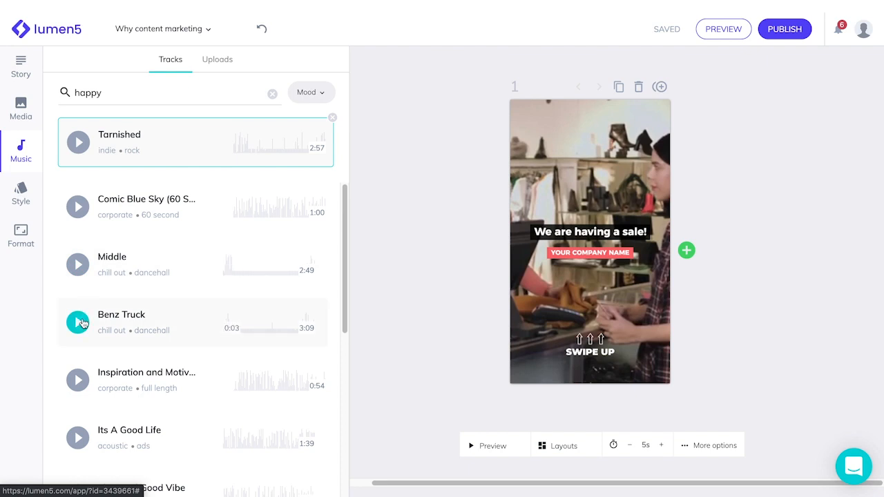
pyautogui.click(124, 315)
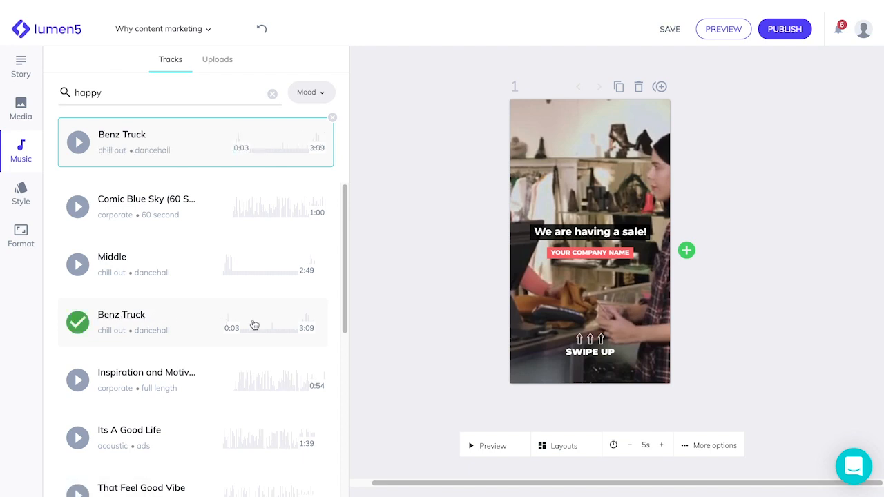
# Try a couple of colour themes in the style settings and apply the blue theme
pyautogui.click(21, 194)
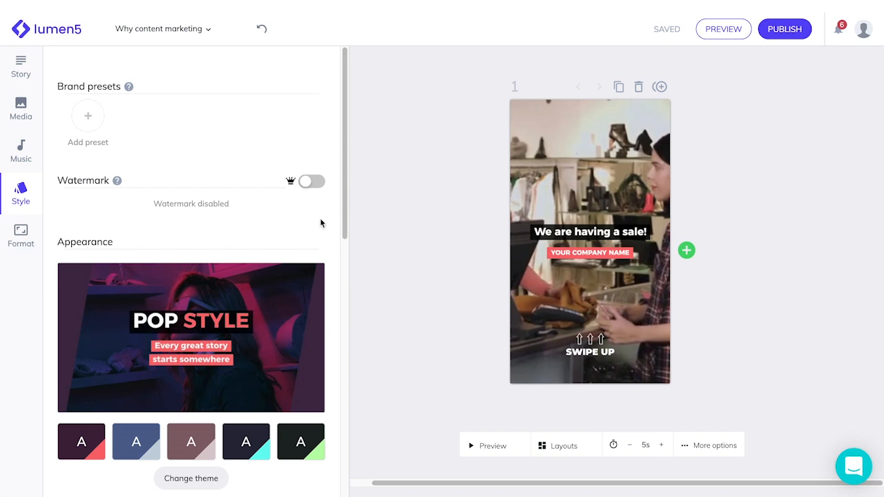
pyautogui.scroll(-3, 321, 224)
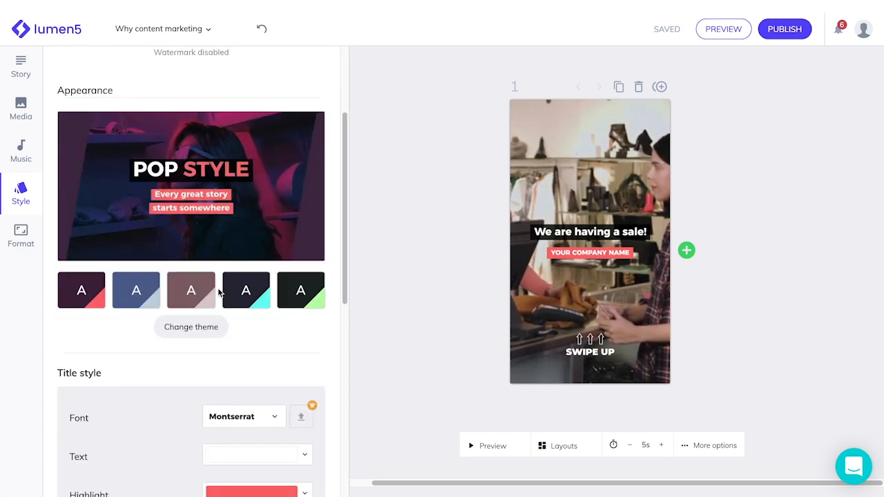
pyautogui.click(203, 295)
pyautogui.click(247, 291)
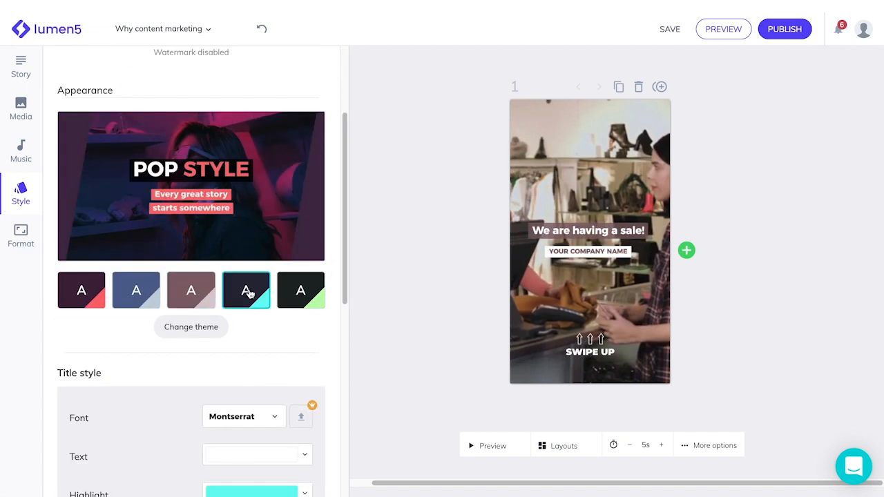
pyautogui.click(138, 297)
pyautogui.scroll(-3, 145, 300)
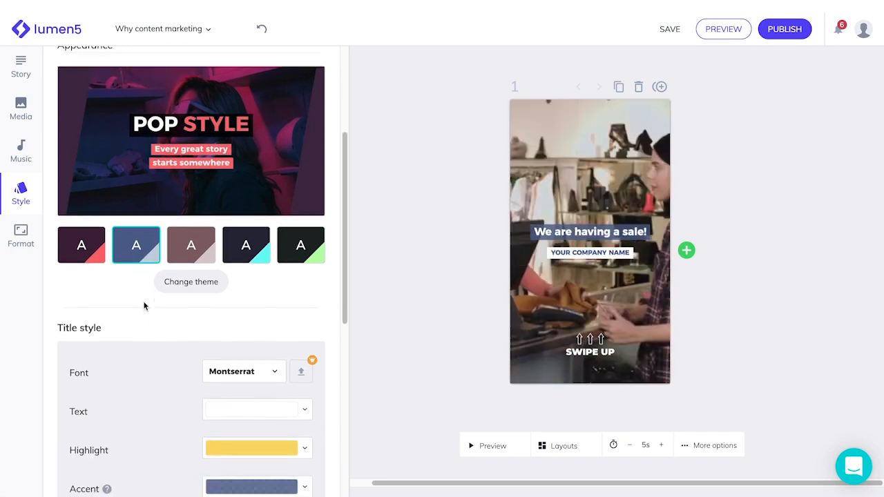
# Set the title font to Josefin Sans, make the title and company-name accent yellow, and save
pyautogui.click(264, 268)
pyautogui.scroll(4, 248, 325)
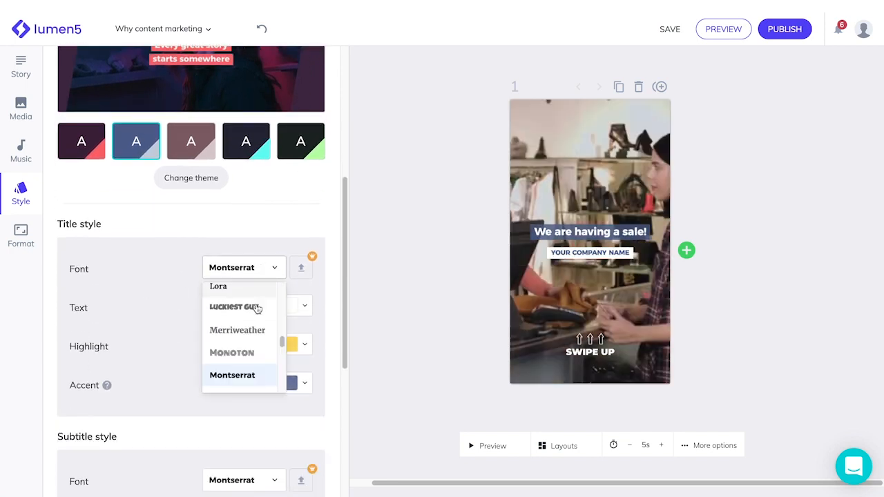
pyautogui.scroll(3, 251, 314)
pyautogui.scroll(2, 251, 311)
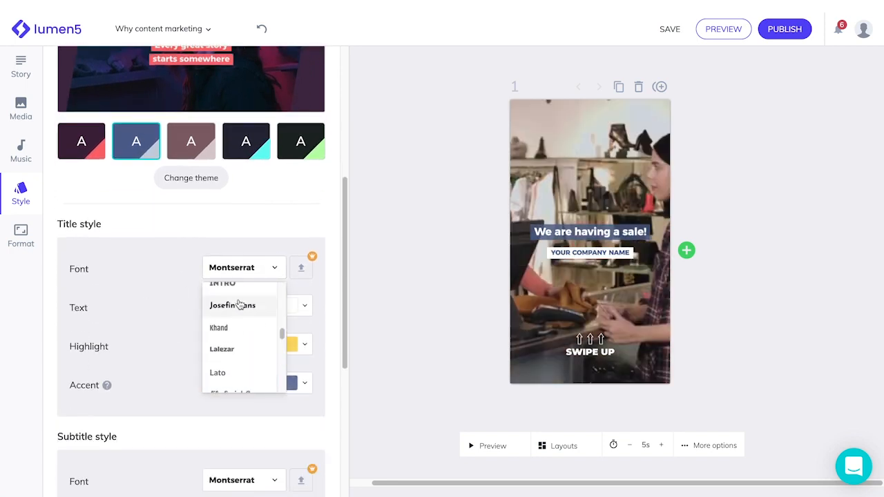
pyautogui.click(235, 305)
pyautogui.click(303, 344)
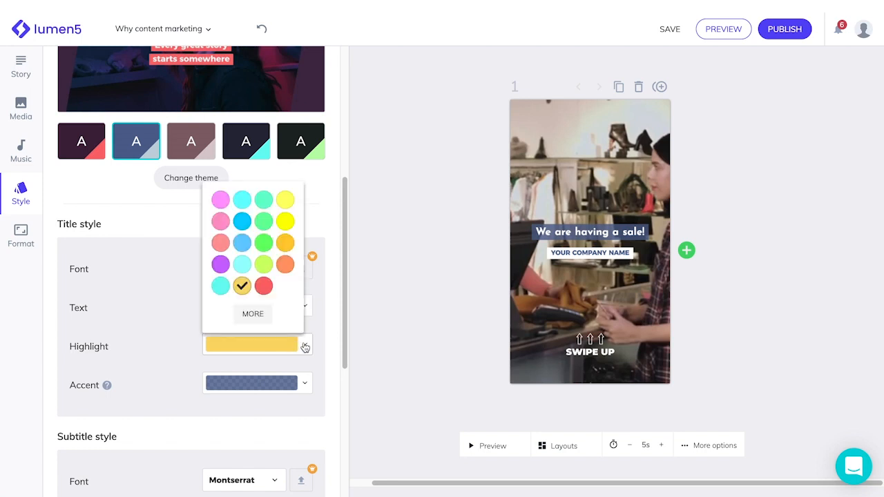
pyautogui.click(306, 307)
pyautogui.click(284, 336)
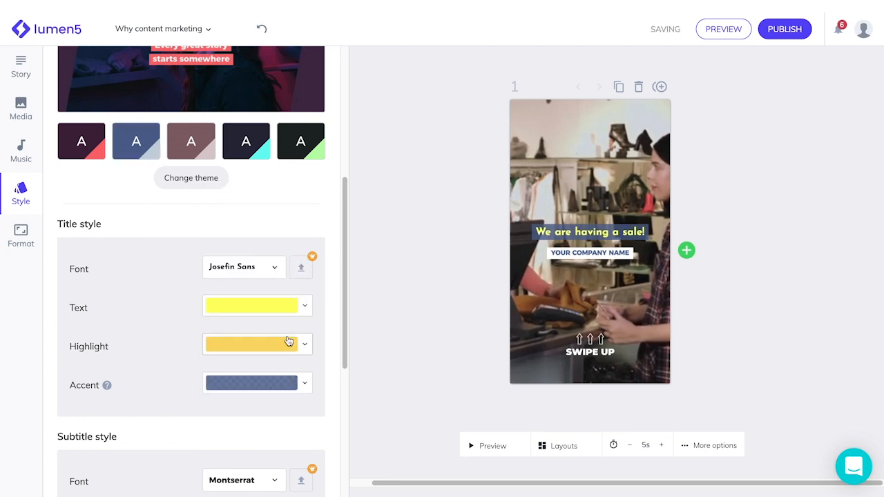
pyautogui.scroll(-3, 328, 322)
pyautogui.scroll(-1, 328, 322)
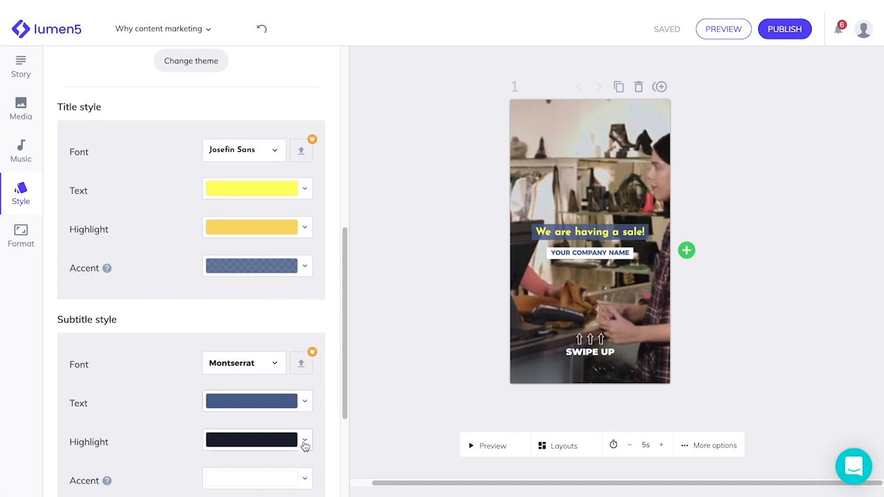
pyautogui.scroll(-1, 302, 444)
pyautogui.click(304, 418)
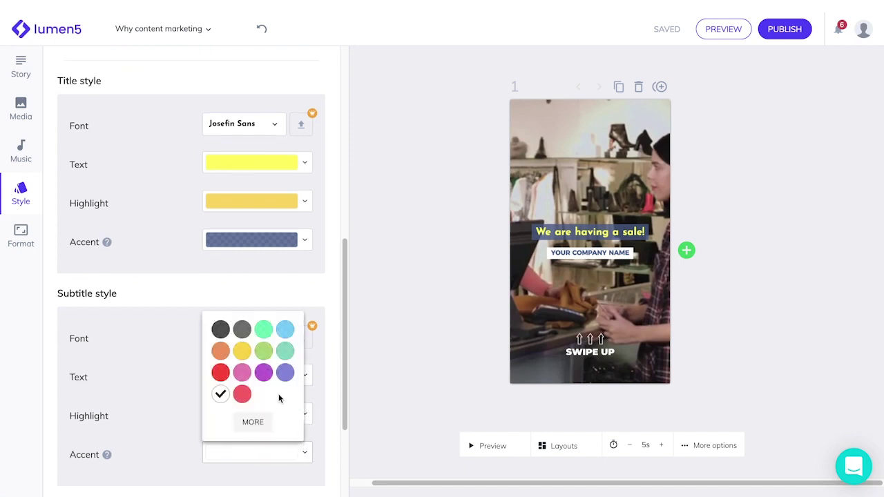
pyautogui.click(242, 351)
pyautogui.scroll(-3, 313, 362)
pyautogui.scroll(-1, 320, 358)
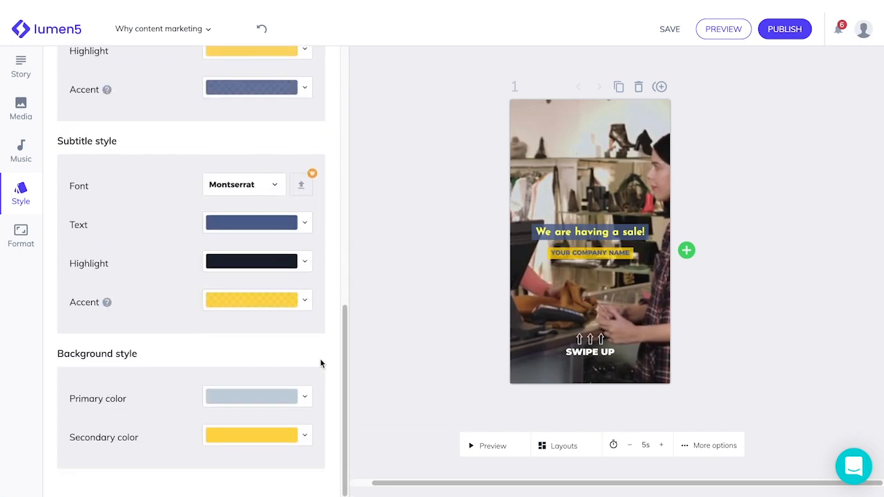
pyautogui.click(669, 29)
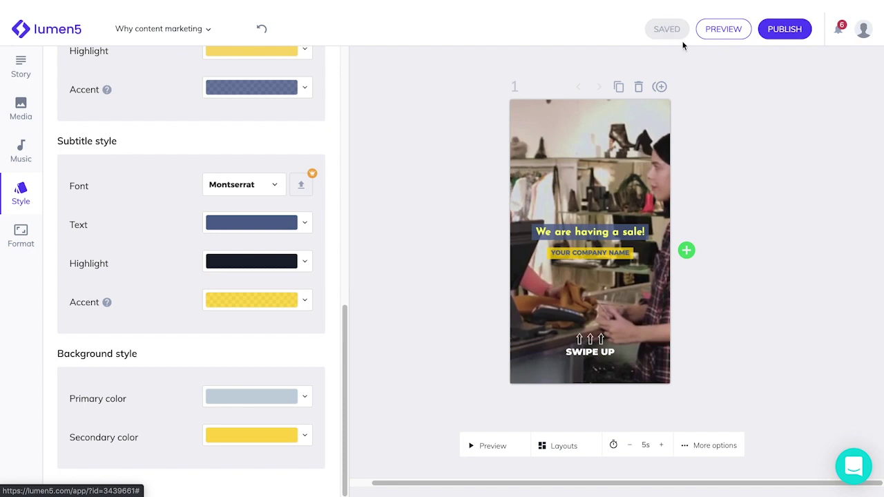
# Publish the Lumen5 video, then create a new Animoto video from the About Us 'Find Us Online' template
pyautogui.click(775, 36)
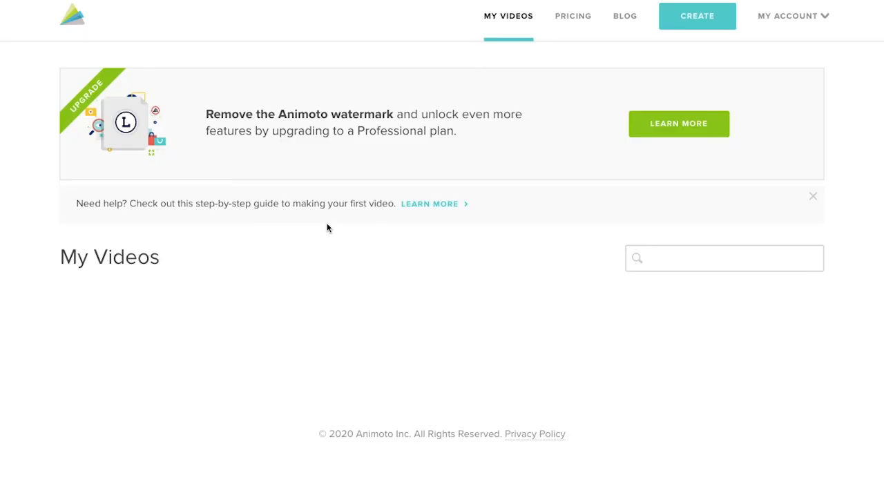
pyautogui.click(696, 19)
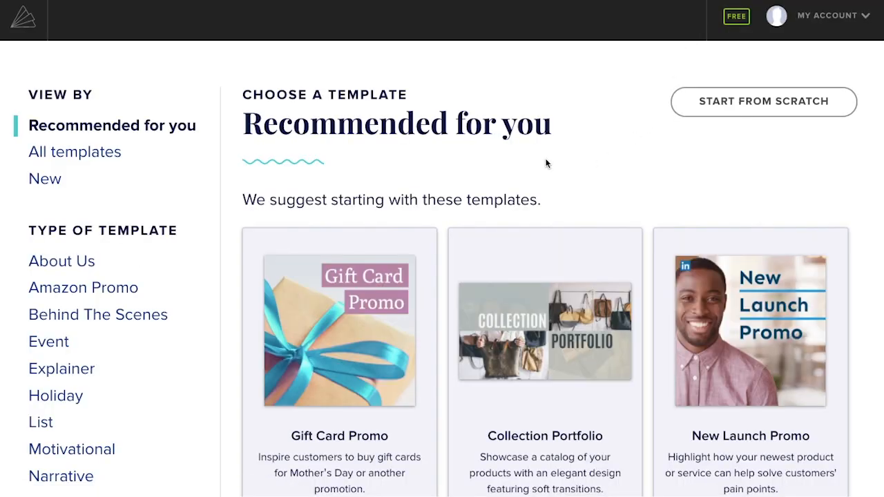
pyautogui.scroll(-1, 546, 163)
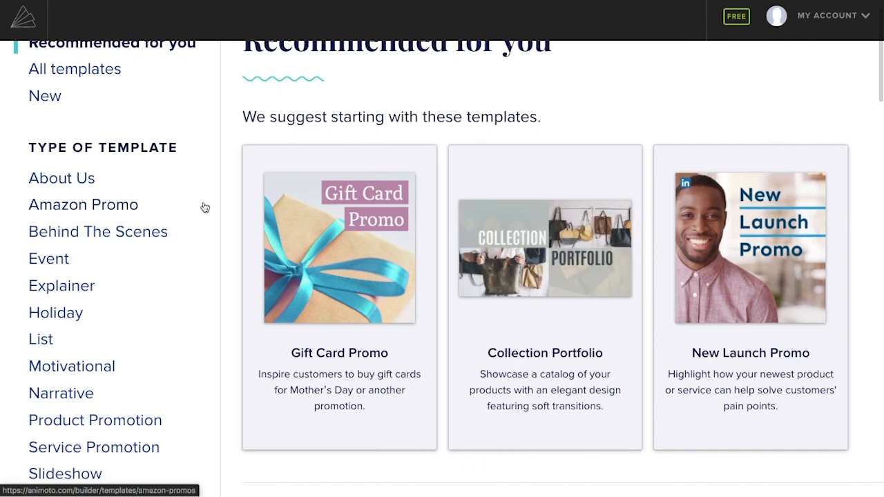
pyautogui.click(76, 178)
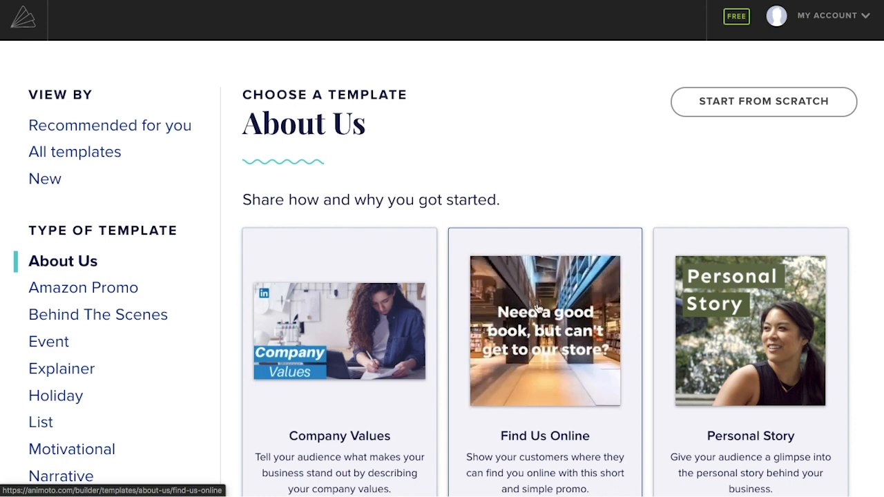
pyautogui.click(539, 307)
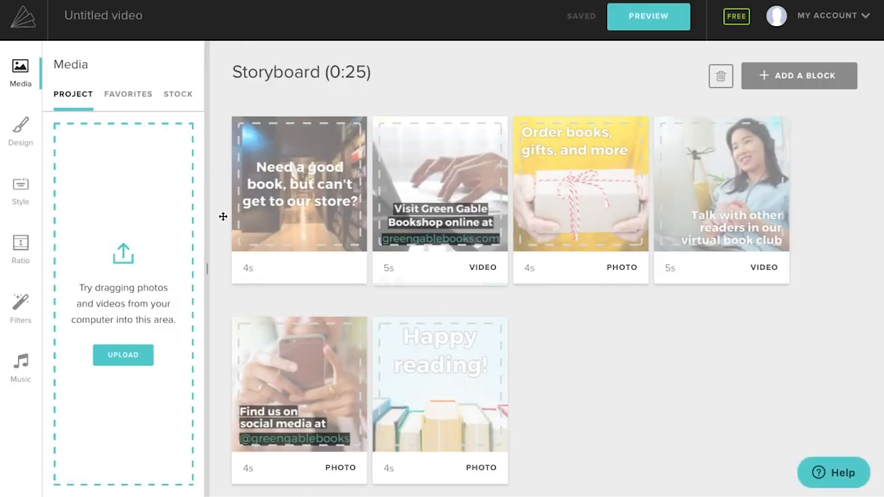
# Upload the c2v1.jpg beach film-crew photo to the project media
pyautogui.click(123, 354)
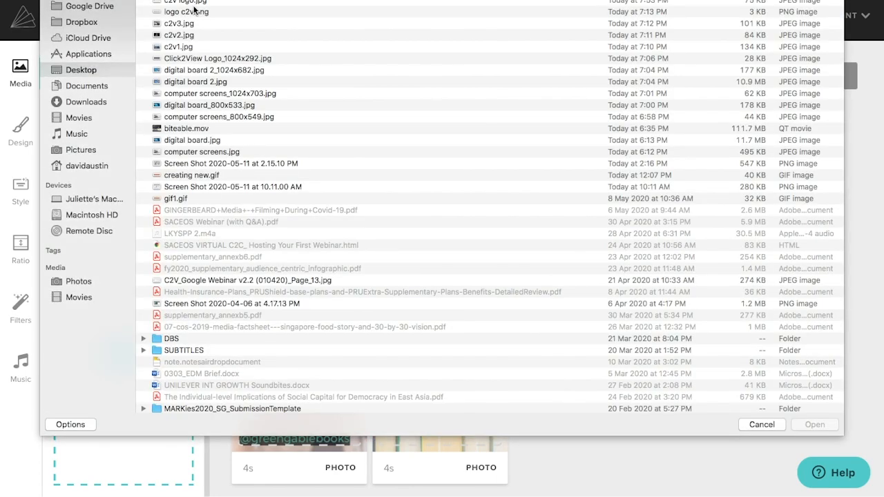
pyautogui.click(193, 47)
pyautogui.doubleClick(193, 48)
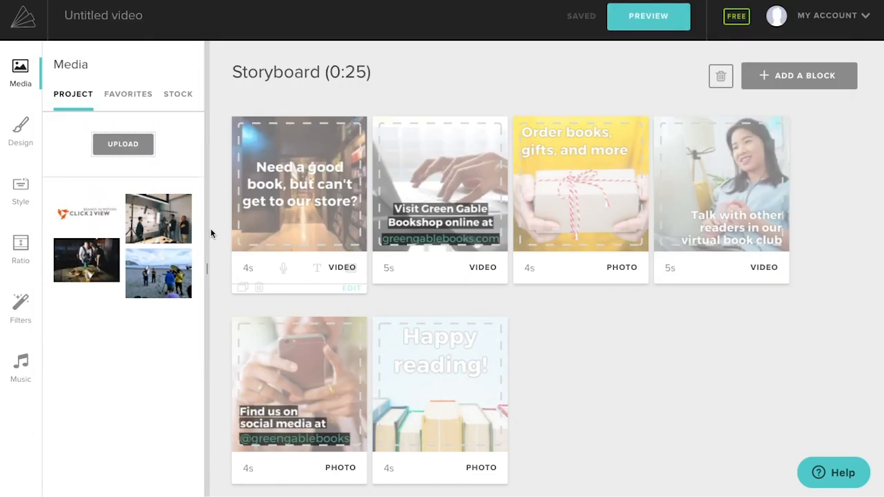
# Make the beach photo the first block's background and bring up that block's editor
pyautogui.click(155, 278)
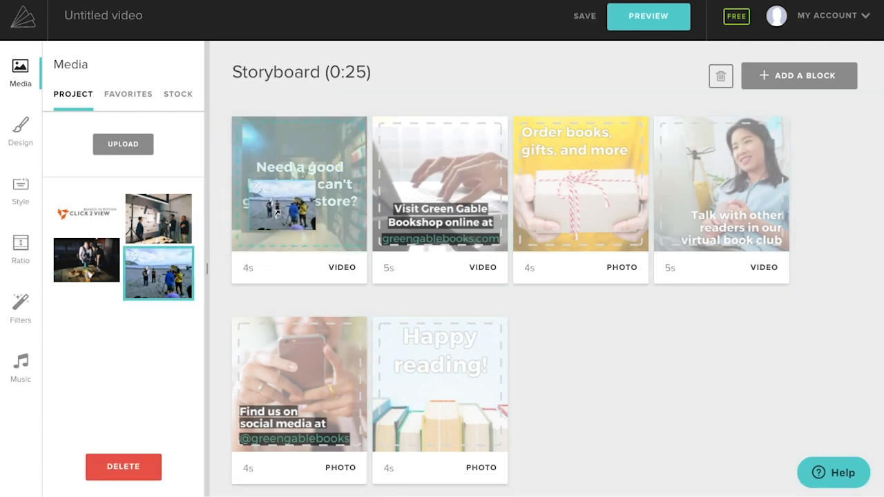
pyautogui.moveTo(279, 209); pyautogui.dragTo(278, 210)
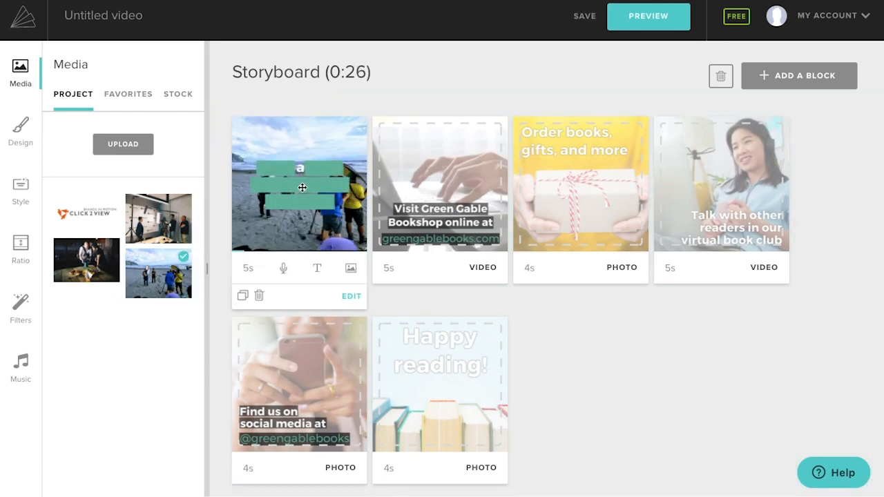
pyautogui.doubleClick(302, 187)
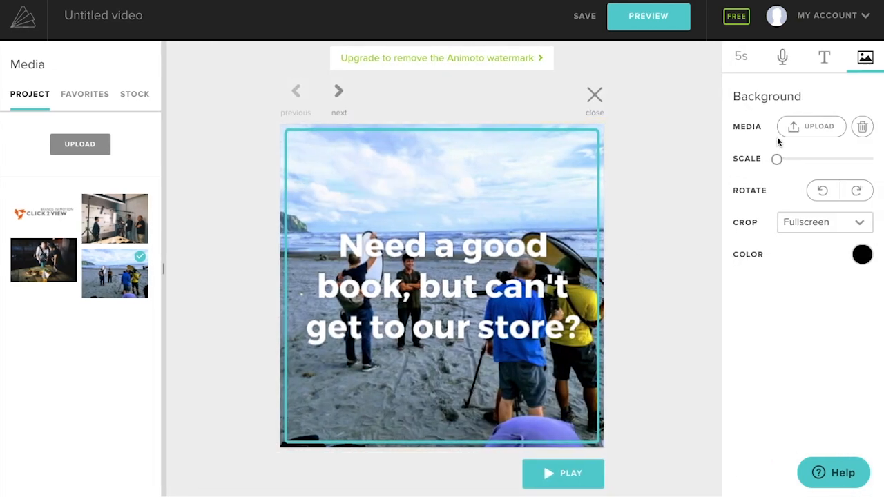
# Caption the beach block 'We create compelling content for brands' with Legibility turned on
pyautogui.click(483, 255)
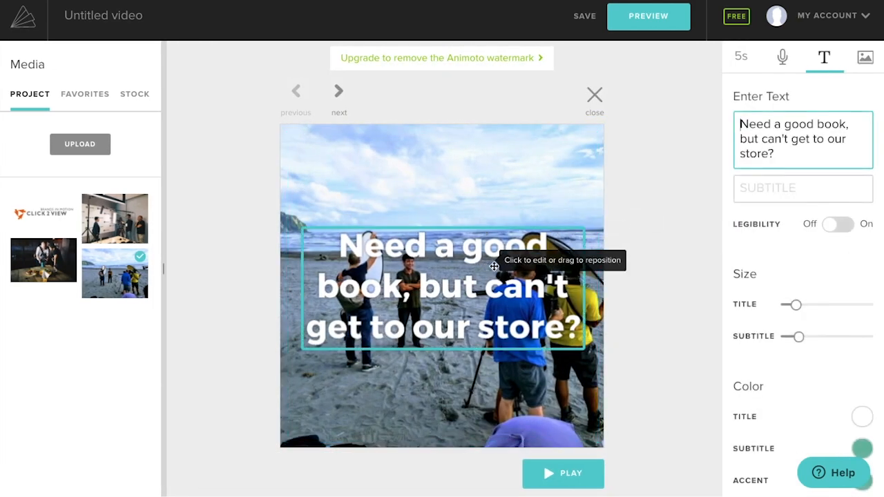
pyautogui.moveTo(796, 159); pyautogui.dragTo(743, 125)
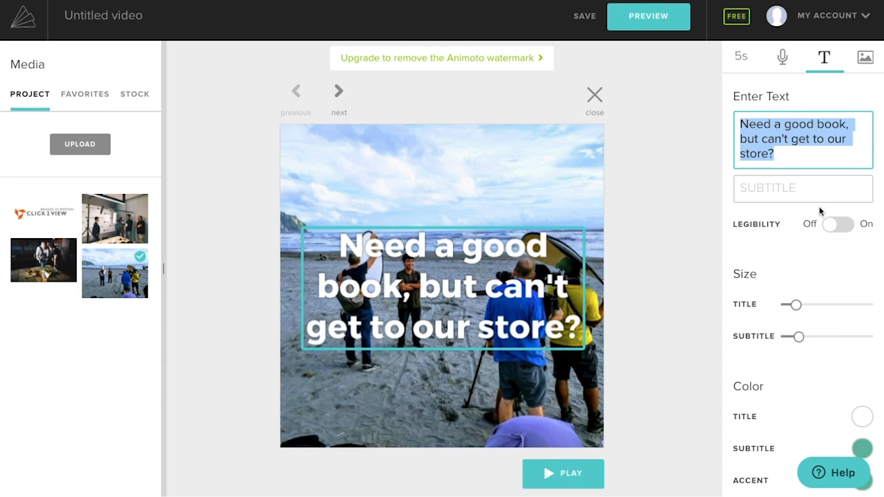
pyautogui.write('We create co')
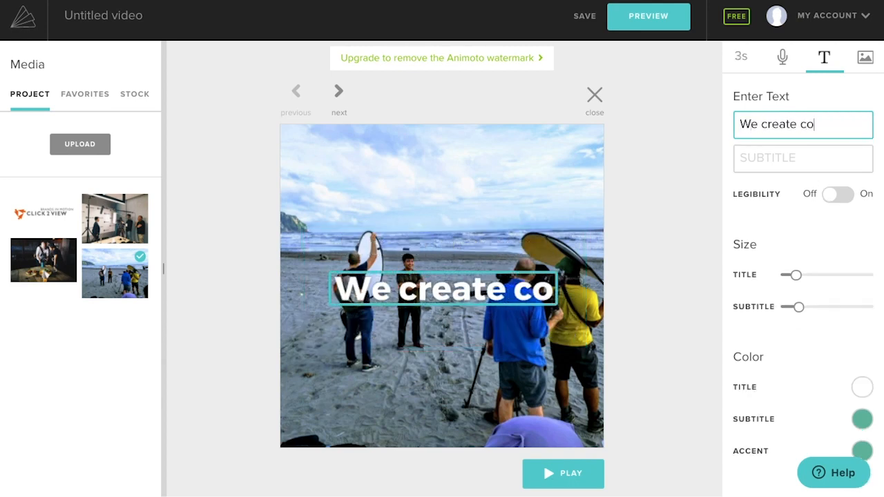
pyautogui.write('mpelling content for b')
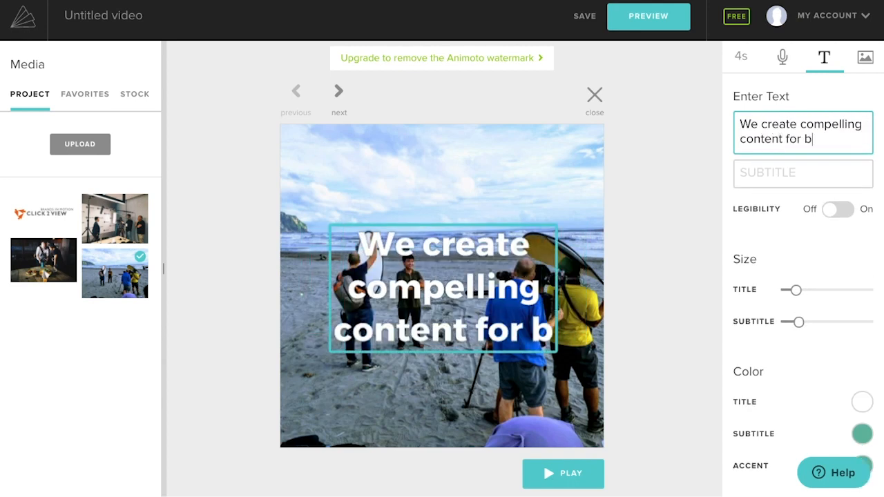
pyautogui.write('rands')
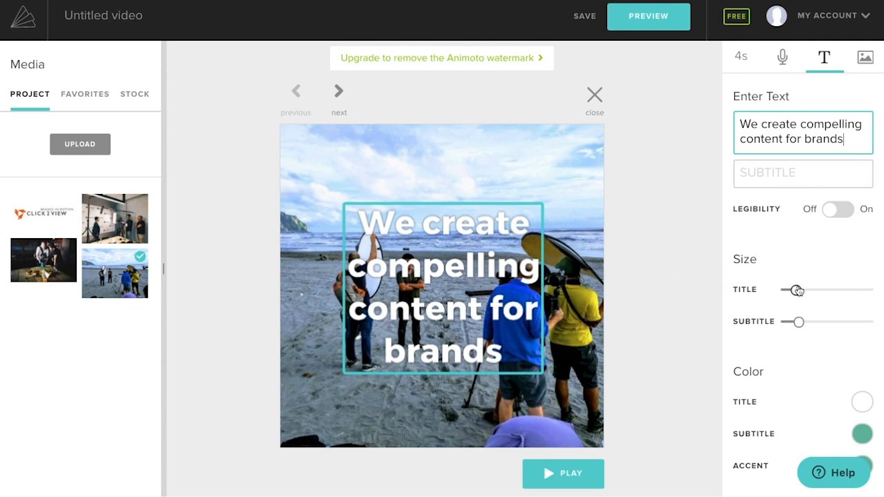
pyautogui.moveTo(797, 291); pyautogui.dragTo(794, 294)
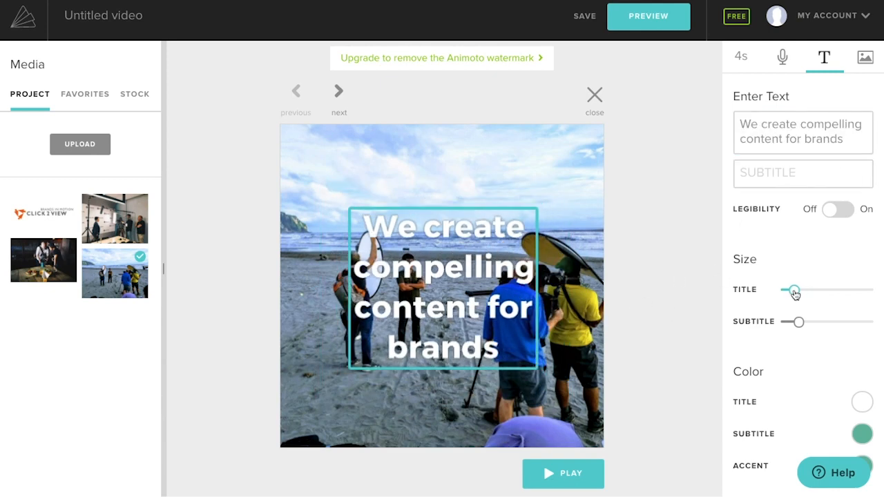
pyautogui.scroll(-1, 792, 364)
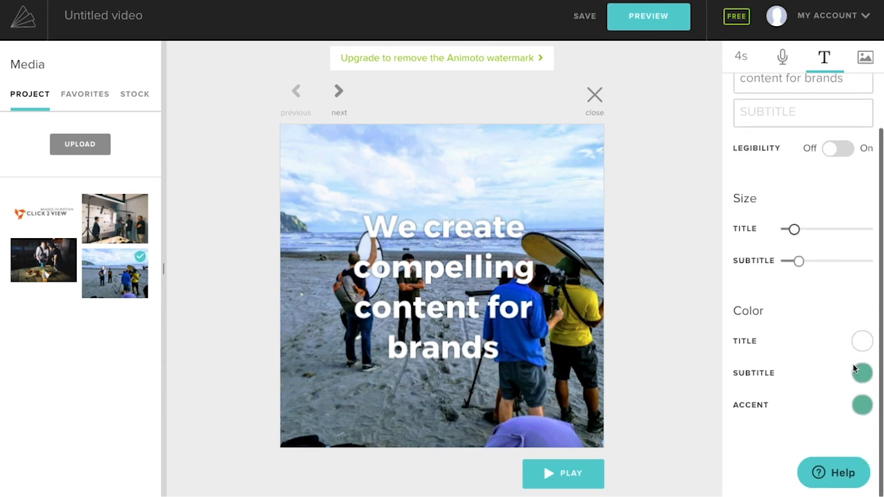
pyautogui.click(835, 149)
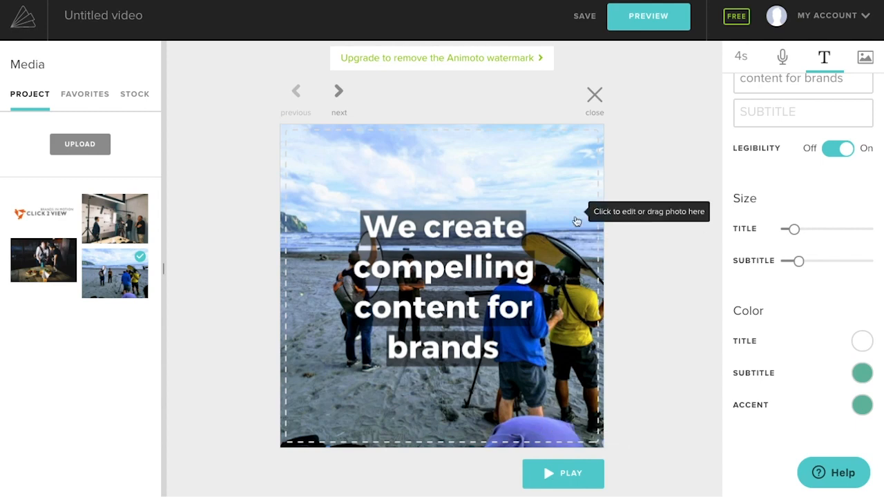
pyautogui.click(594, 97)
pyautogui.moveTo(440, 183)
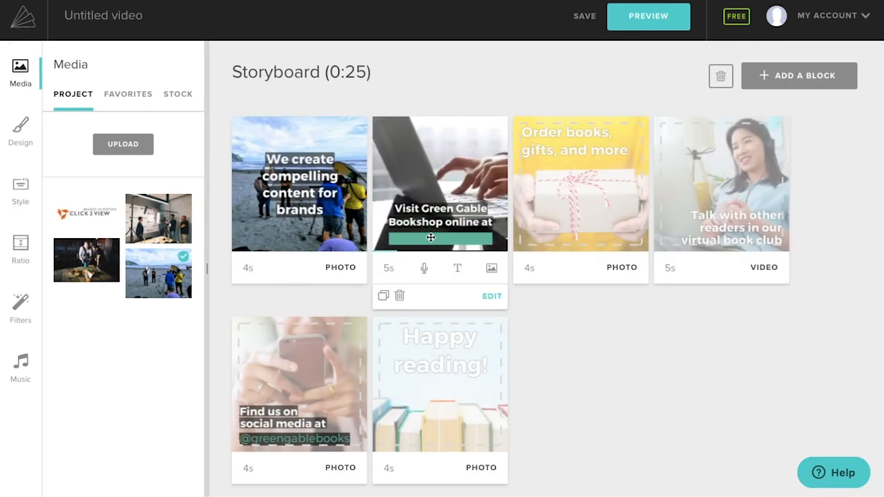
pyautogui.moveTo(87, 260)
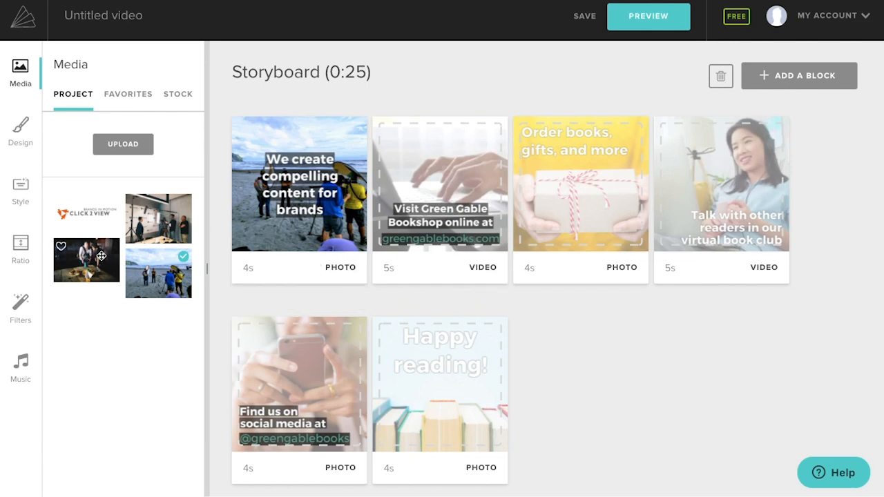
# Give block two the crew photo and clear its old title and subtitle
pyautogui.moveTo(101, 256); pyautogui.dragTo(446, 198)
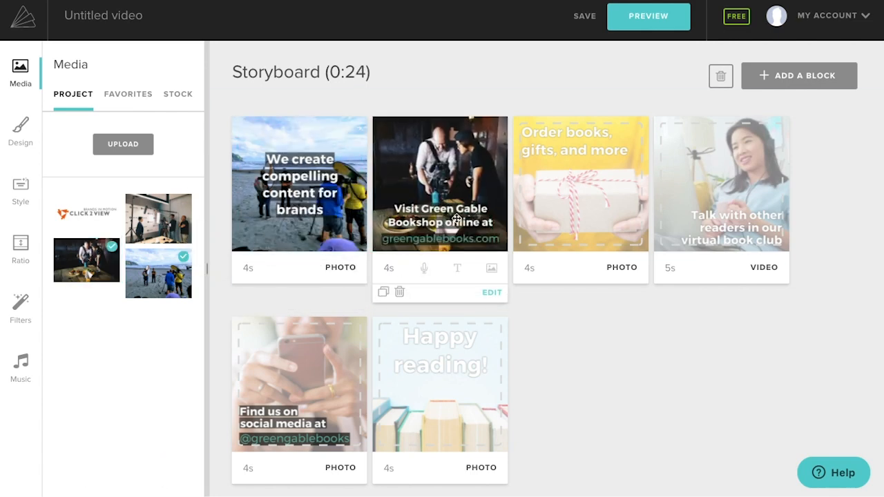
pyautogui.click(456, 218)
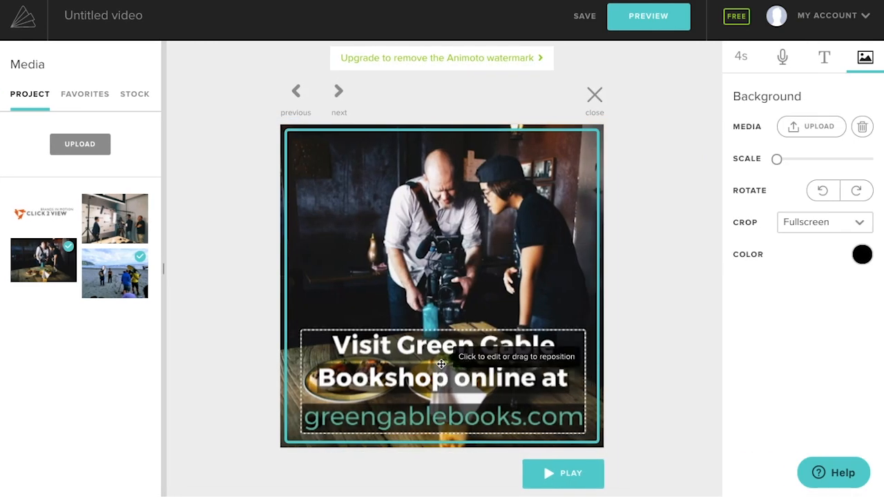
pyautogui.click(440, 365)
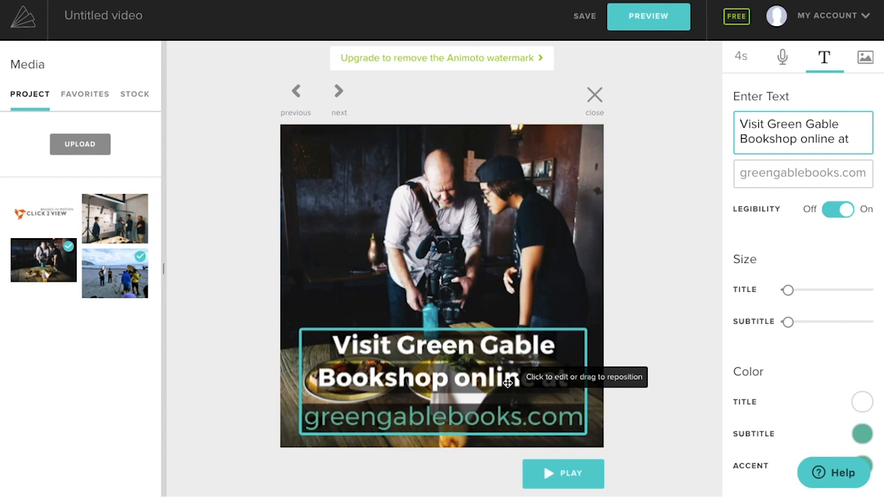
pyautogui.tripleClick(842, 138)
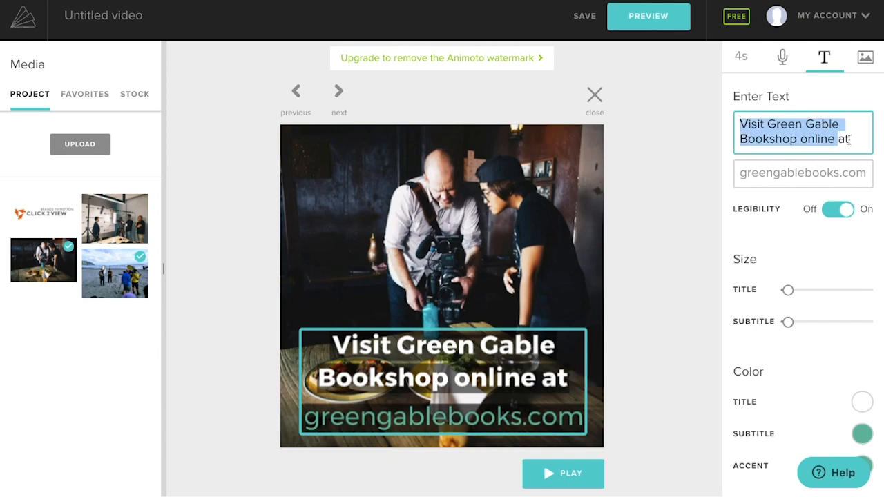
pyautogui.press('BackSpace')
pyautogui.tripleClick(801, 171)
pyautogui.press('BackSpace')
# Title block two 'Come visit our website' with subtitle click2view.asia
pyautogui.click(804, 123)
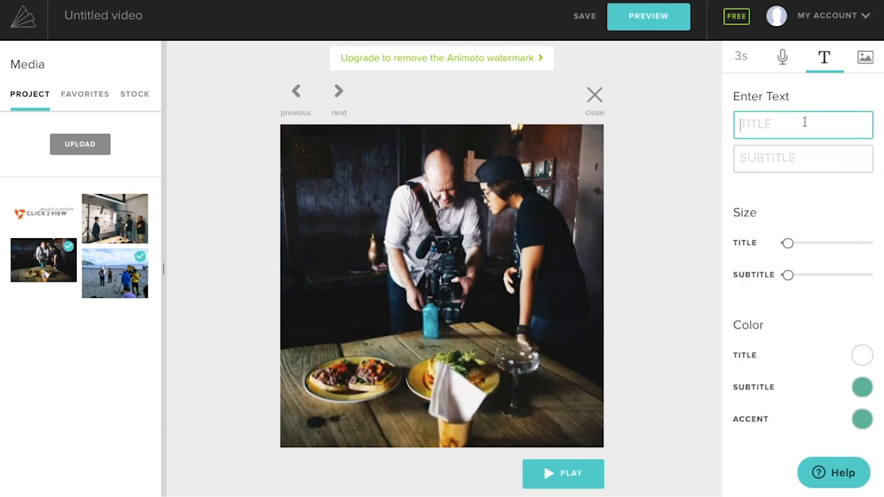
pyautogui.write('Come visit')
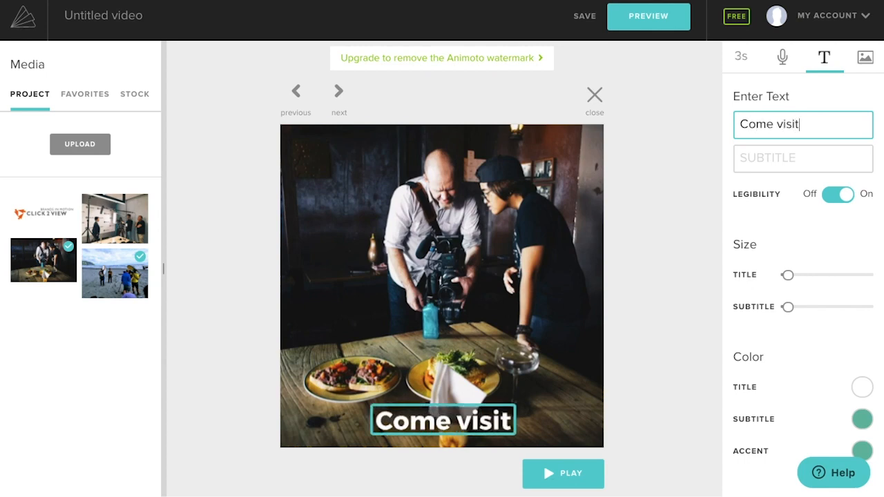
pyautogui.write(' our website')
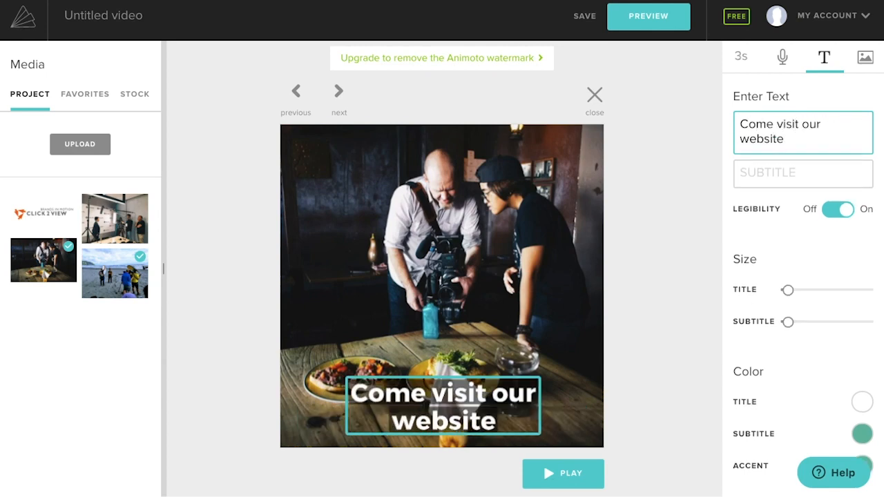
pyautogui.press('Tab')
pyautogui.write('click2view.a')
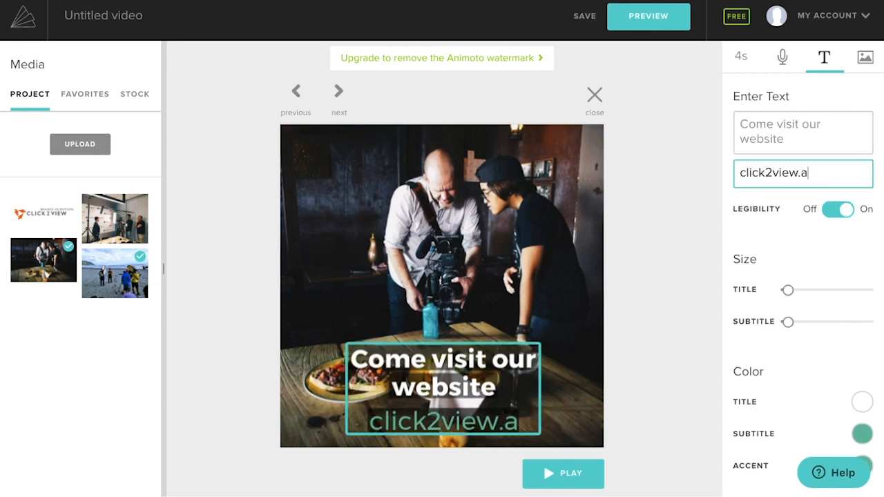
pyautogui.write('sia')
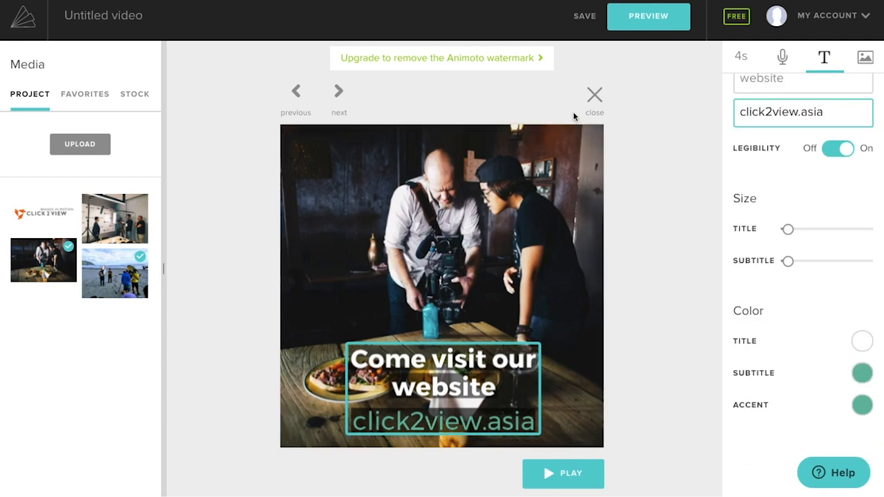
pyautogui.click(595, 95)
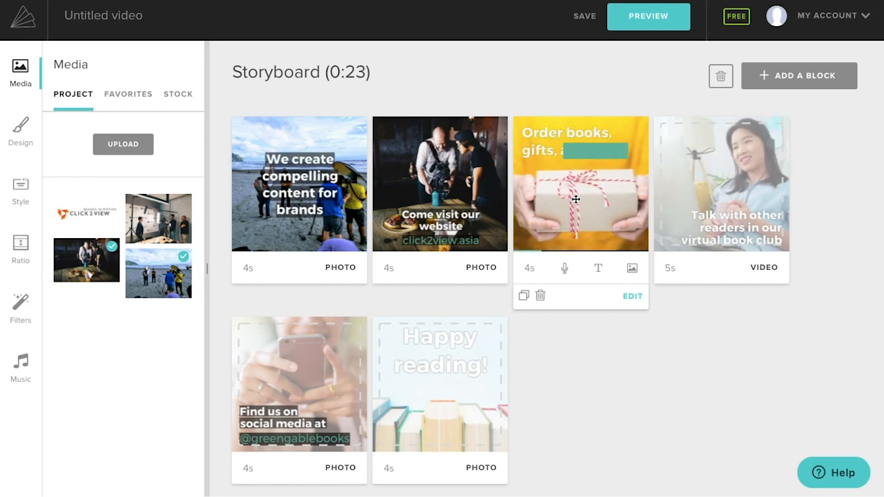
# Remove the Order books block and the virtual book club video block from the storyboard
pyautogui.doubleClick(575, 200)
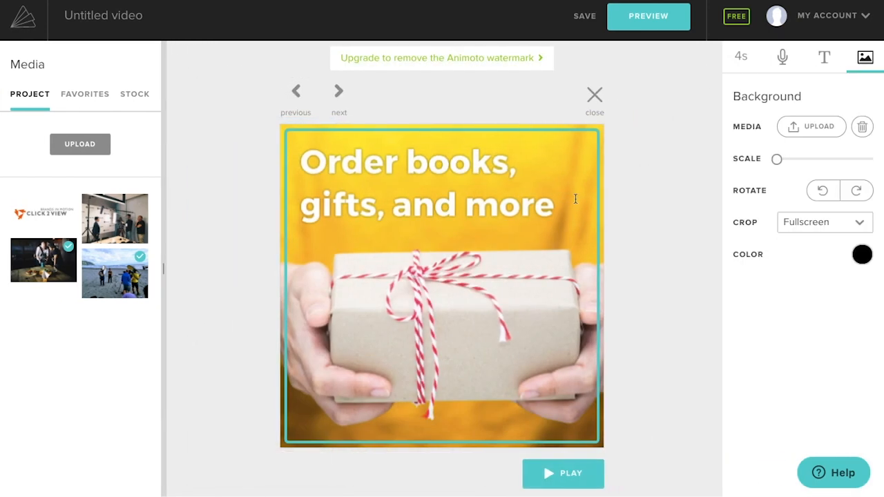
pyautogui.click(595, 95)
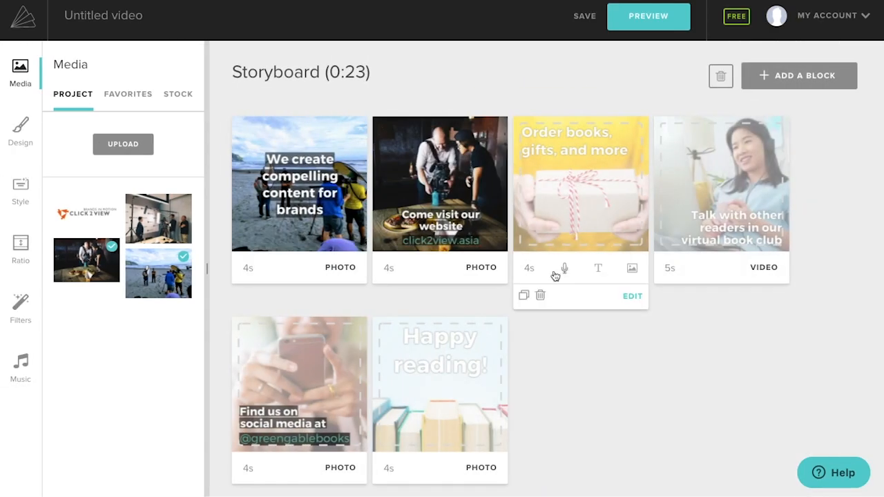
pyautogui.click(541, 297)
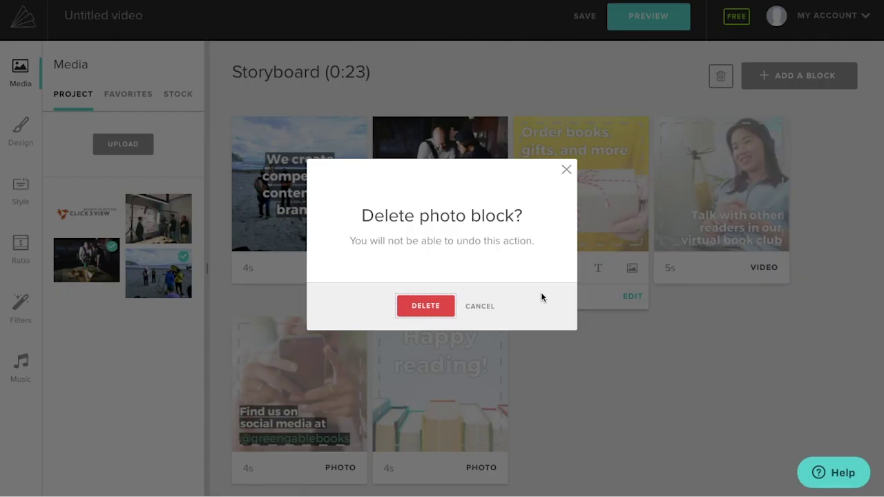
pyautogui.click(424, 302)
pyautogui.moveTo(580, 200)
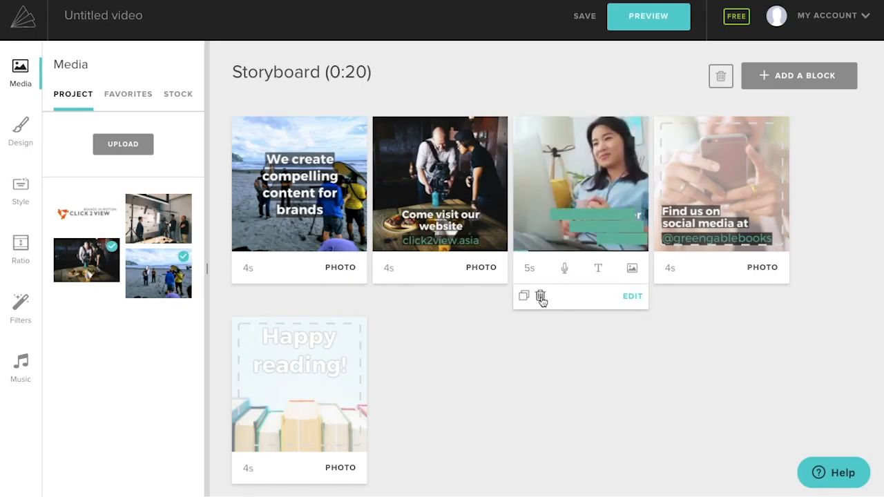
pyautogui.click(539, 296)
pyautogui.click(425, 306)
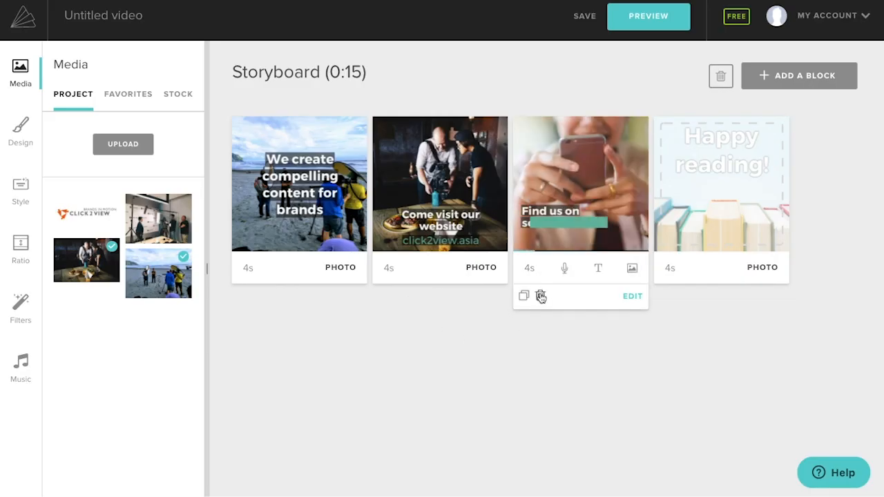
pyautogui.click(579, 204)
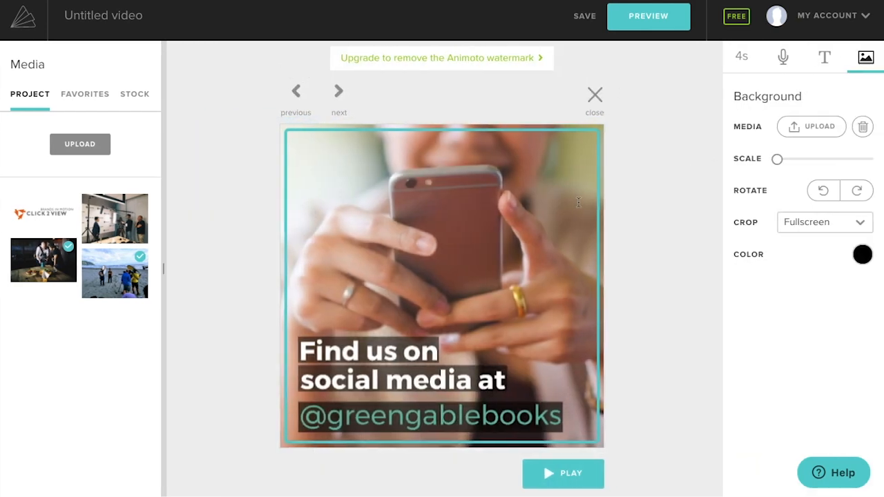
pyautogui.click(406, 378)
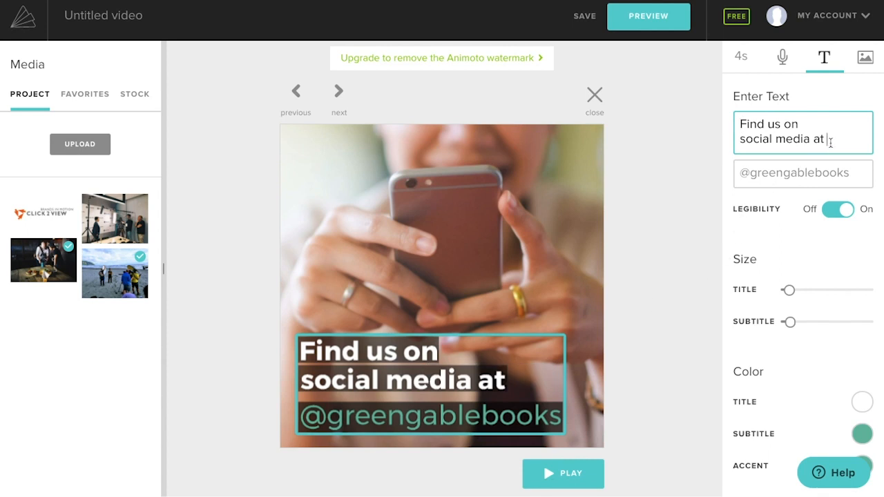
pyautogui.moveTo(828, 142); pyautogui.dragTo(732, 119)
pyautogui.press('BackSpace')
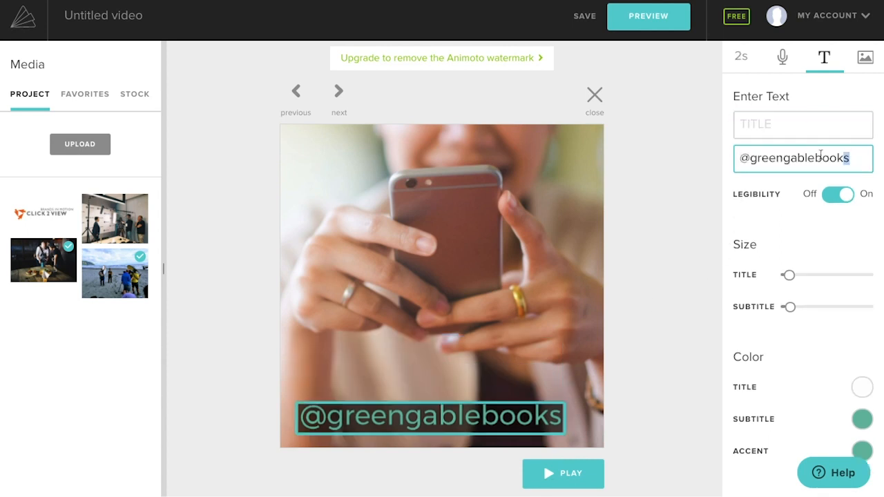
pyautogui.moveTo(853, 158); pyautogui.dragTo(729, 158)
pyautogui.press('BackSpace')
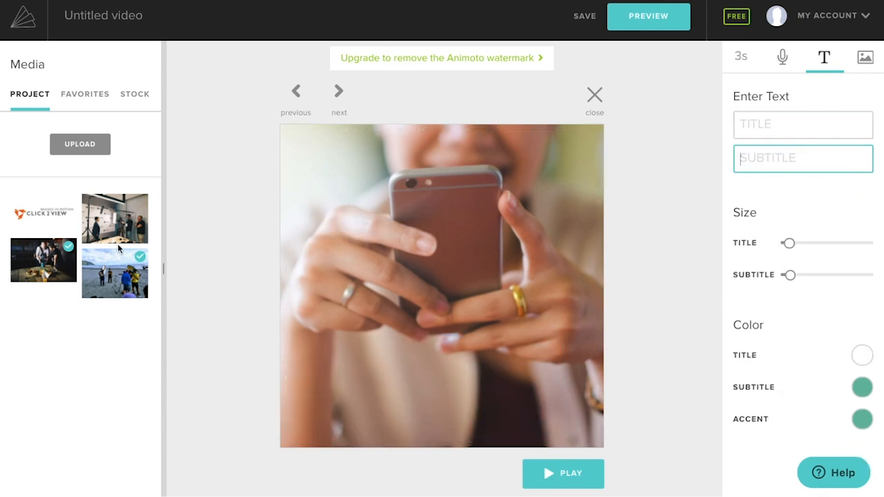
# Swap the third block's background for the office filming photo, leaving it with no caption
pyautogui.moveTo(112, 223); pyautogui.dragTo(428, 238)
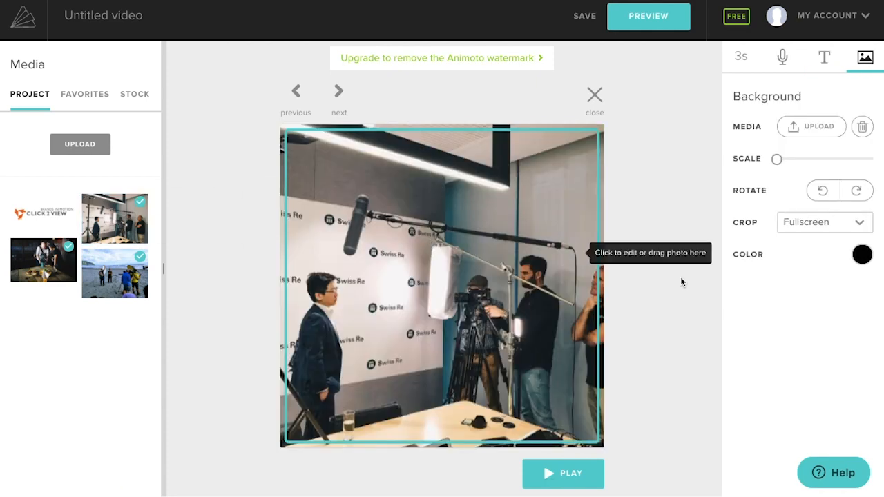
pyautogui.click(595, 94)
pyautogui.click(704, 179)
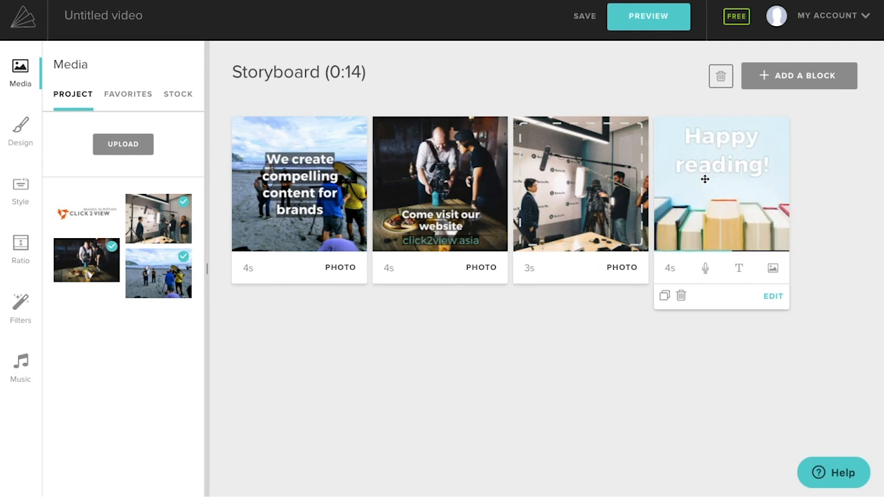
# Delete the 'Happy reading!' title and make the Click2View logo the last block's background
pyautogui.doubleClick(704, 179)
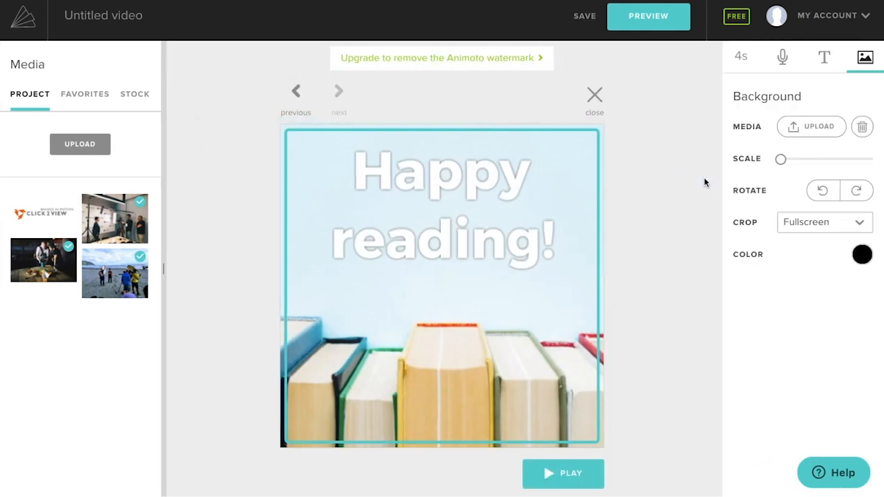
pyautogui.click(414, 231)
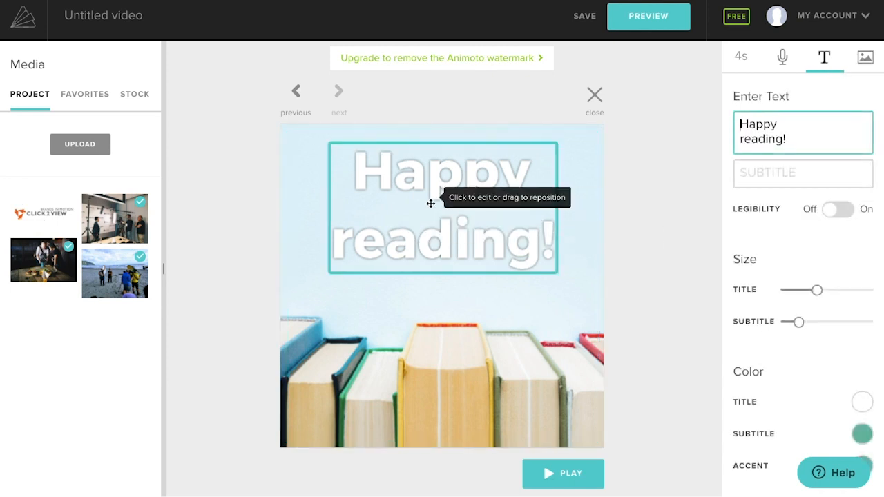
pyautogui.hotkey('ctrl', 'a')
pyautogui.press('BackSpace')
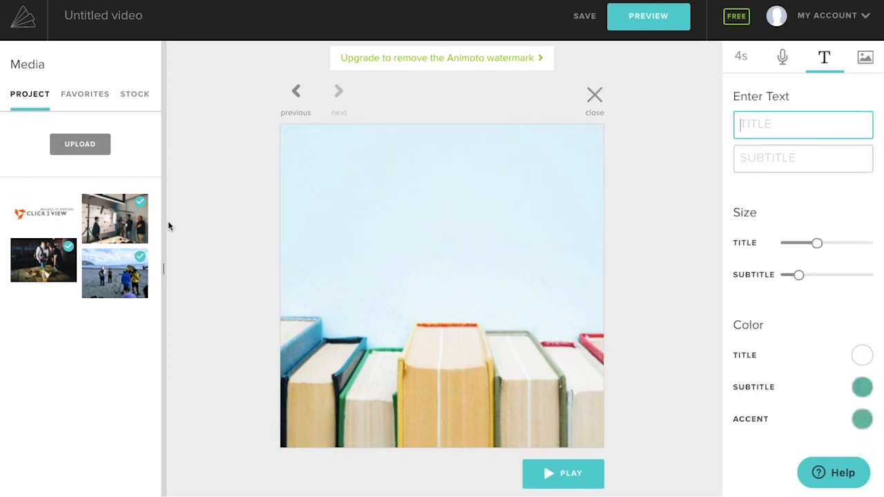
pyautogui.moveTo(57, 214); pyautogui.dragTo(462, 232)
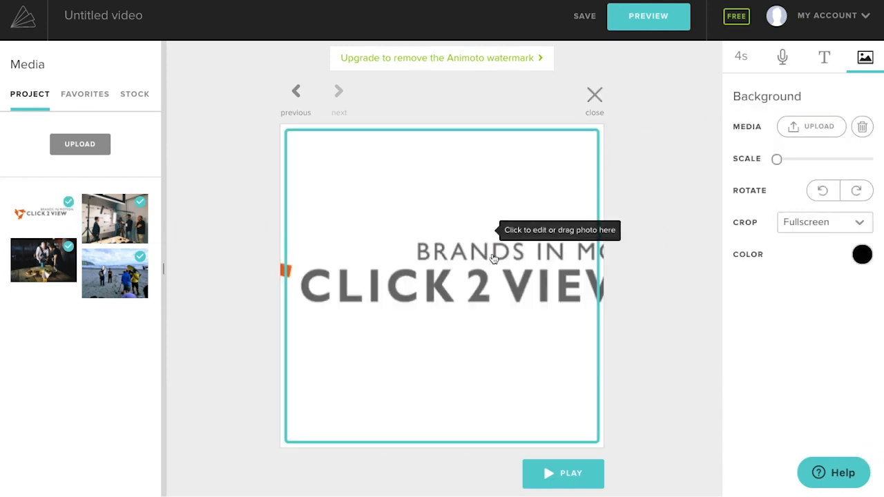
# Set the logo's crop to Fit to frame with a white background colour
pyautogui.click(802, 222)
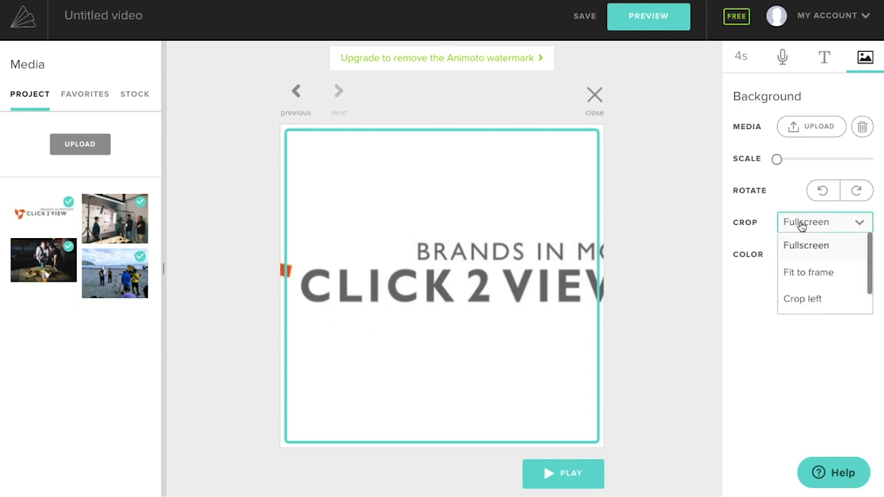
pyautogui.click(808, 272)
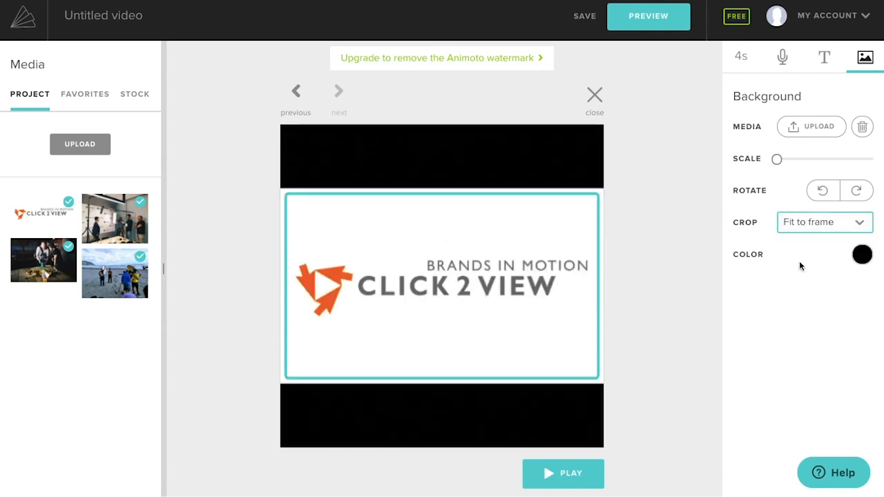
pyautogui.click(864, 256)
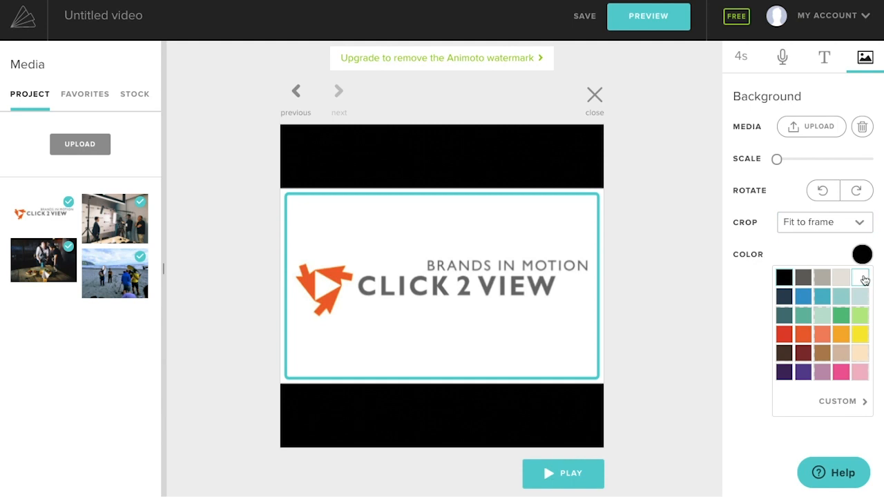
pyautogui.click(864, 280)
pyautogui.click(647, 306)
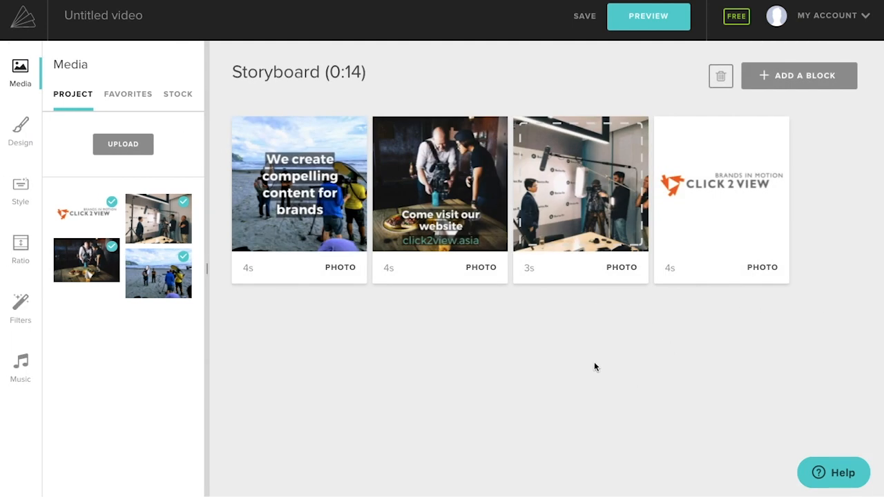
# Save the project and play the generated 14-second preview
pyautogui.click(665, 24)
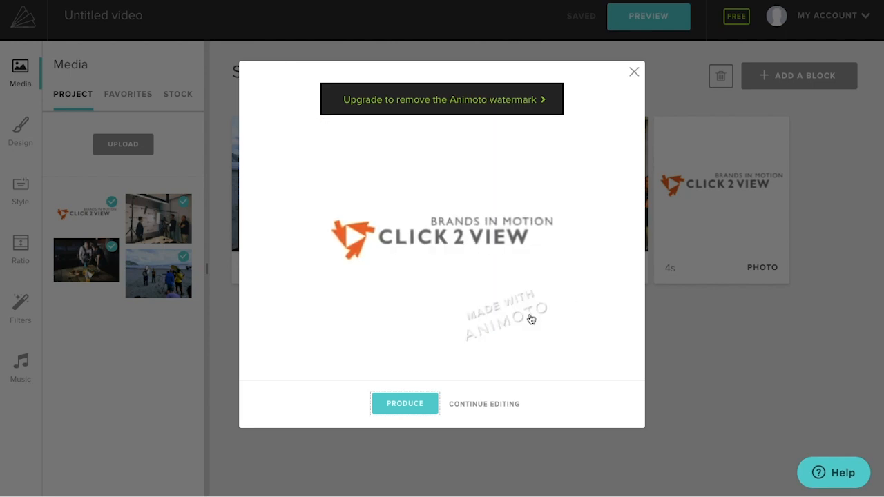
pyautogui.moveTo(442, 221)
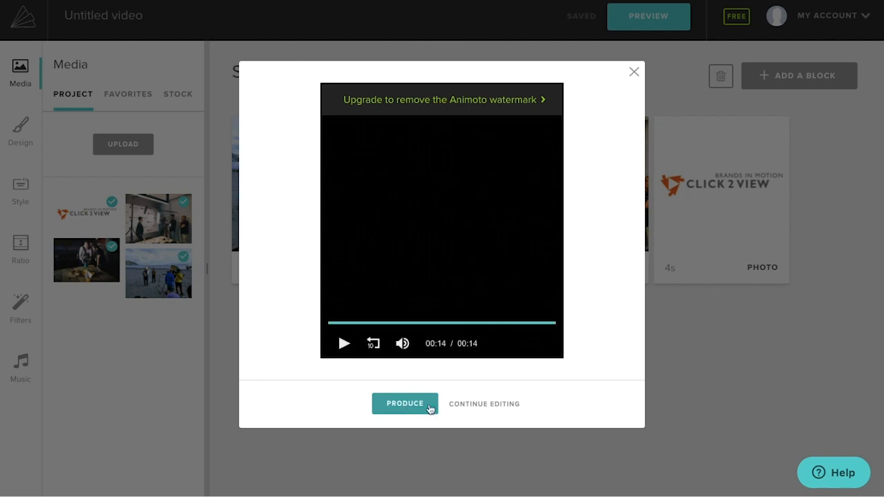
# Produce the video titled Click2View, dated 05/11/2020, with producer name Click2View
pyautogui.click(418, 404)
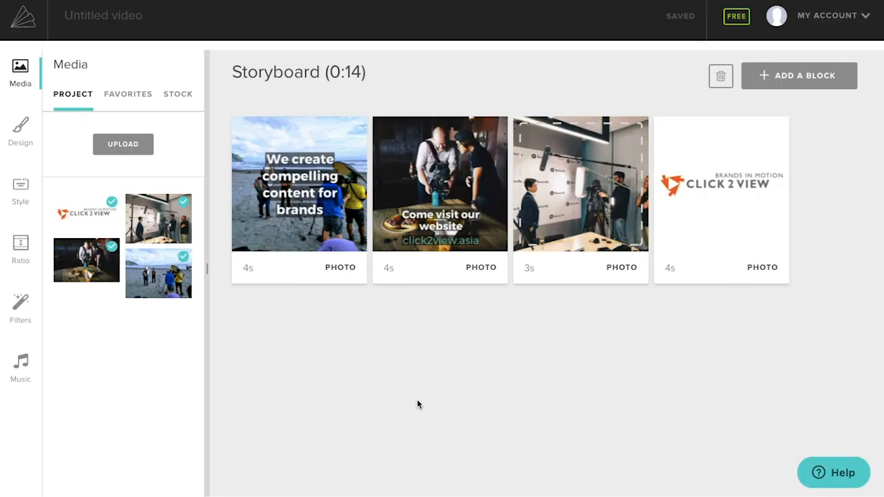
pyautogui.moveTo(399, 178); pyautogui.dragTo(306, 176)
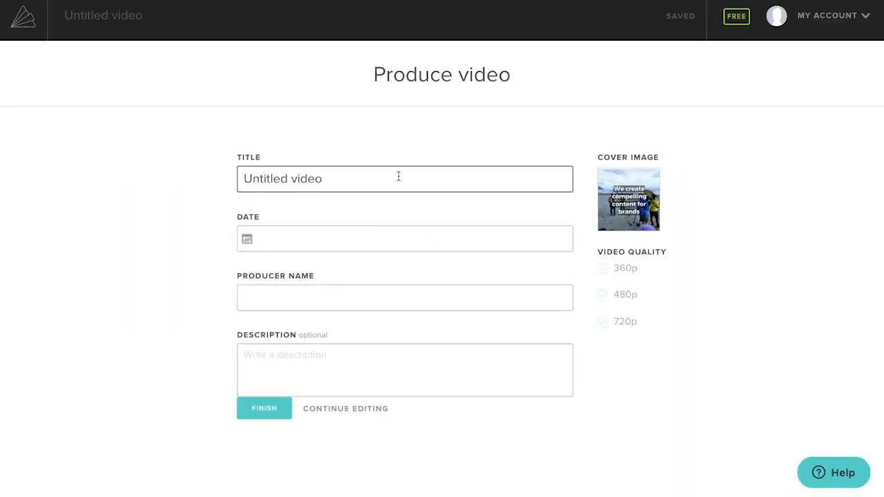
pyautogui.write('Click2View')
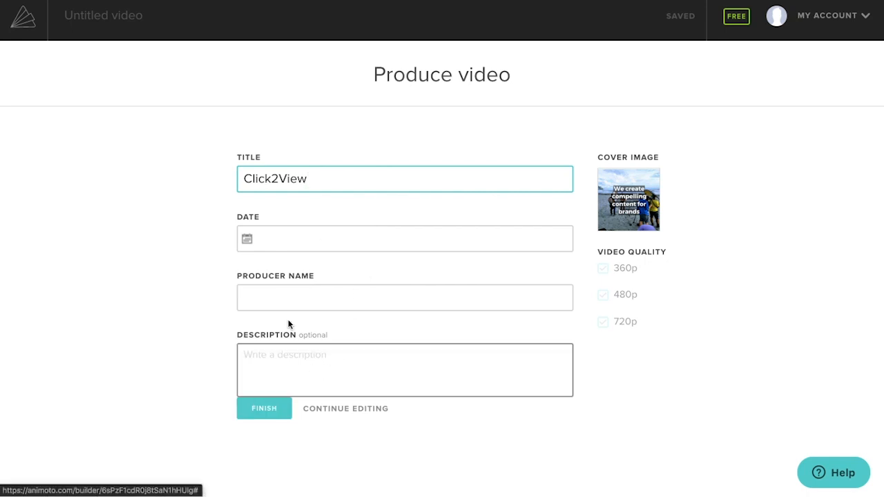
pyautogui.click(314, 239)
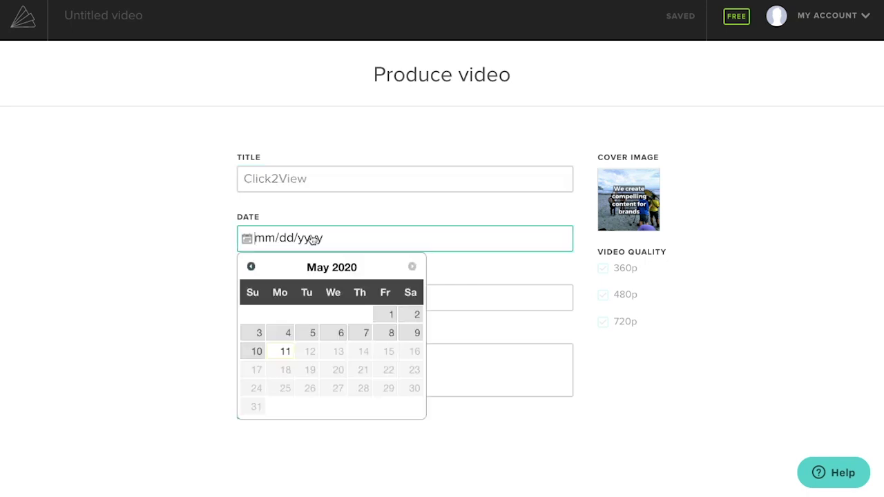
pyautogui.click(286, 352)
pyautogui.click(316, 294)
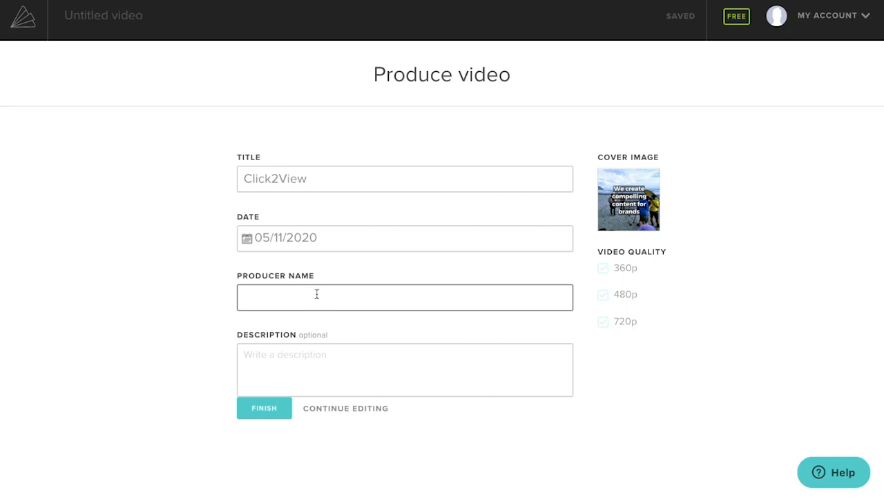
pyautogui.write('Click2View')
pyautogui.click(267, 414)
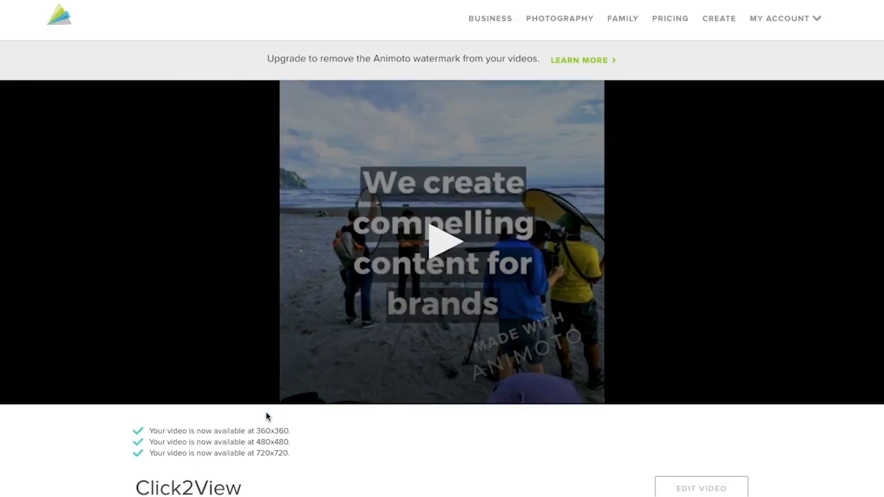
# Play the finished Click2View video and show its MP4 download resolutions
pyautogui.click(442, 260)
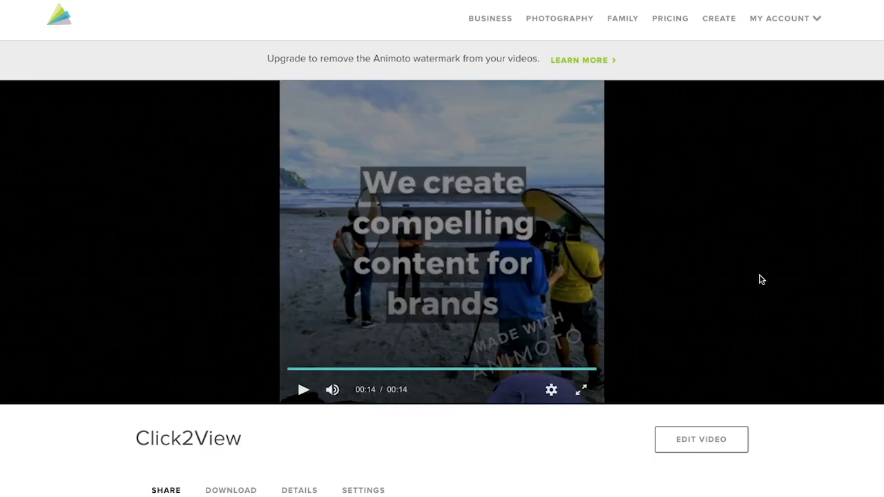
pyautogui.scroll(-2, 759, 279)
pyautogui.scroll(-2, 759, 279)
pyautogui.scroll(-2, 758, 279)
pyautogui.scroll(-2, 759, 279)
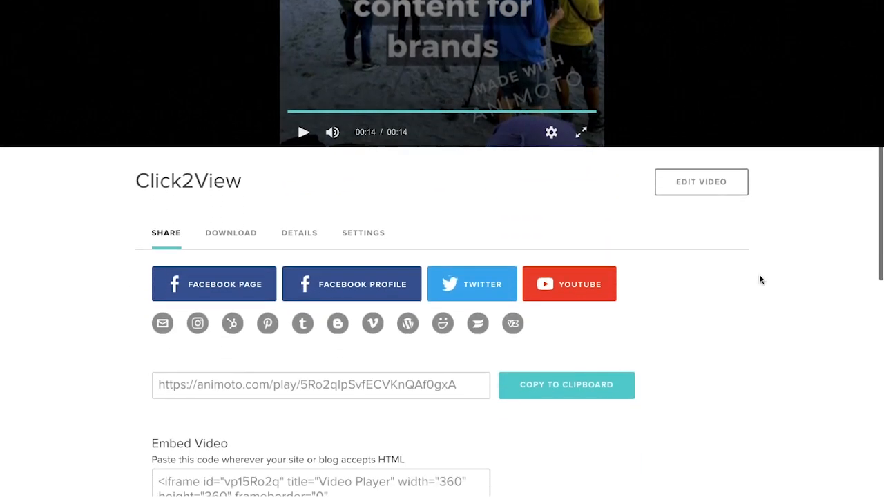
pyautogui.scroll(-2, 759, 279)
pyautogui.scroll(-1, 759, 279)
pyautogui.scroll(-2, 759, 279)
pyautogui.scroll(-1, 759, 279)
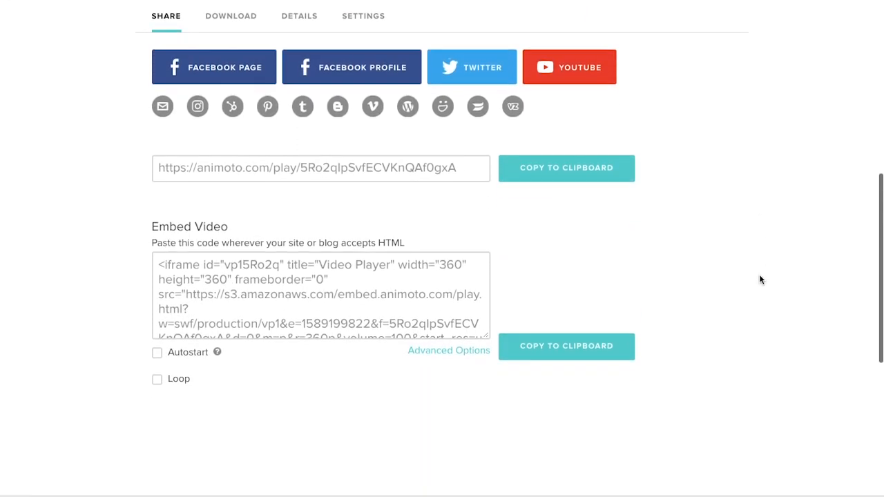
pyautogui.scroll(-2, 758, 279)
pyautogui.scroll(-1, 759, 279)
pyautogui.scroll(2, 759, 279)
pyautogui.scroll(1, 759, 279)
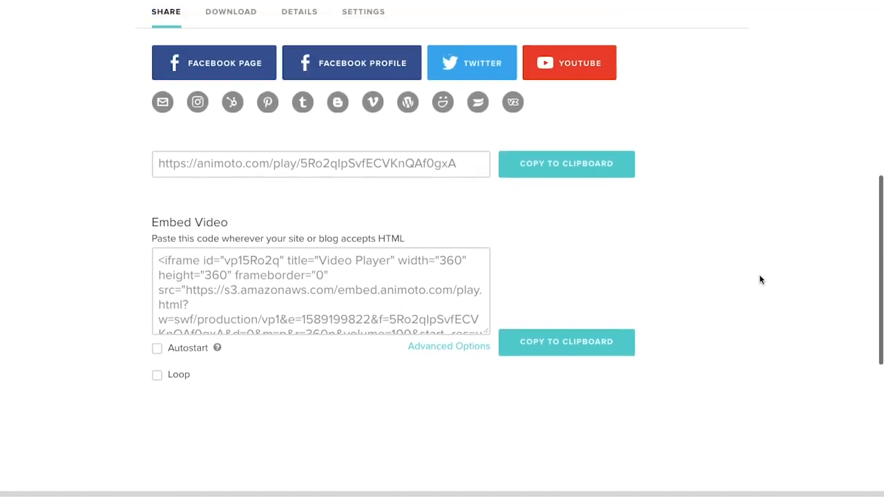
pyautogui.scroll(3, 759, 278)
pyautogui.scroll(2, 758, 279)
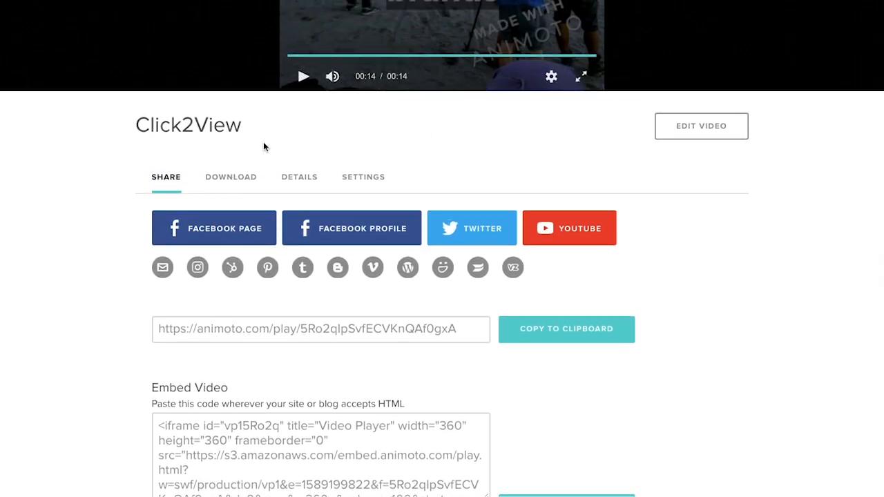
pyautogui.click(235, 179)
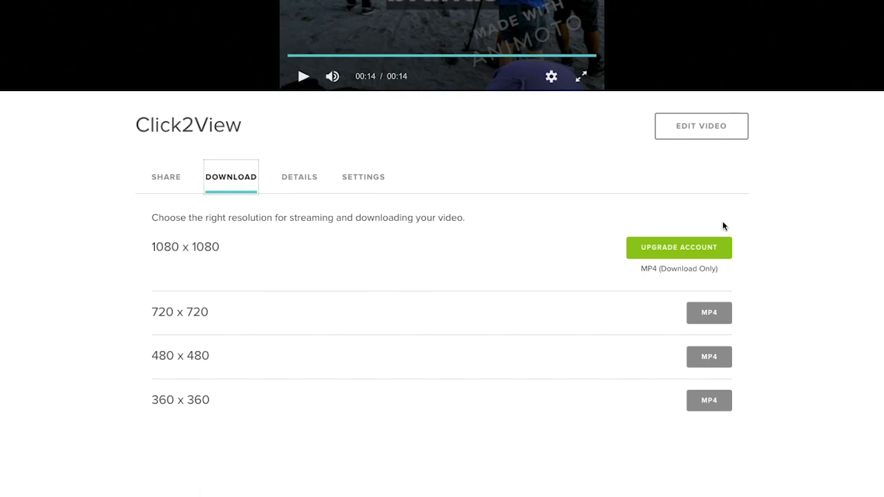